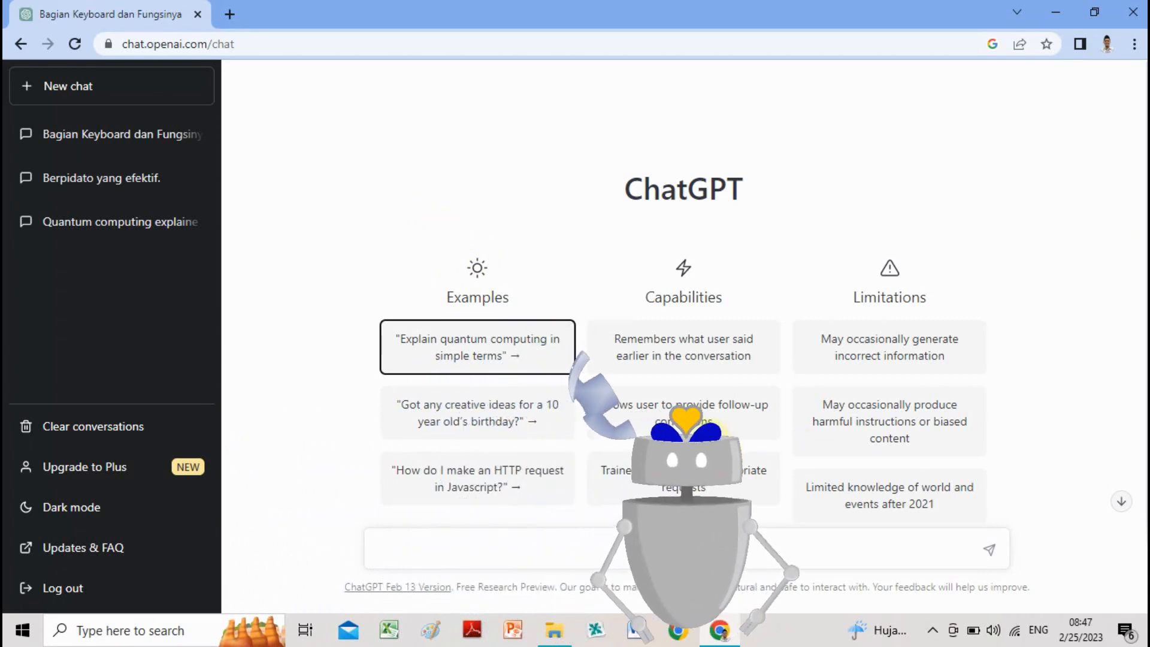
# Ask ChatGPT the question "Bagian-bagian dari mouse".
pyautogui.click(631, 548)
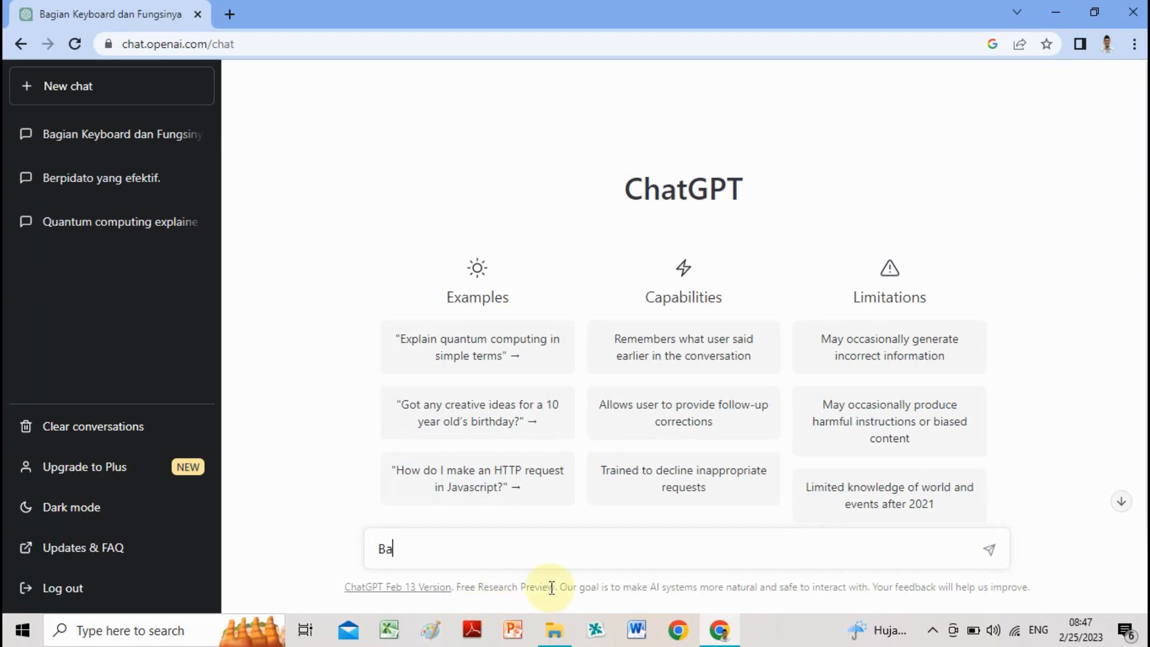
pyautogui.write('agian dr')
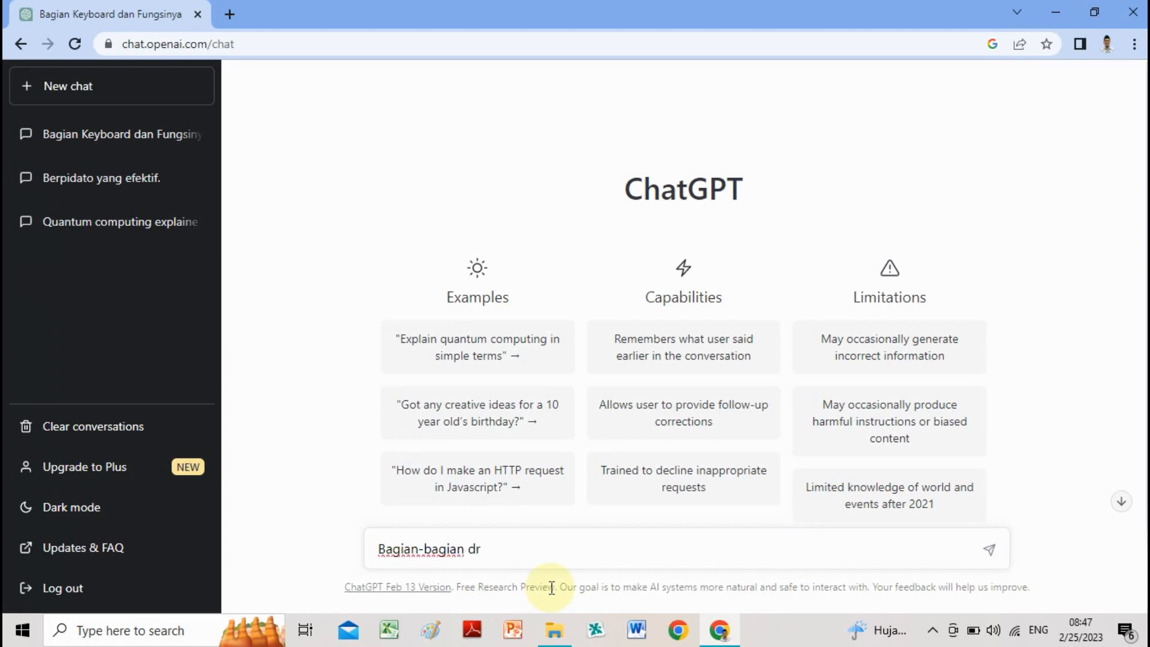
pyautogui.press('BackSpace')
pyautogui.write('ari mouse')
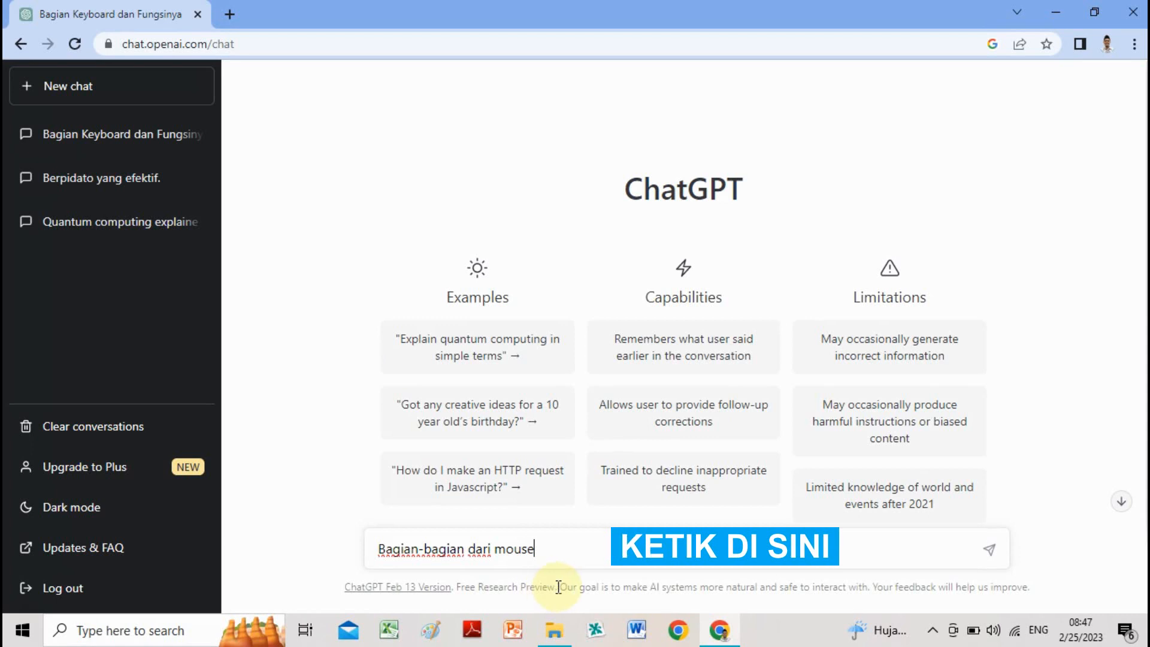
pyautogui.click(989, 551)
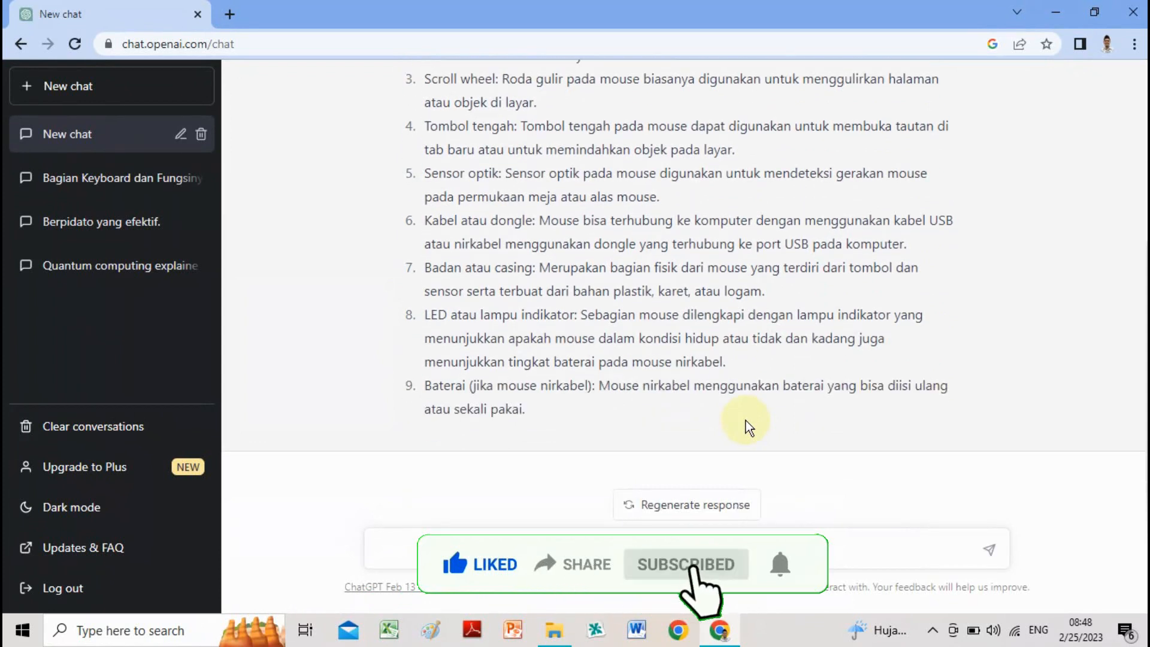
# Read through the whole answer about the mouse parts, from the introduction to the last numbered item.
pyautogui.scroll(5, 721, 402)
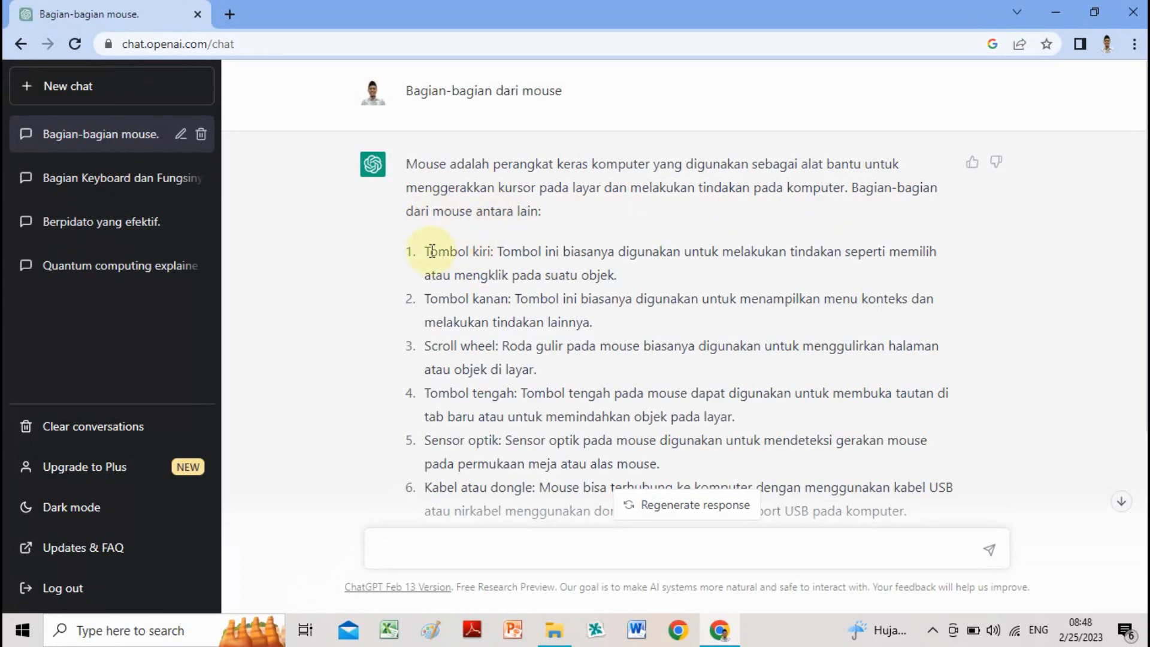
pyautogui.scroll(-3, 431, 251)
pyautogui.scroll(3, 433, 251)
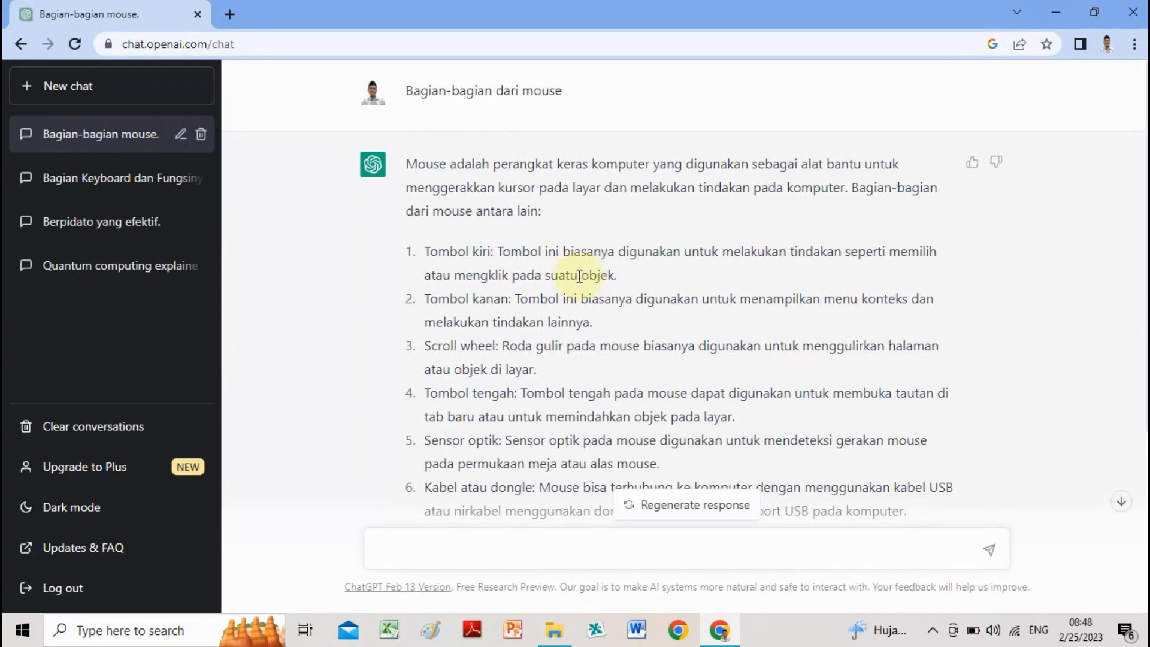
pyautogui.doubleClick(427, 299)
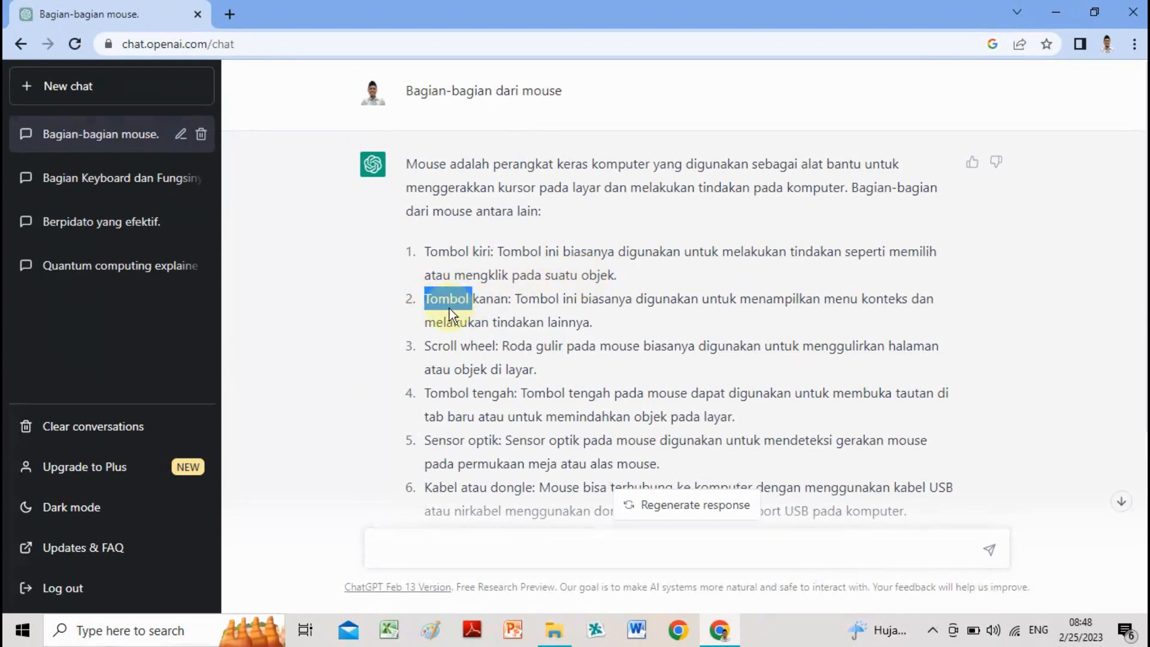
pyautogui.click(450, 304)
pyautogui.doubleClick(445, 299)
pyautogui.moveTo(514, 297); pyautogui.dragTo(591, 315)
pyautogui.scroll(-5, 587, 317)
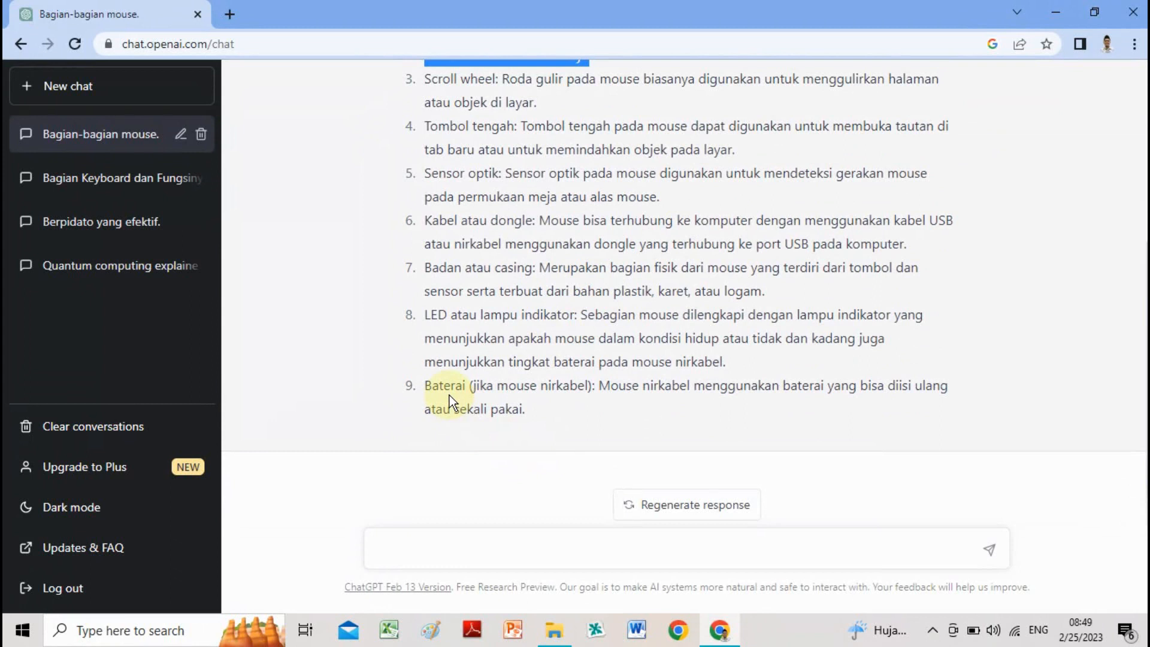
pyautogui.moveTo(423, 386); pyautogui.dragTo(451, 388)
pyautogui.click(460, 389)
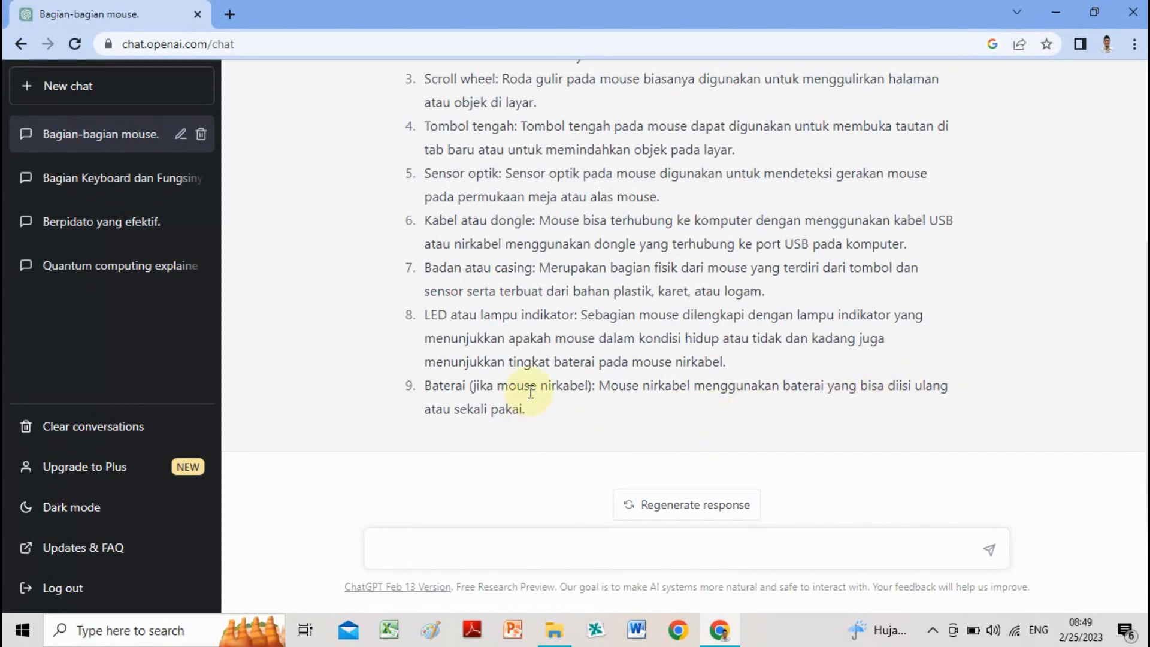
pyautogui.scroll(3, 559, 328)
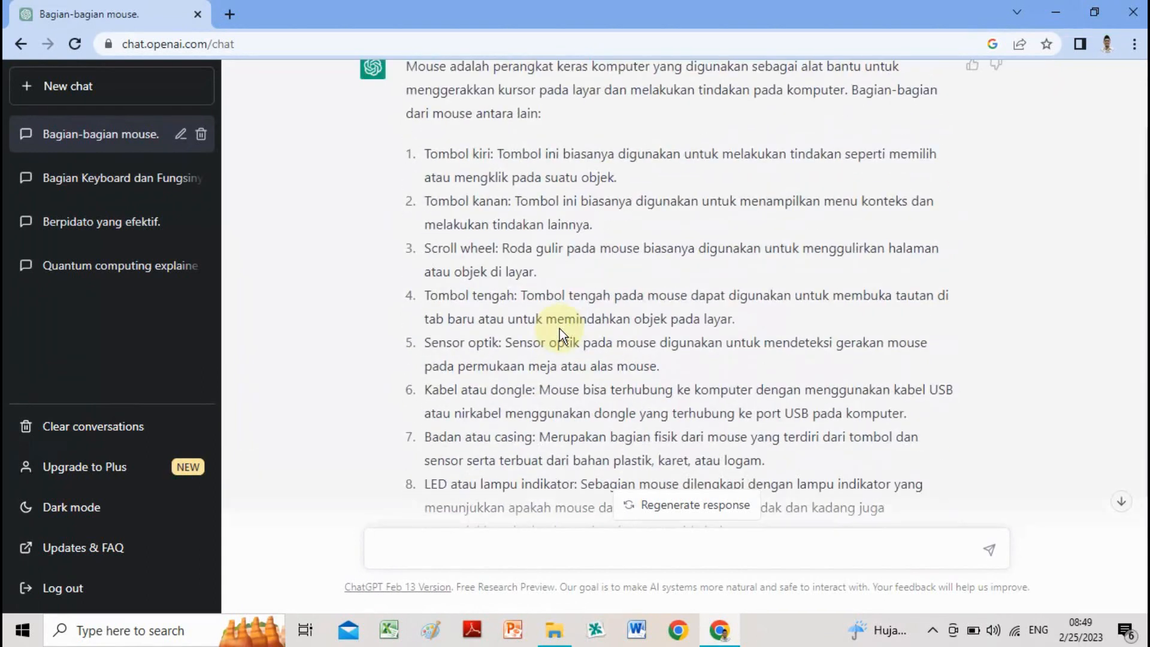
pyautogui.scroll(2, 560, 328)
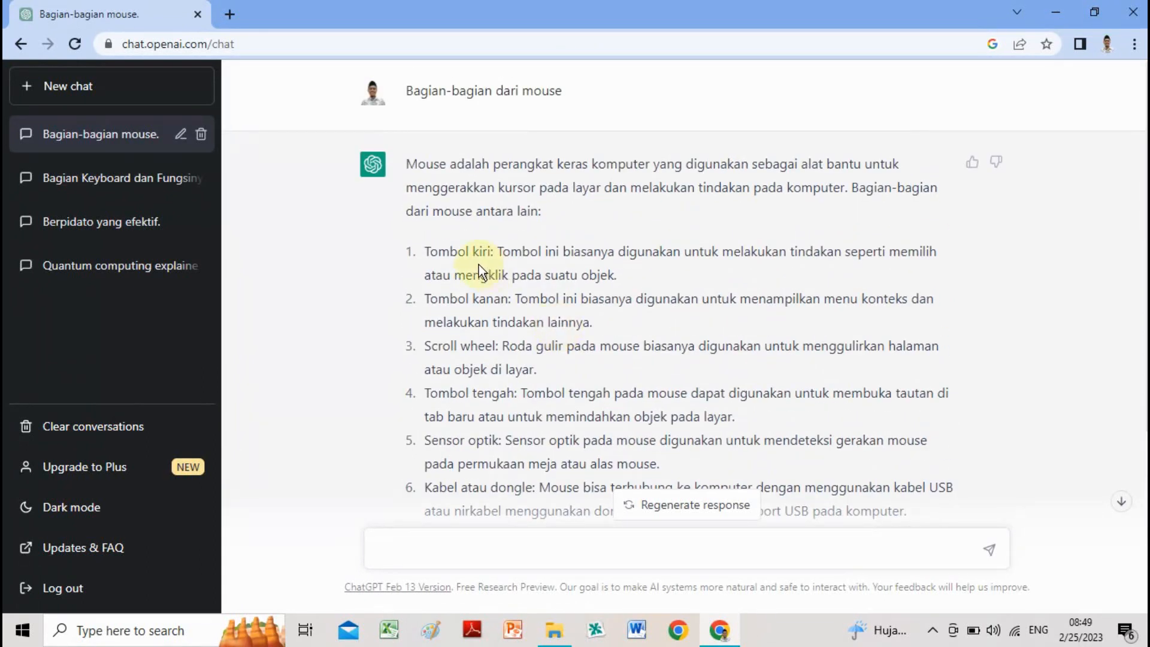
pyautogui.scroll(-3, 586, 315)
pyautogui.scroll(-2, 585, 316)
pyautogui.scroll(4, 585, 316)
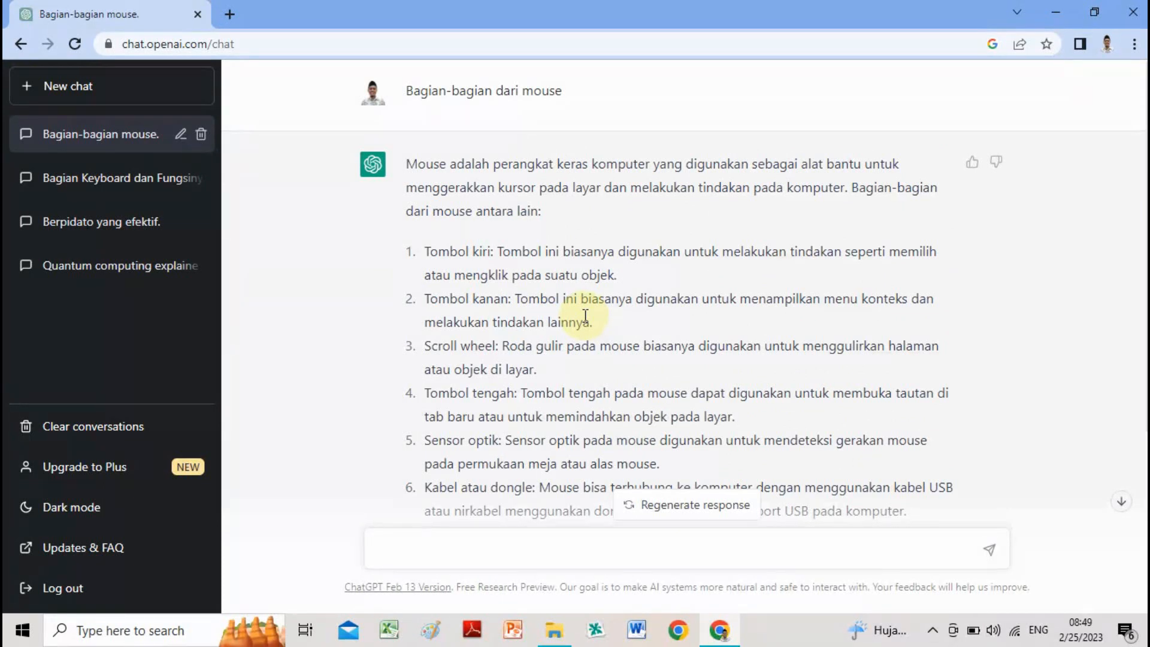
pyautogui.scroll(-3, 585, 315)
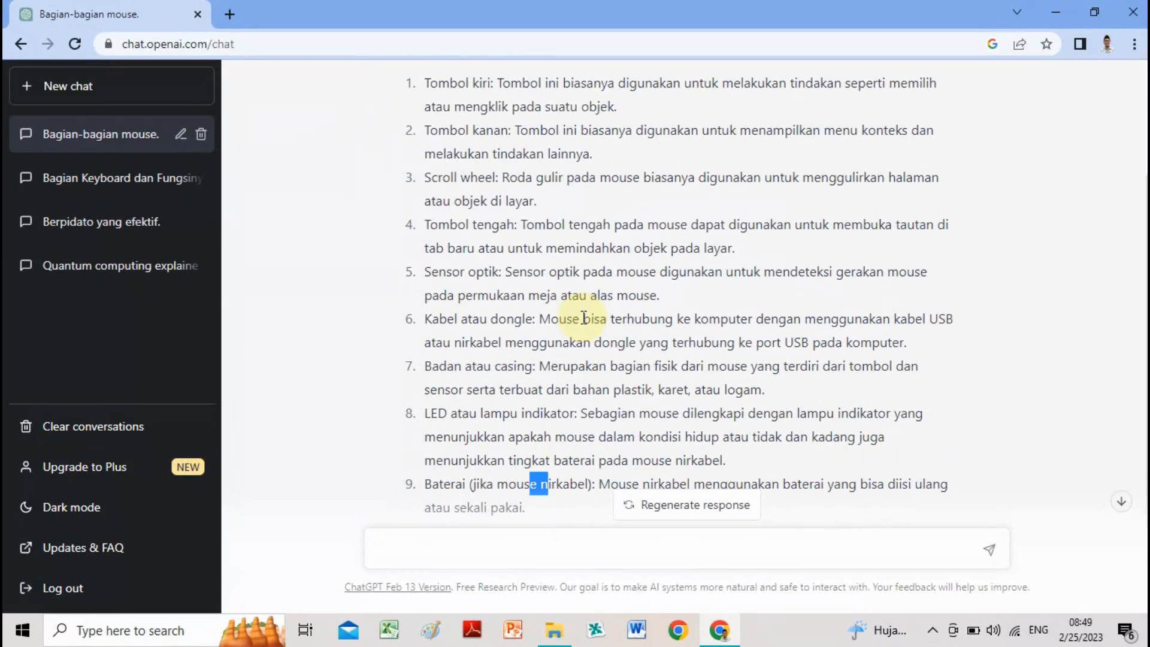
pyautogui.scroll(3, 584, 320)
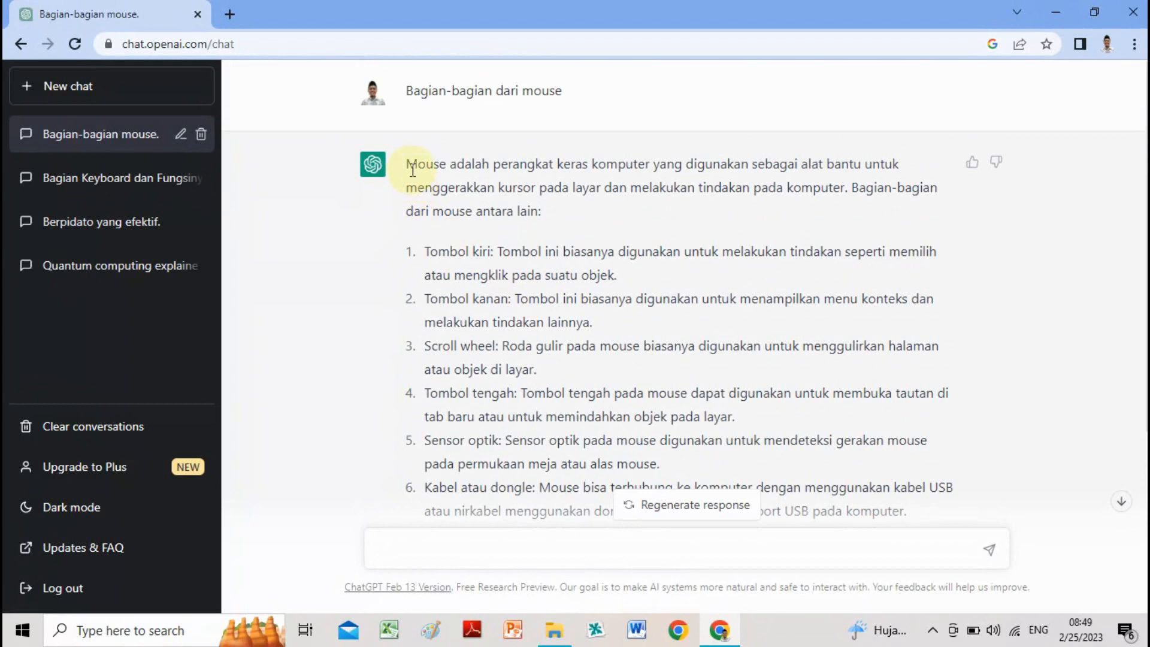
# Copy the full answer text, from "Mouse adalah perangkat keras" to the end of item 9.
pyautogui.moveTo(409, 165); pyautogui.dragTo(834, 441)
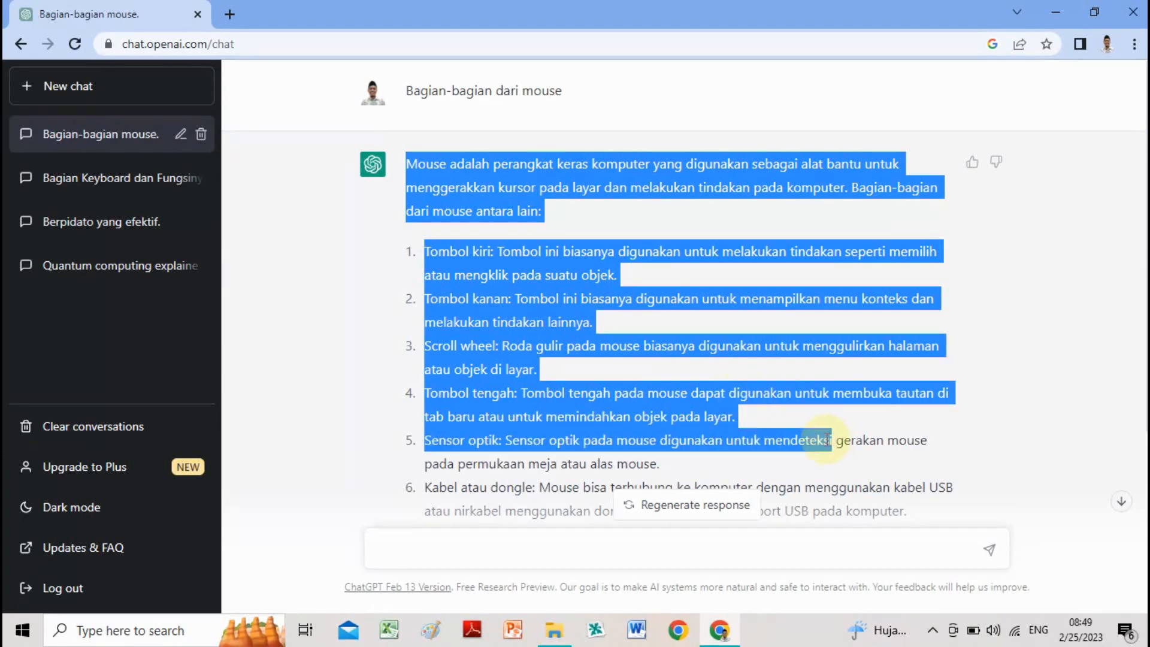
pyautogui.scroll(-3, 827, 440)
pyautogui.scroll(3, 772, 419)
pyautogui.scroll(-3, 688, 435)
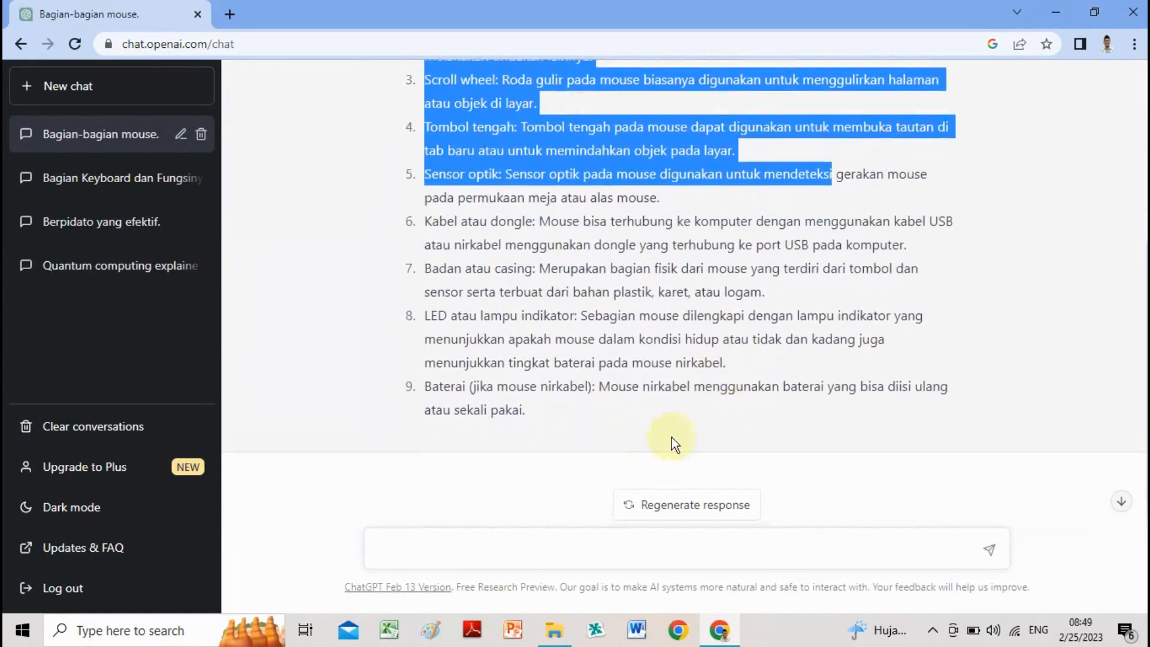
pyautogui.moveTo(532, 414); pyautogui.dragTo(531, 412)
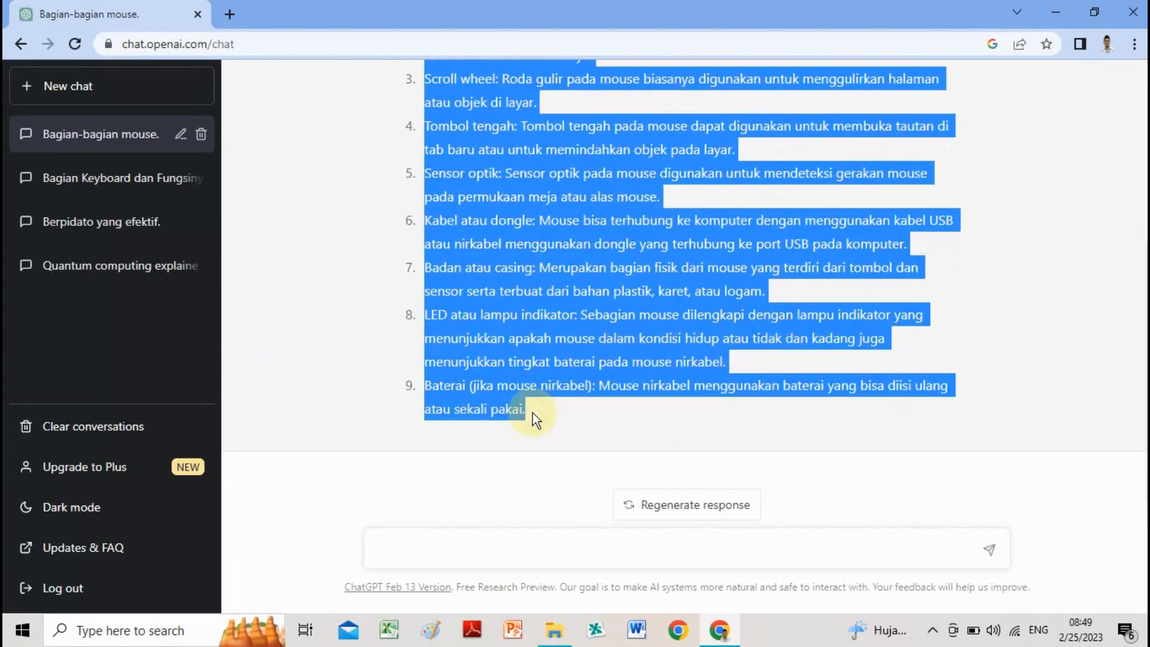
pyautogui.rightClick(573, 253)
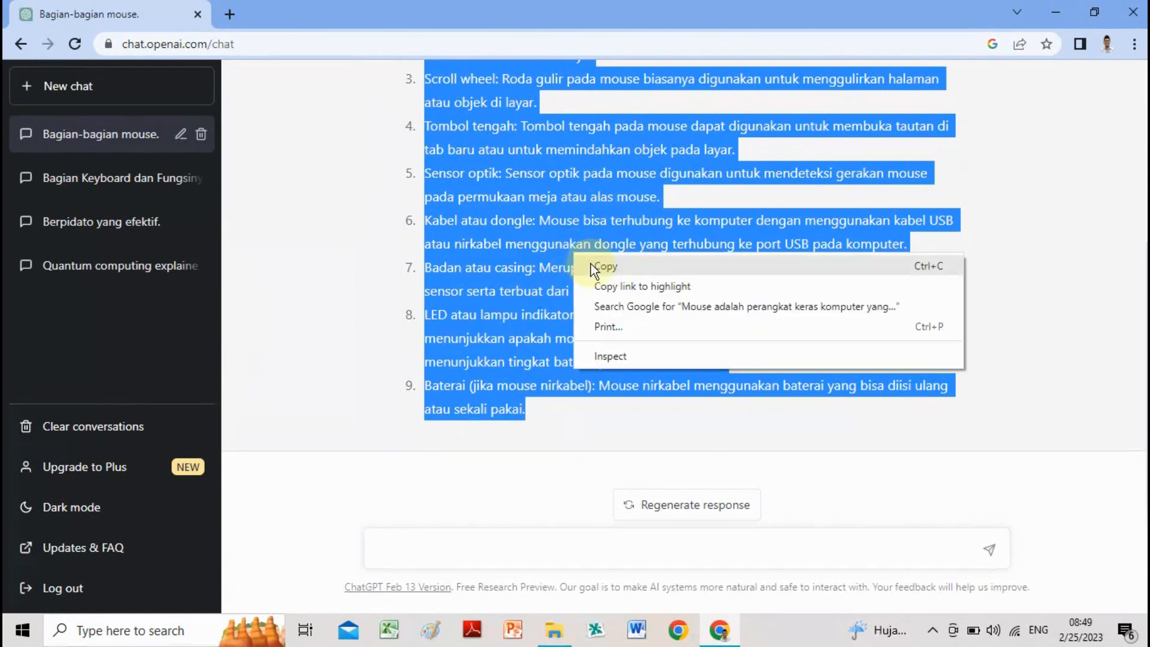
pyautogui.click(590, 264)
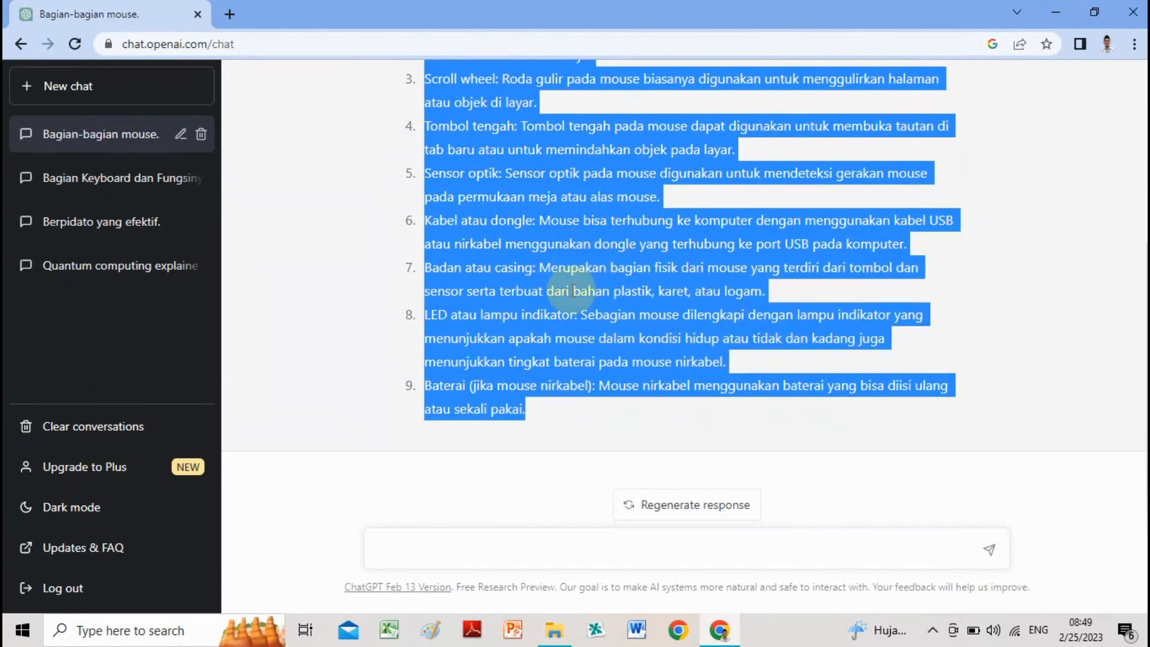
pyautogui.scroll(5, 539, 275)
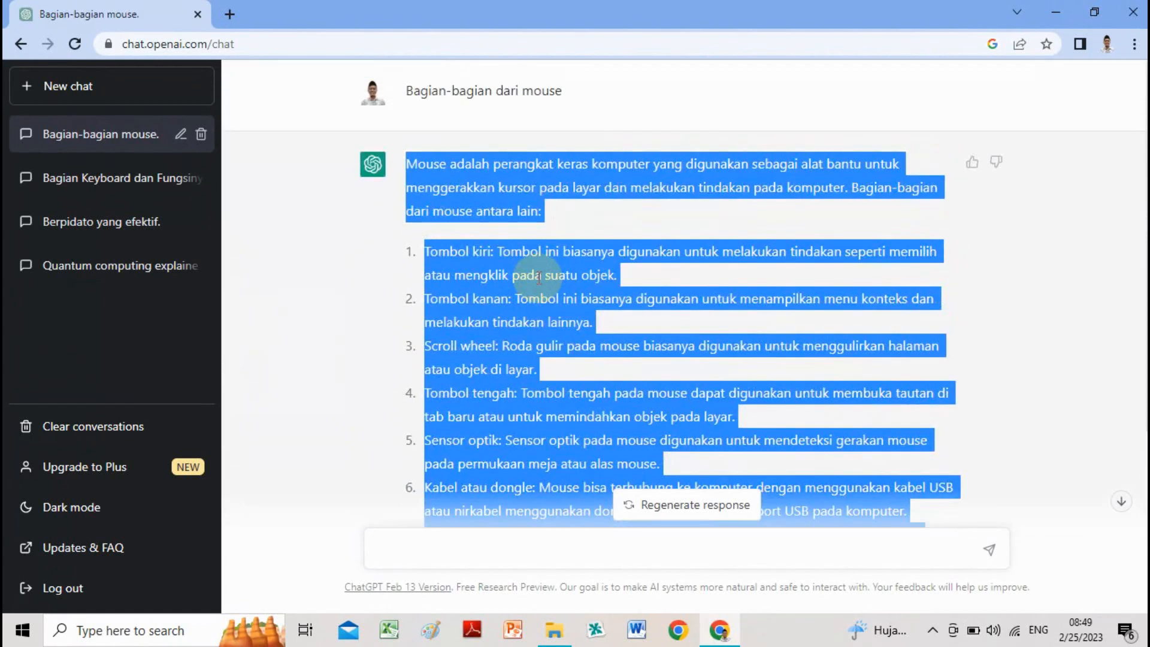
# Search Google for "pictory.ai" in a new browser tab.
pyautogui.click(229, 15)
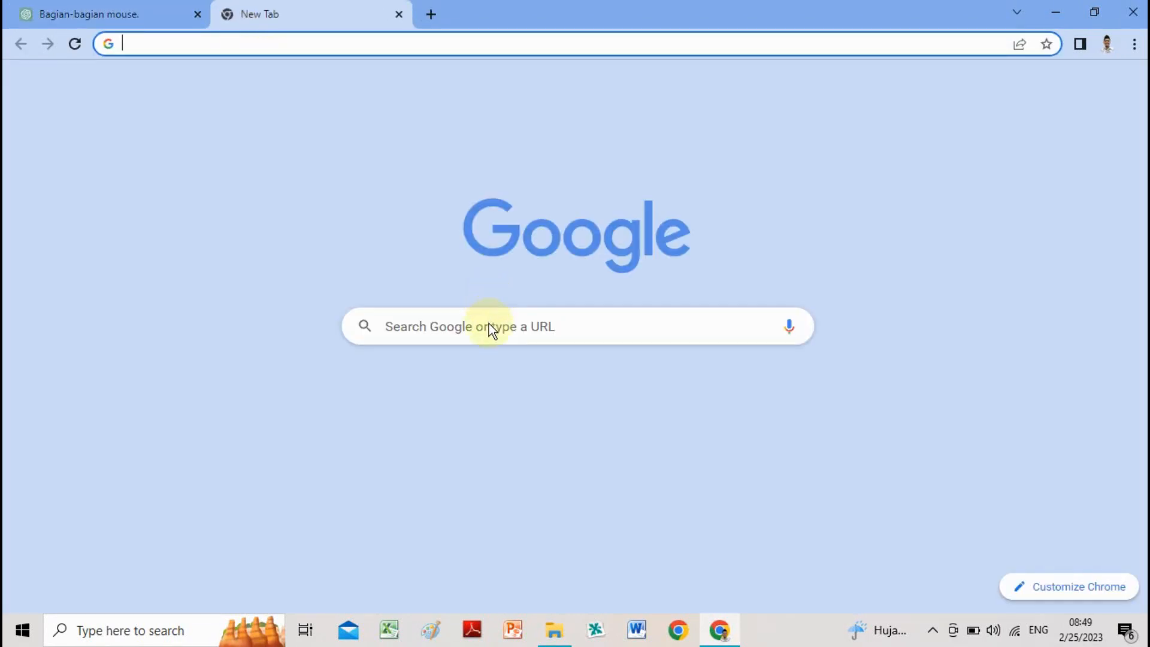
pyautogui.click(488, 325)
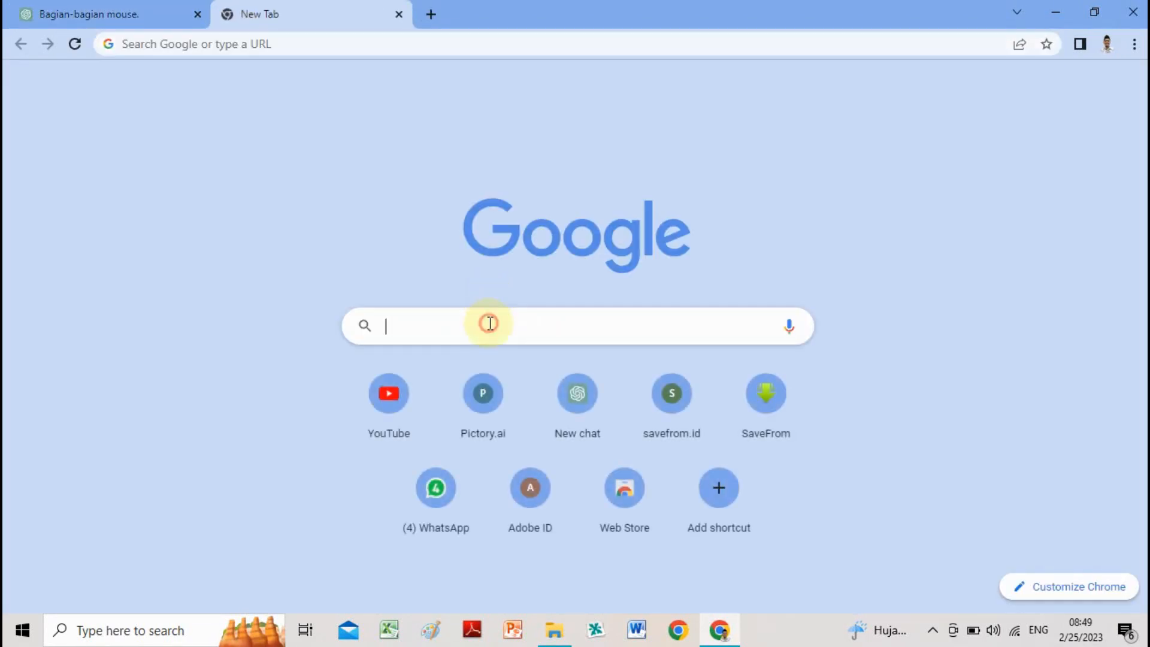
pyautogui.write('pic')
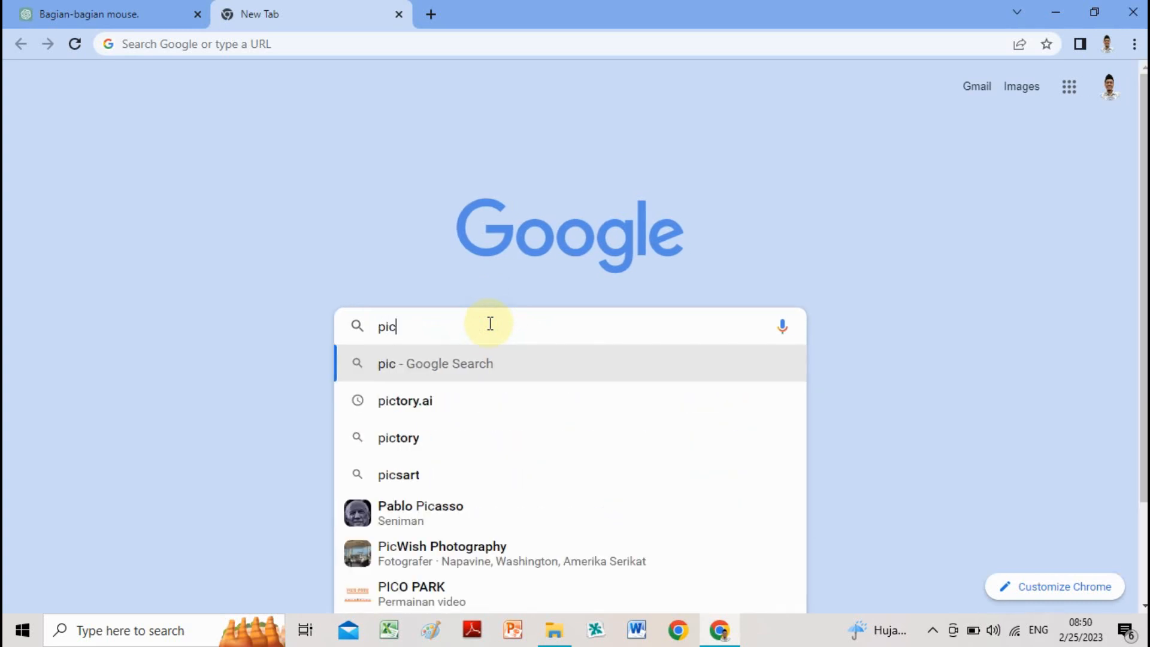
pyautogui.write('tory')
pyautogui.press('Down')
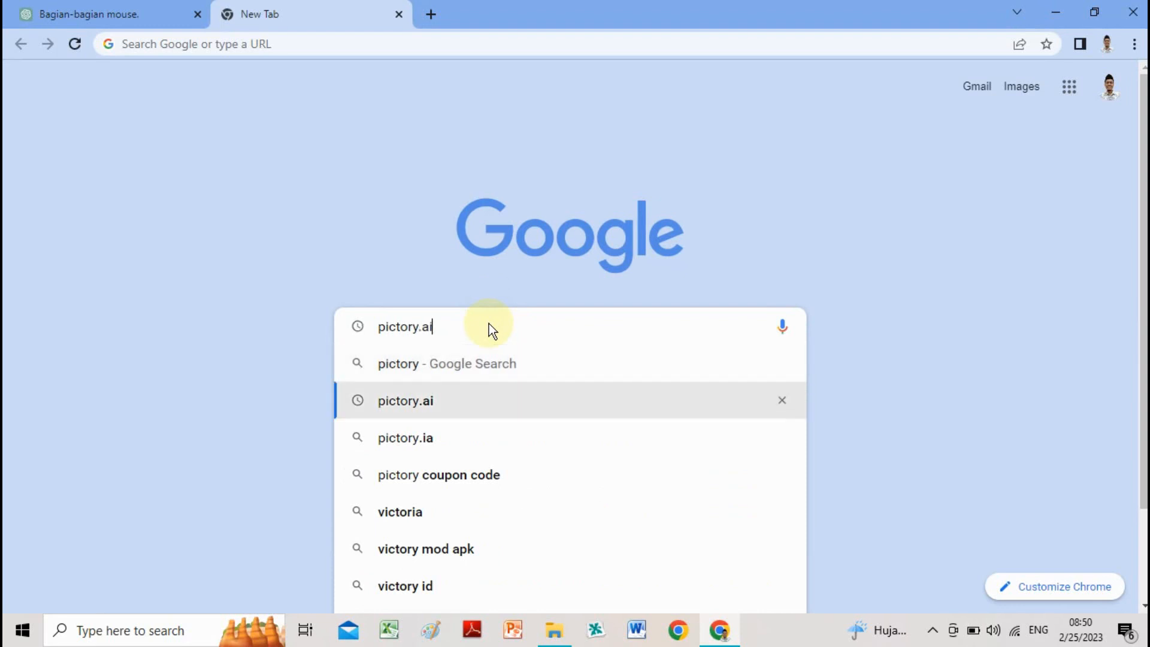
pyautogui.press('Return')
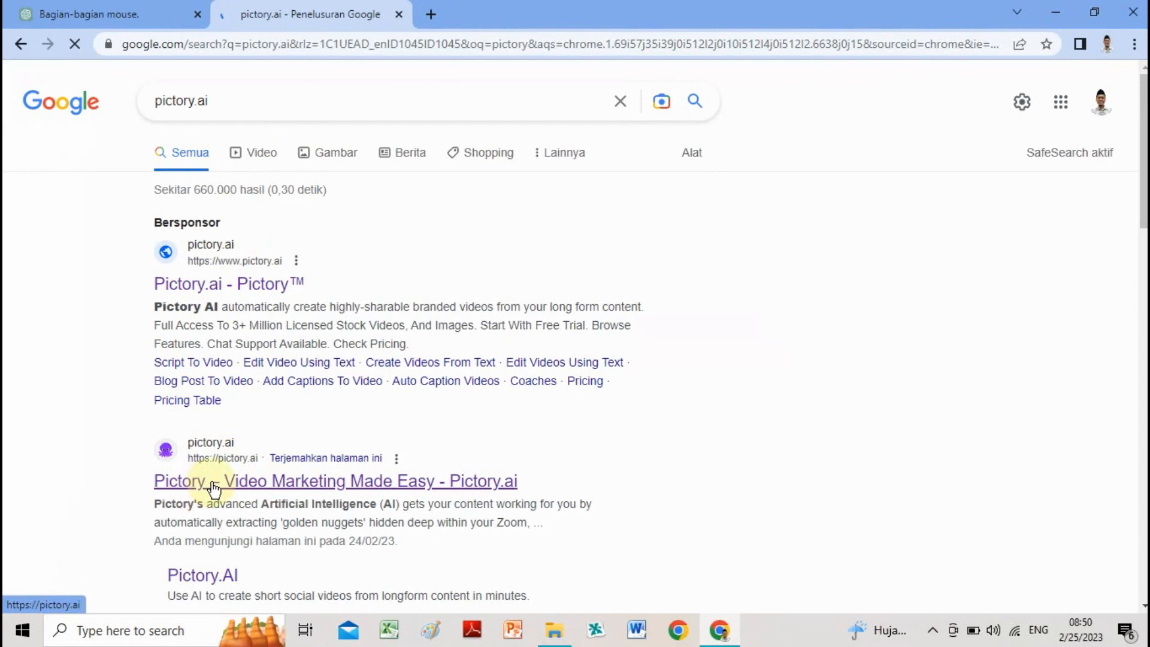
# Open the "Pictory – Video Marketing Made Easy" search result and go through the site's login to the Pictory account.
pyautogui.scroll(-1, 213, 488)
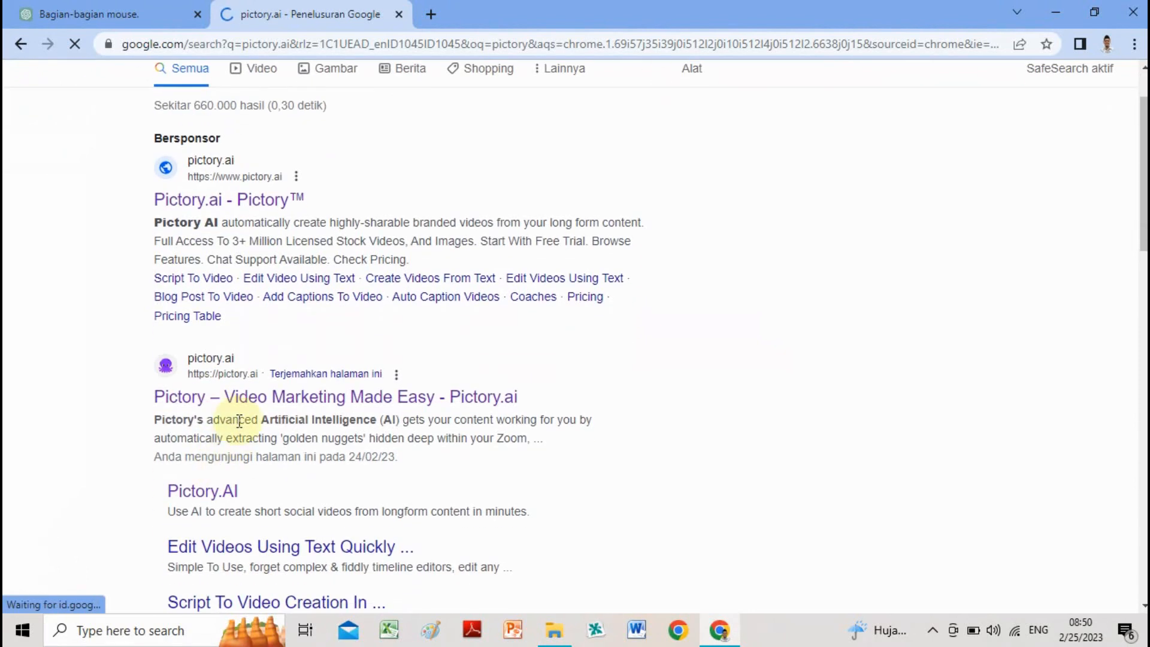
pyautogui.click(195, 398)
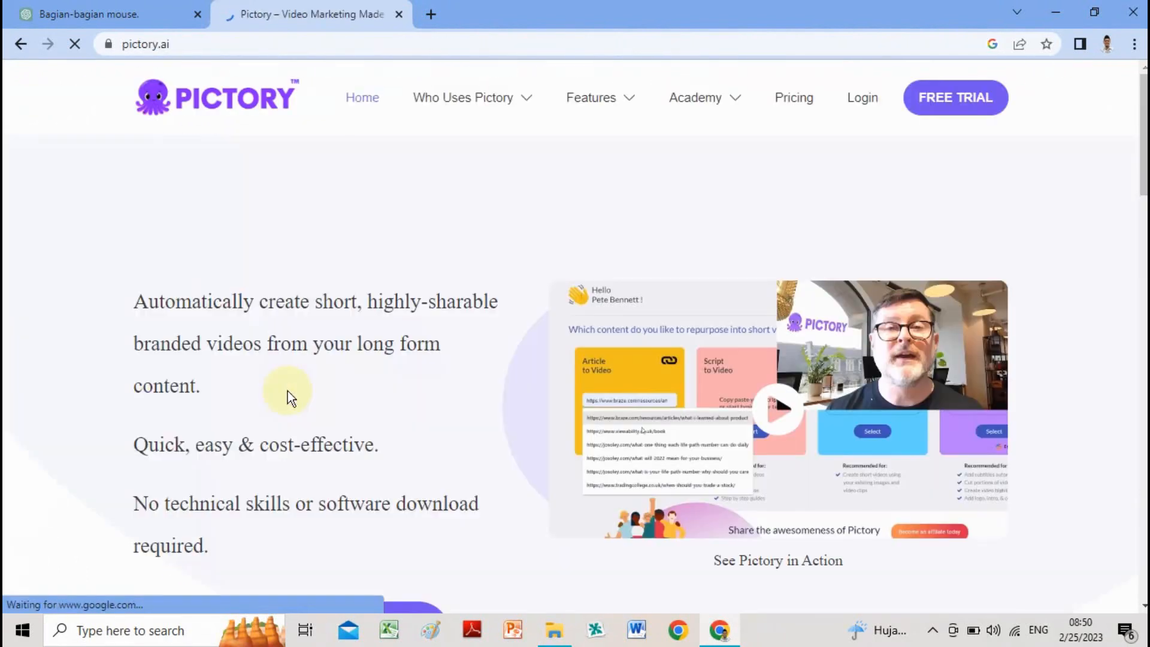
pyautogui.scroll(-1, 491, 389)
pyautogui.scroll(1, 491, 389)
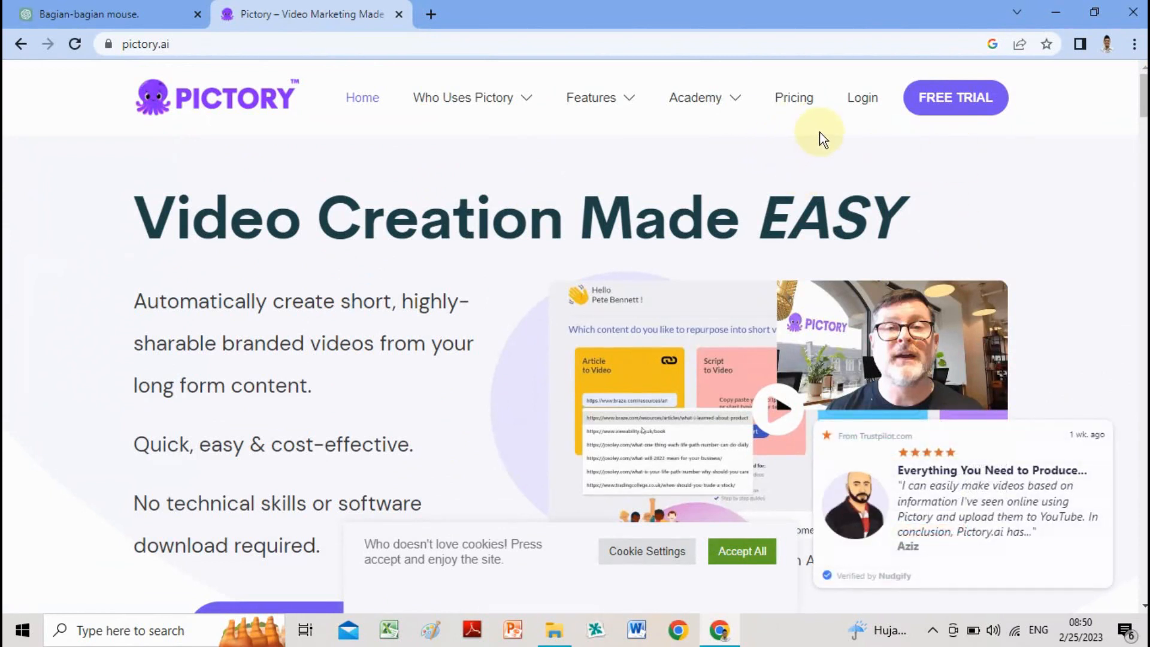
pyautogui.click(862, 103)
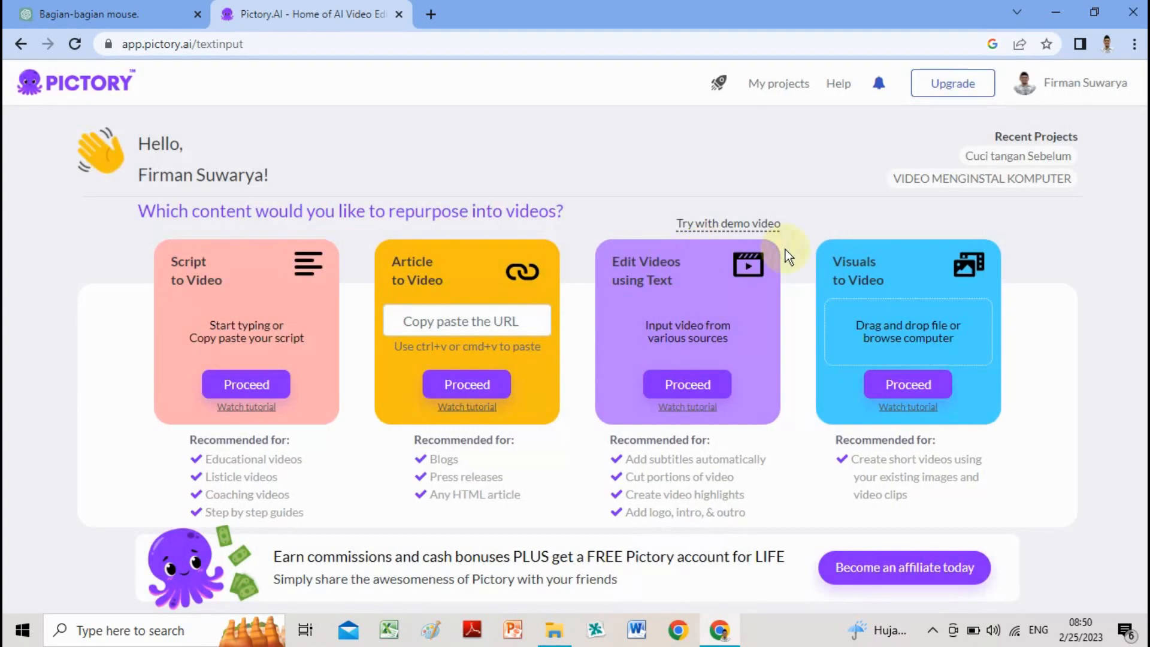
pyautogui.click(1025, 90)
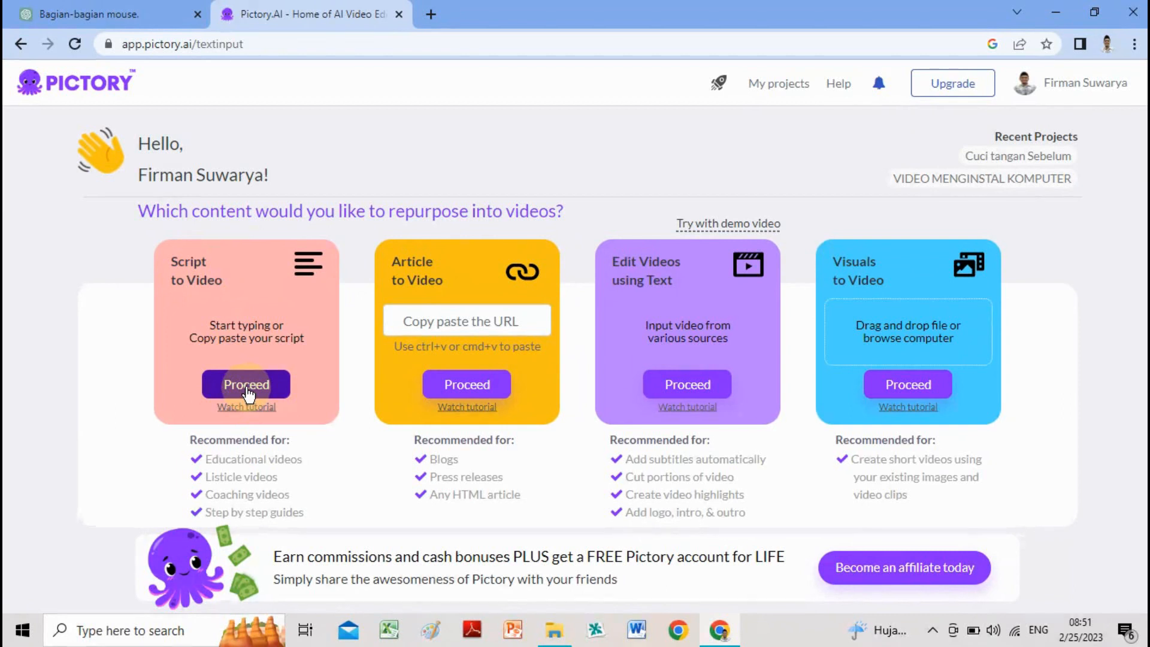
# Start a Script to Video project and name the video "Bagian-bagian Mouse".
pyautogui.click(281, 391)
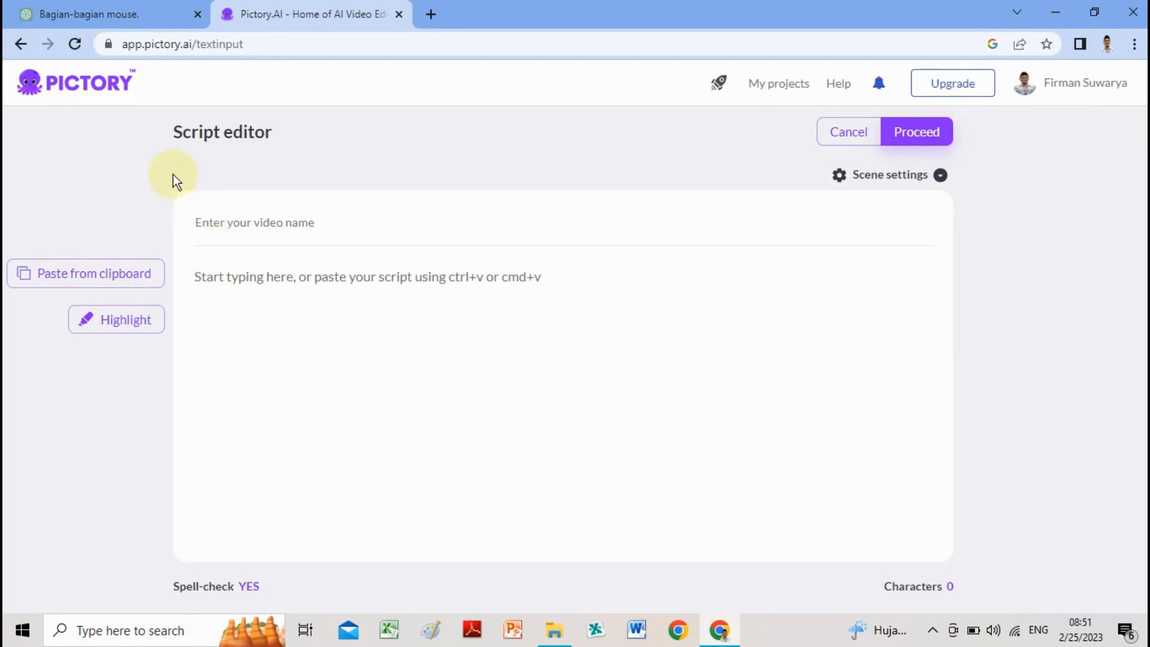
pyautogui.click(214, 225)
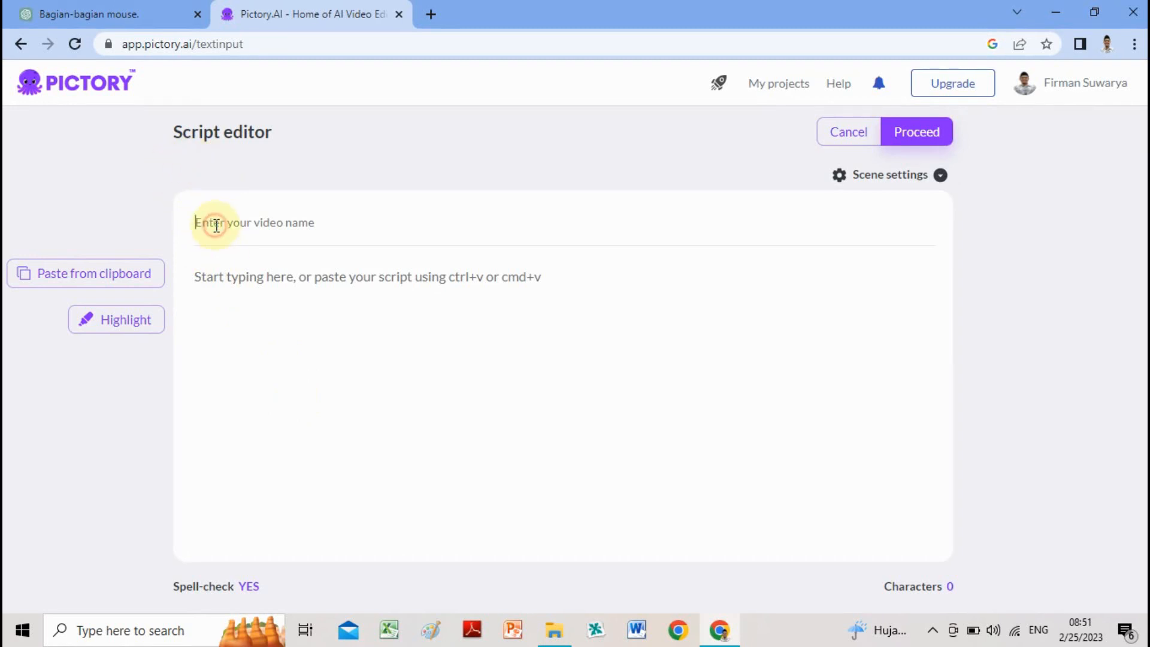
pyautogui.click(249, 280)
pyautogui.click(218, 225)
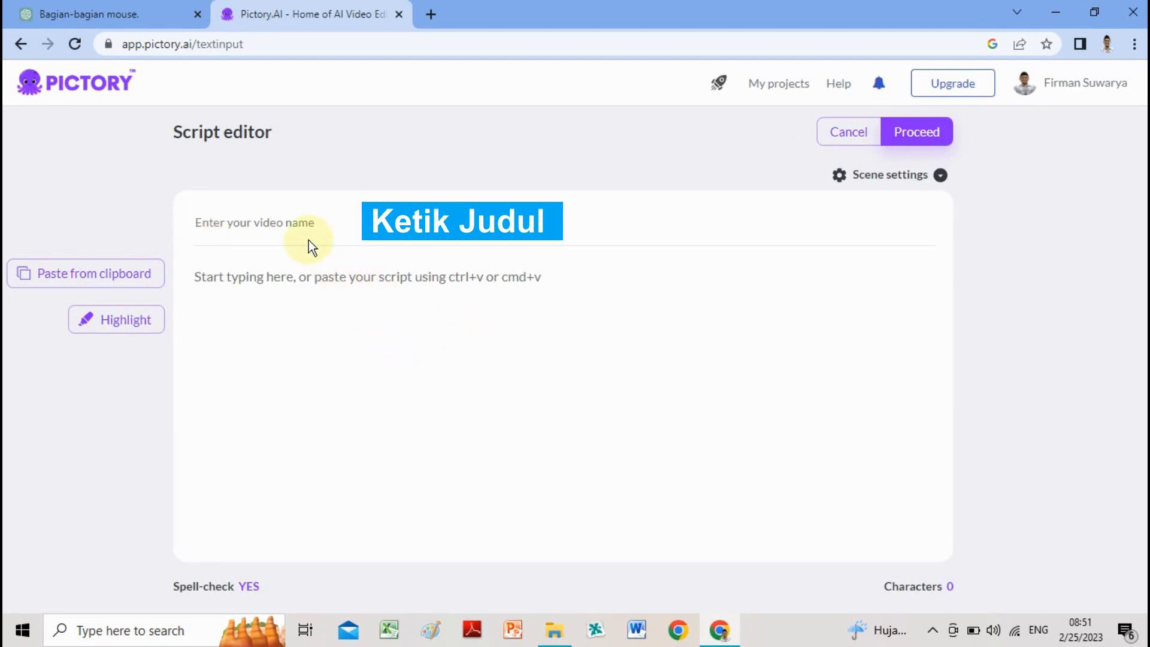
pyautogui.write('Ba')
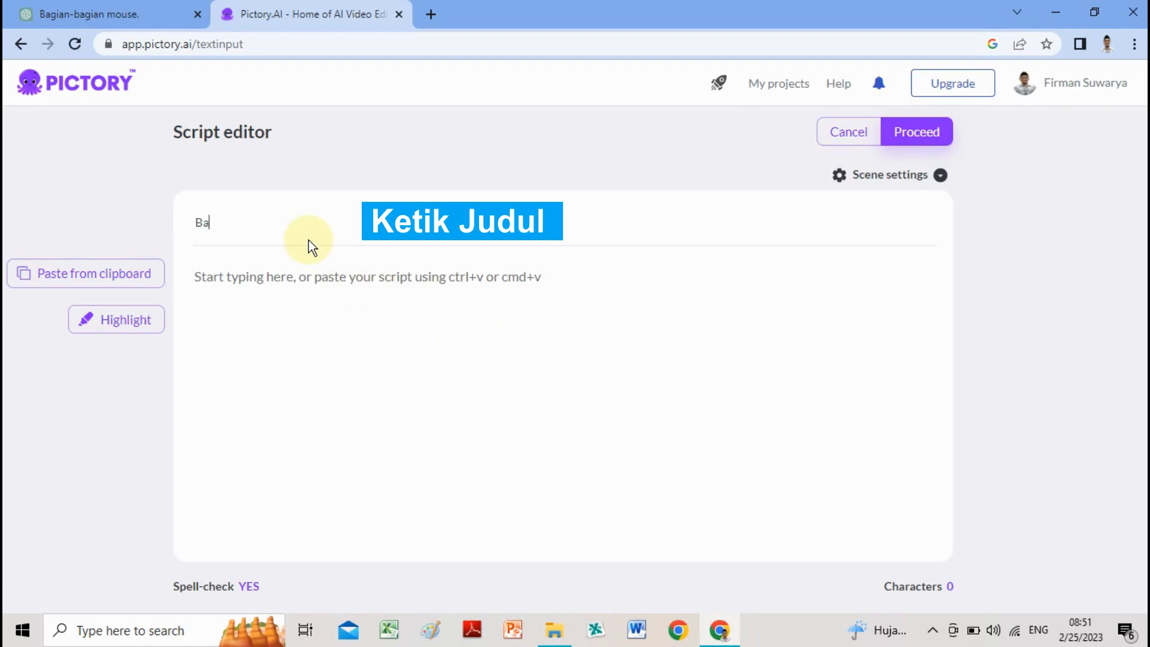
pyautogui.write('gian-bagian Mouse')
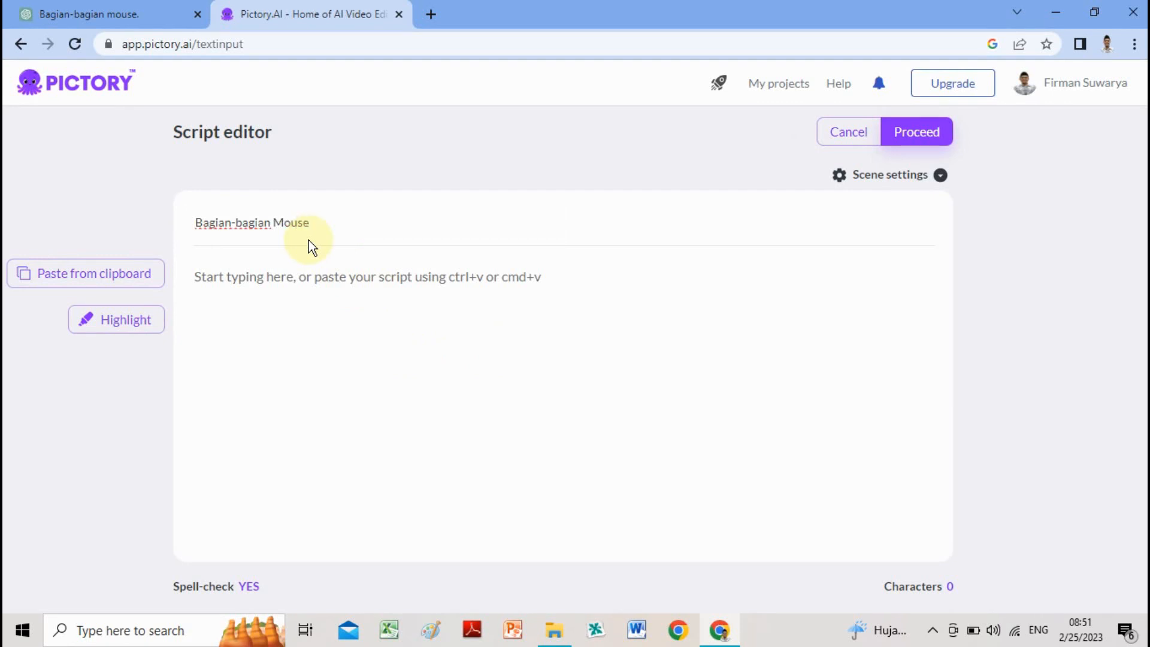
# Paste the copied mouse-parts text as the script of the "Bagian-bagian Mouse" video, check it through and proceed to template selection.
pyautogui.click(251, 277)
pyautogui.scroll(-1, 285, 308)
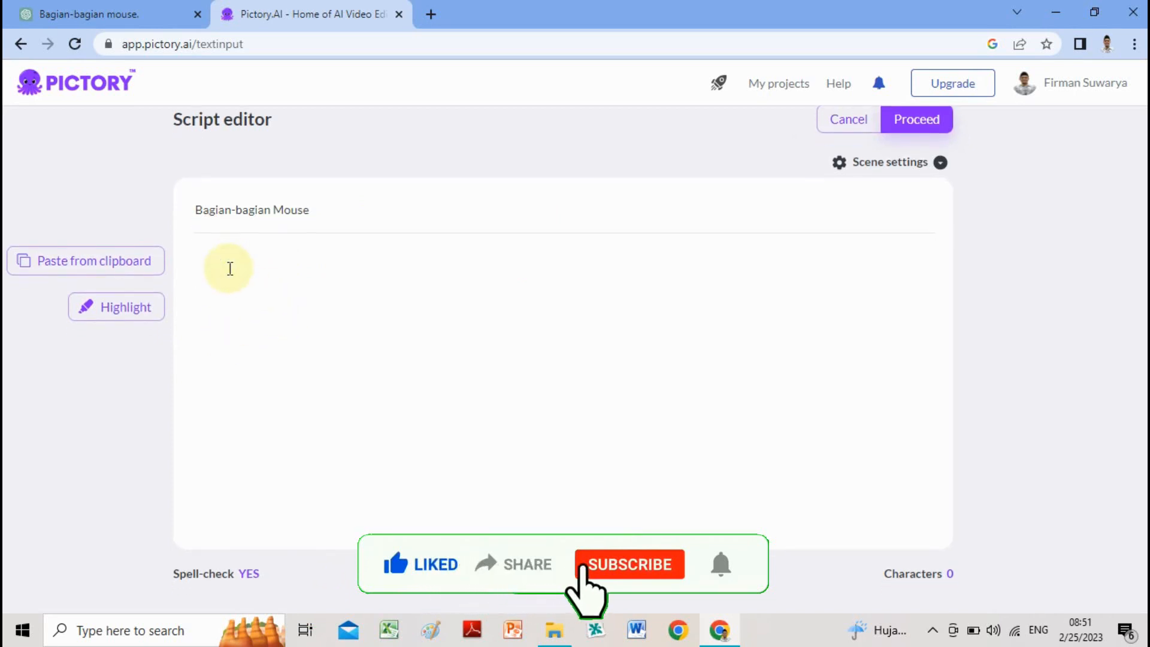
pyautogui.hotkey('ctrl', 'v')
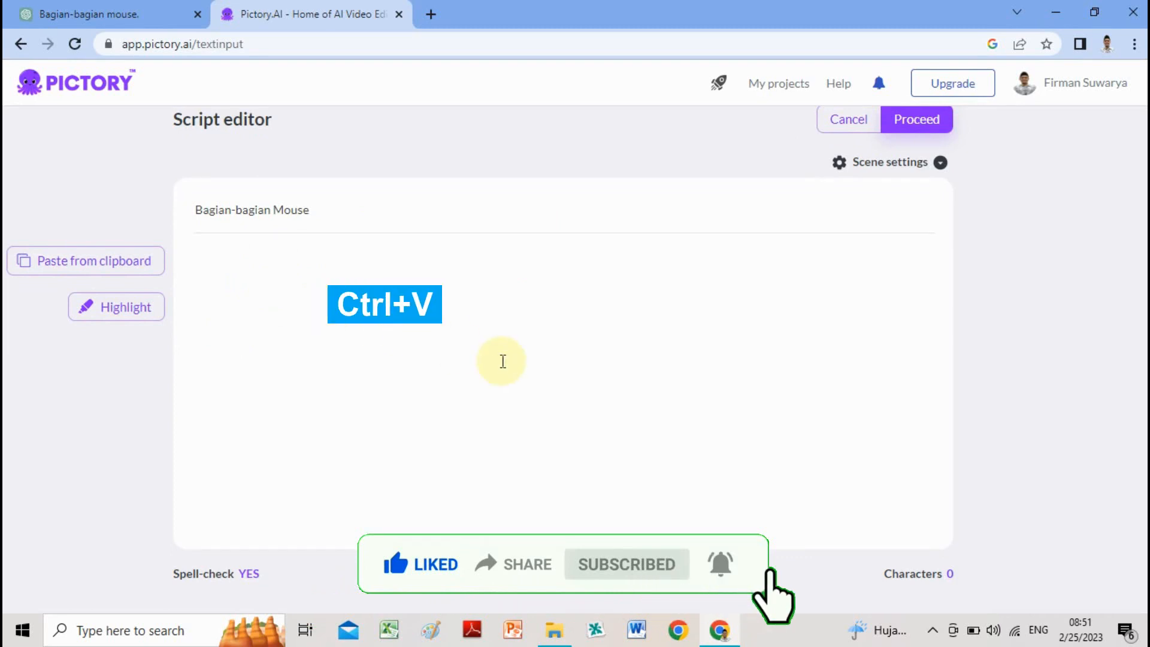
pyautogui.hotkey('ctrl', 'v')
pyautogui.scroll(5, 502, 361)
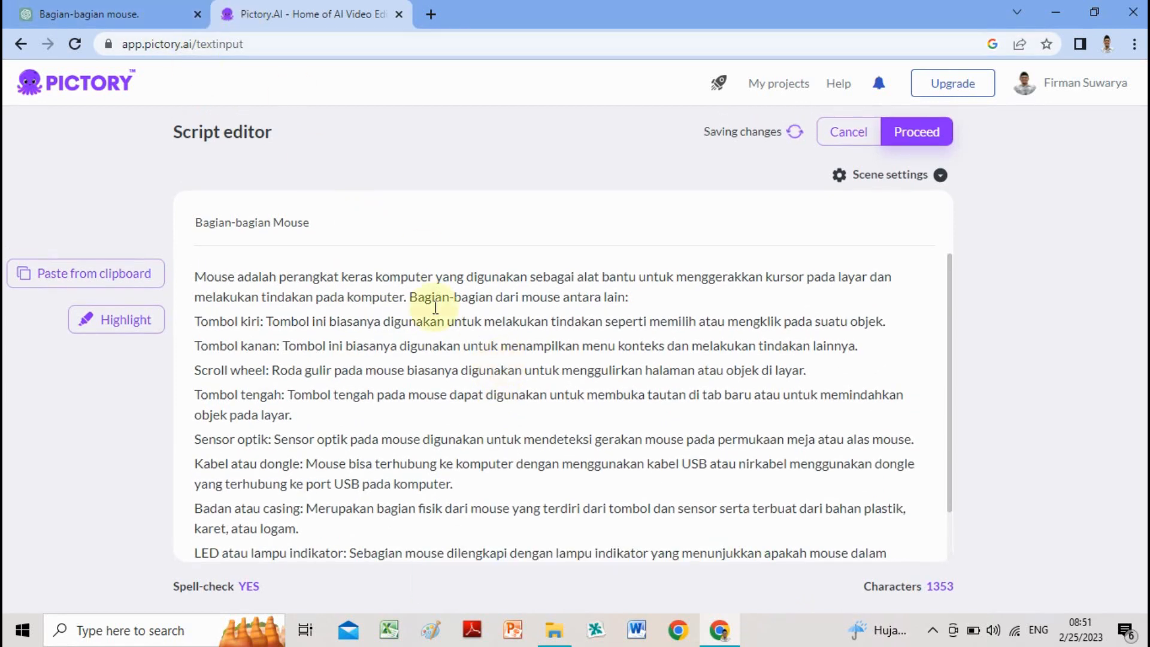
pyautogui.scroll(-2, 482, 376)
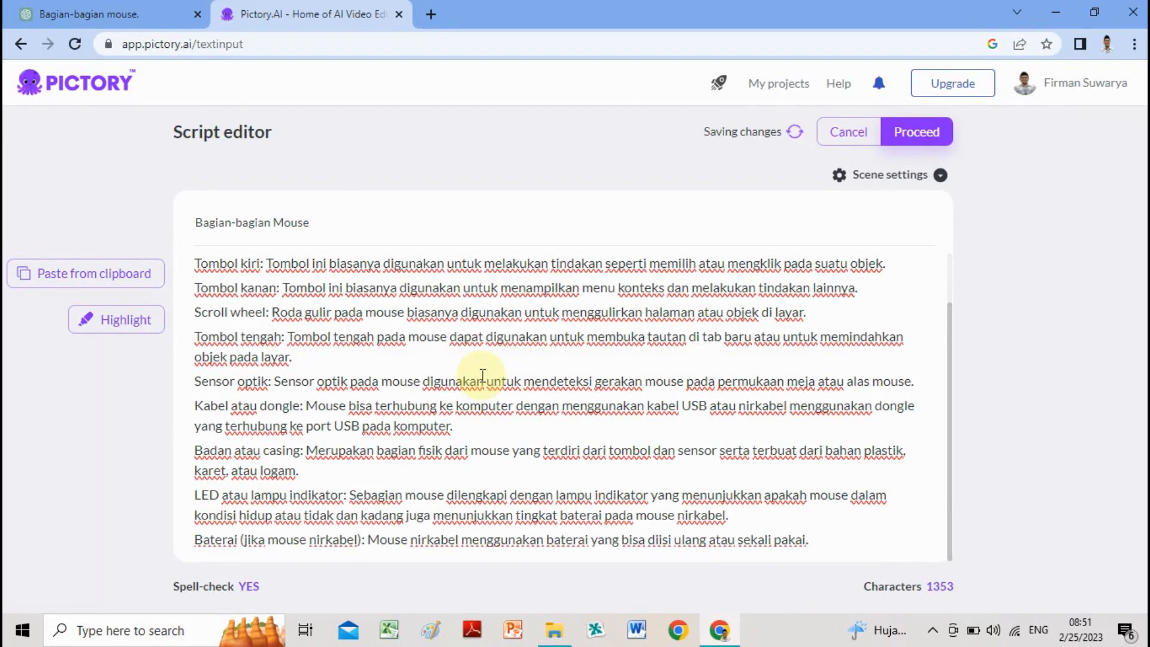
pyautogui.scroll(2, 483, 375)
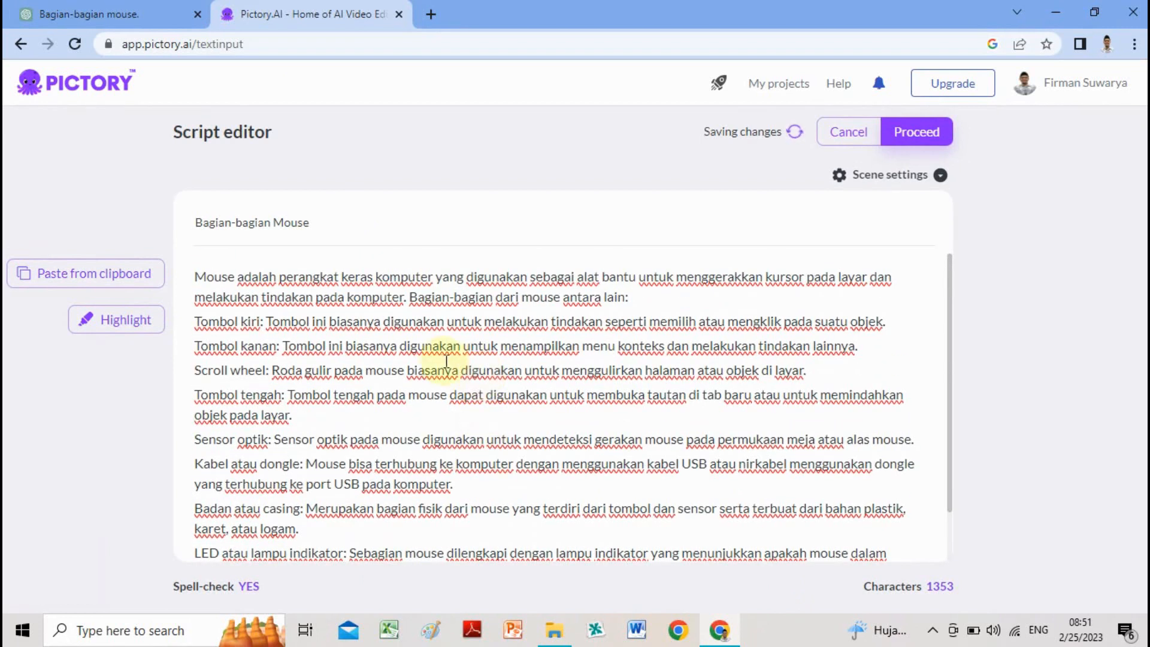
pyautogui.scroll(-2, 608, 404)
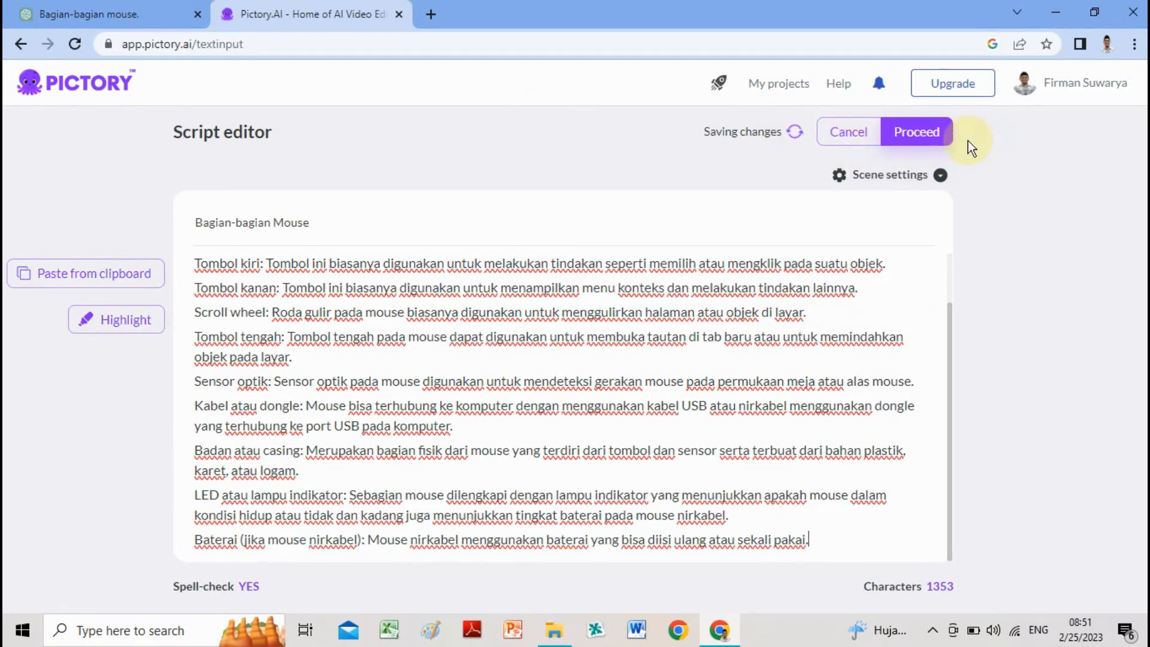
pyautogui.click(944, 139)
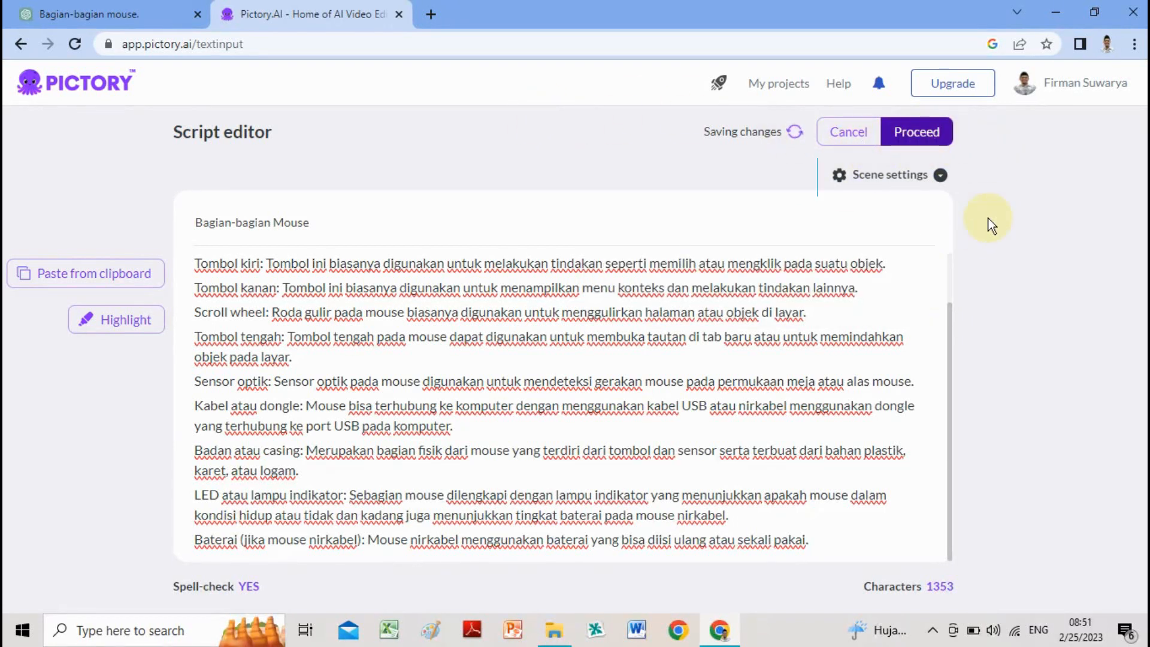
pyautogui.click(928, 138)
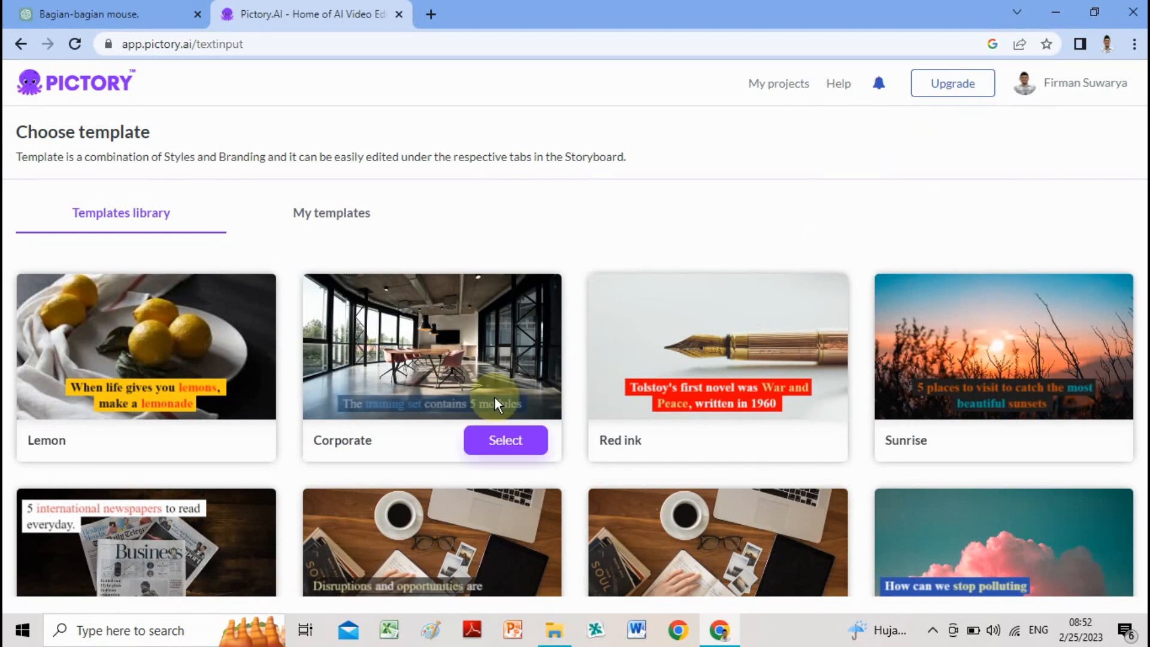
# Choose the Standard template from the templates library with the 16:9 aspect ratio and continue to the storyboard.
pyautogui.moveTo(422, 323)
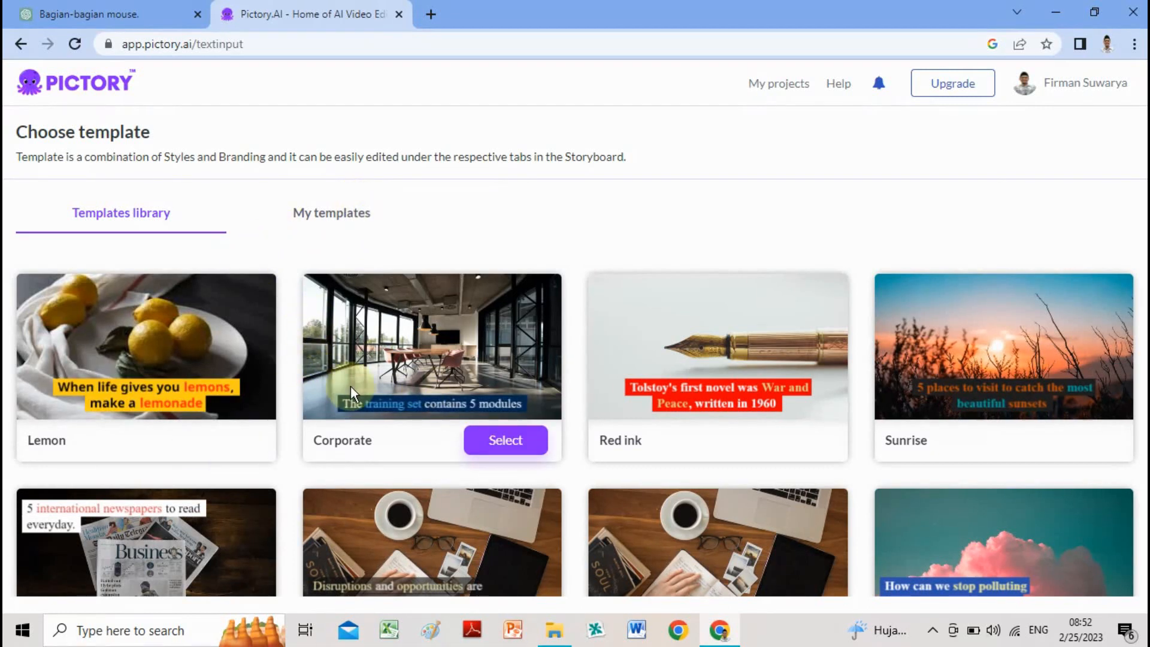
pyautogui.scroll(-2, 350, 386)
pyautogui.scroll(-4, 461, 386)
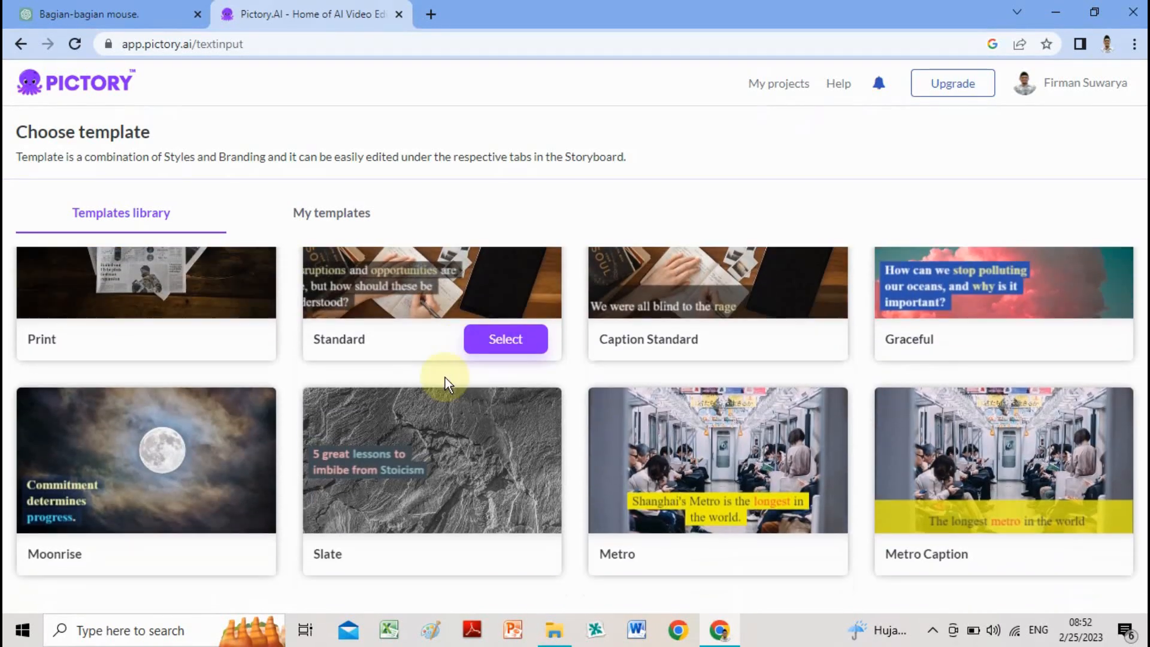
pyautogui.scroll(-4, 346, 343)
pyautogui.scroll(-5, 346, 342)
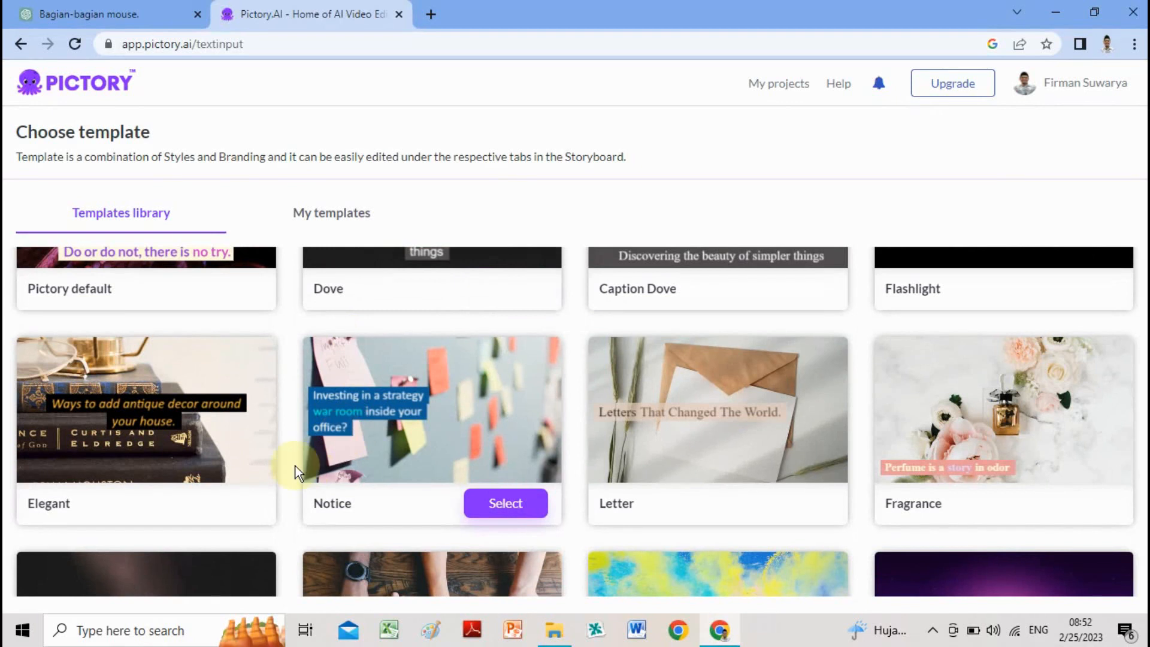
pyautogui.scroll(-5, 298, 469)
pyautogui.scroll(2, 384, 407)
pyautogui.scroll(12, 413, 401)
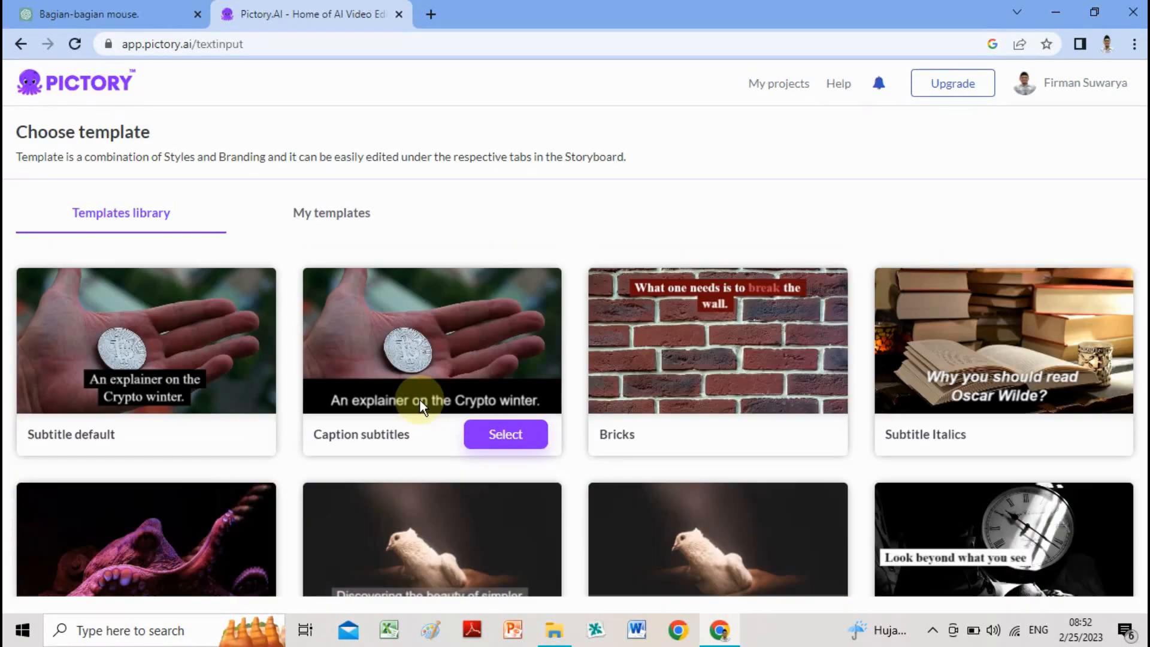
pyautogui.scroll(4, 674, 329)
pyautogui.scroll(1, 675, 330)
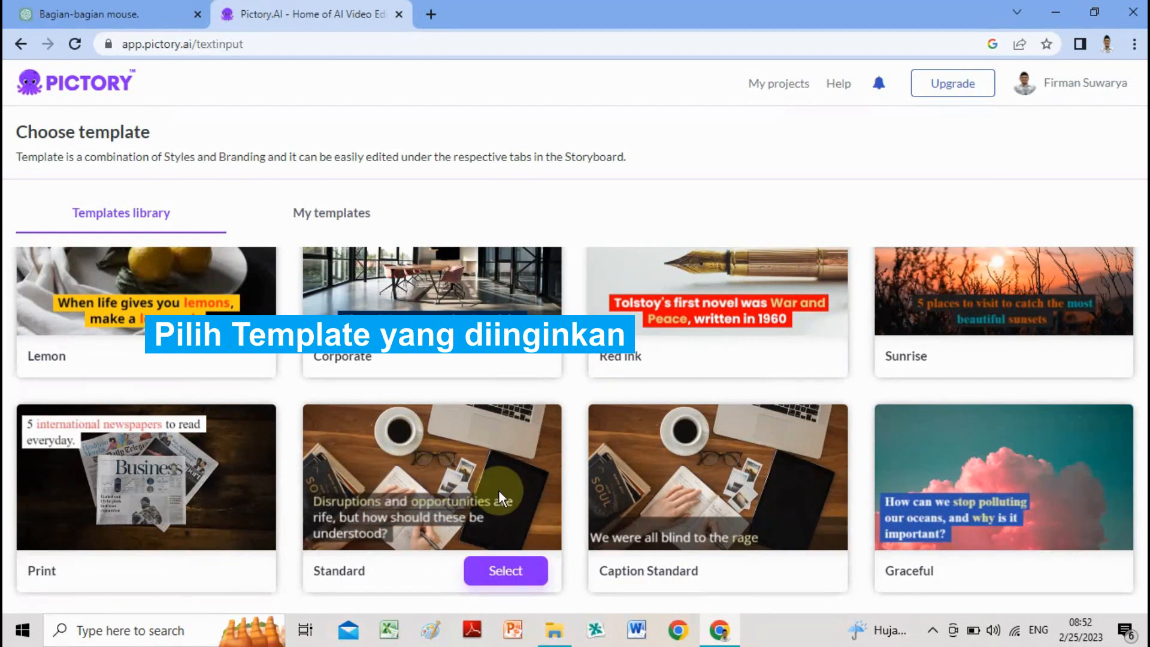
pyautogui.scroll(-1, 456, 453)
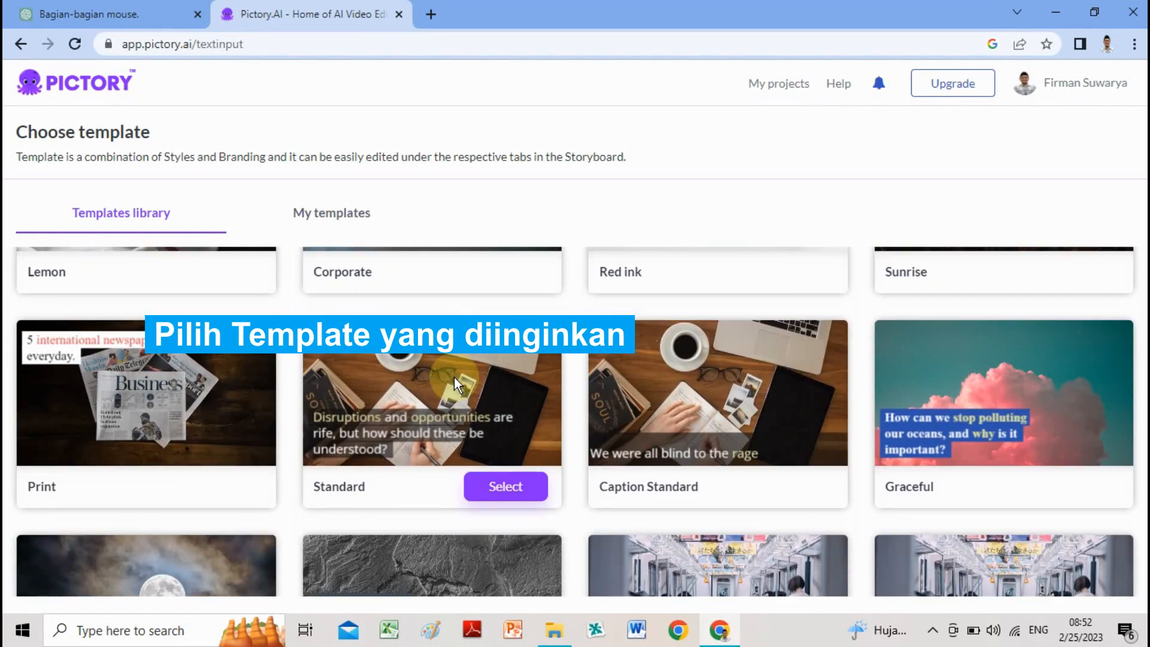
pyautogui.click(494, 495)
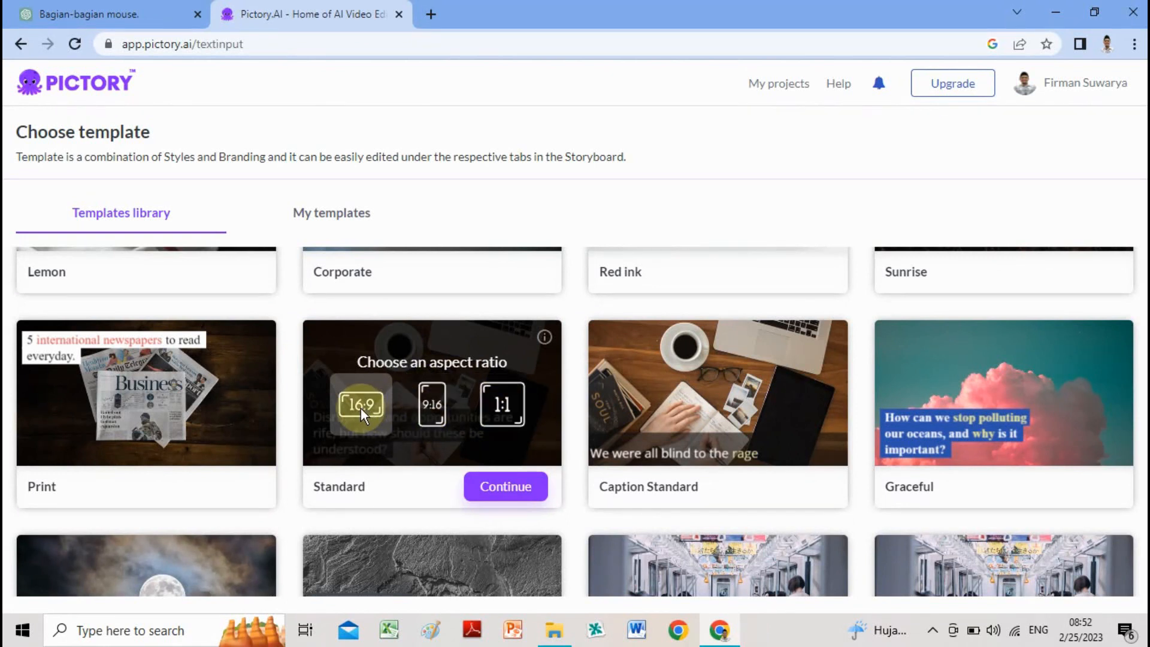
pyautogui.click(496, 487)
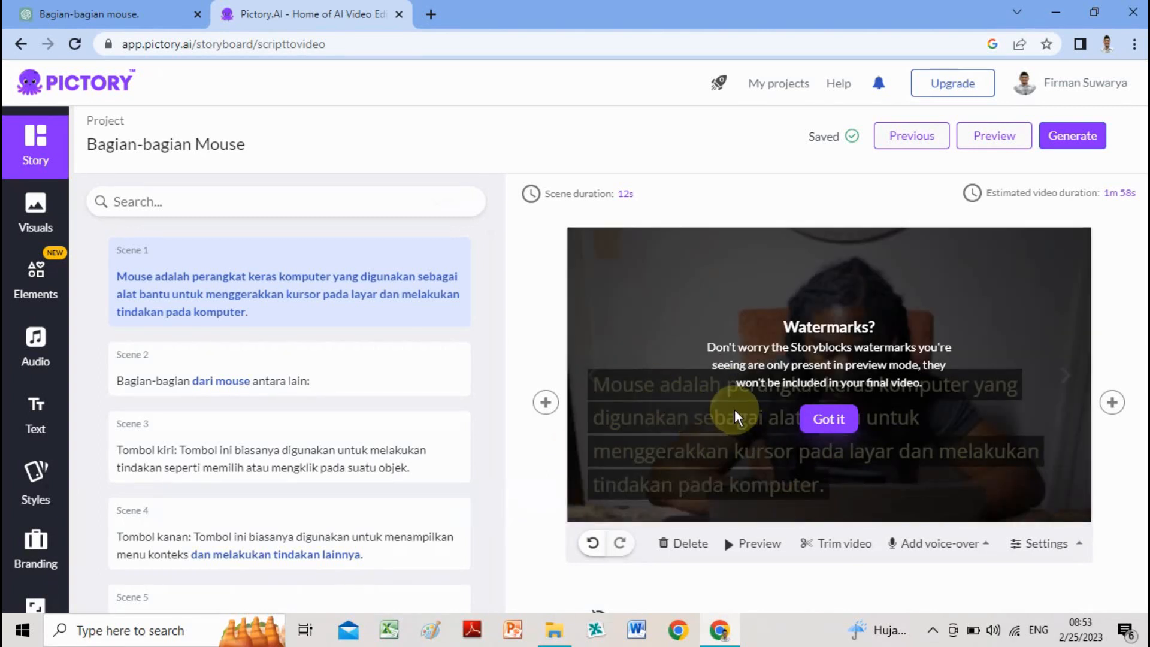
# Look over the storyboard, examining the scene texts, the visual and editing options of Scene 1 and the scene thumbnails.
pyautogui.scroll(-3, 734, 408)
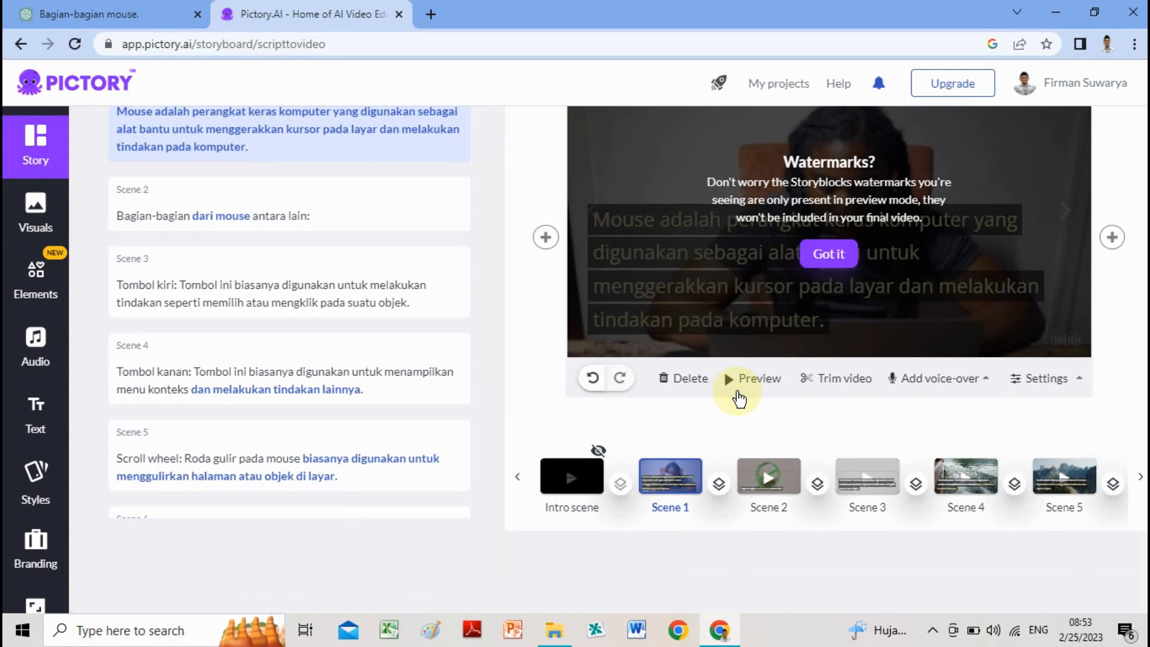
pyautogui.scroll(1, 731, 383)
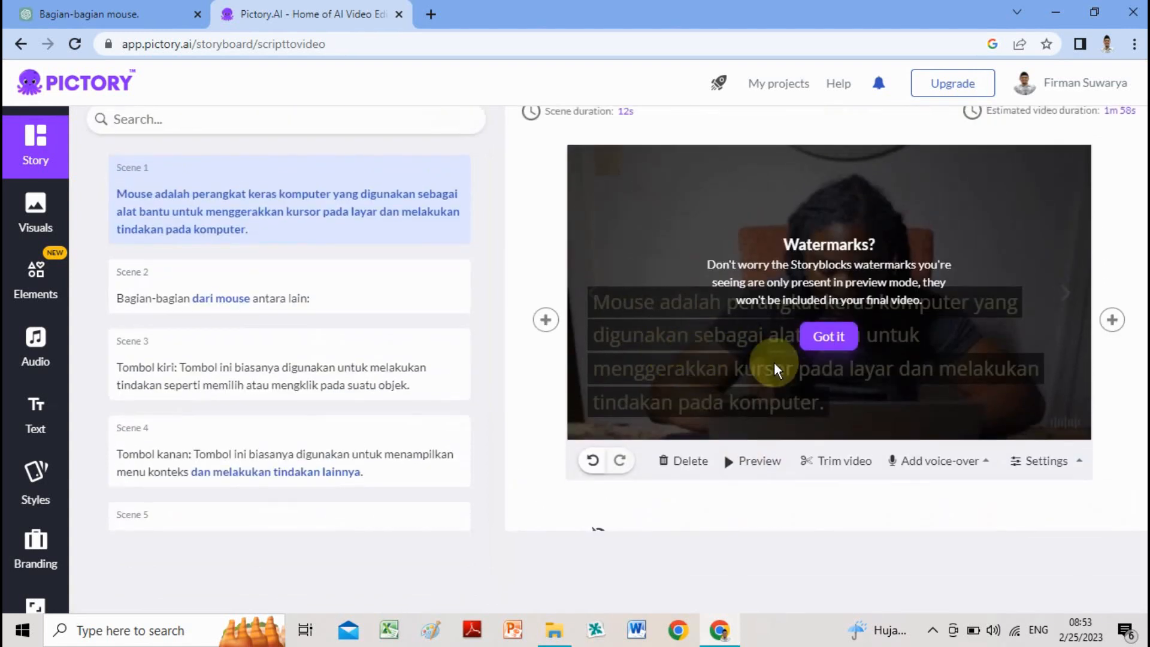
pyautogui.scroll(-1, 773, 362)
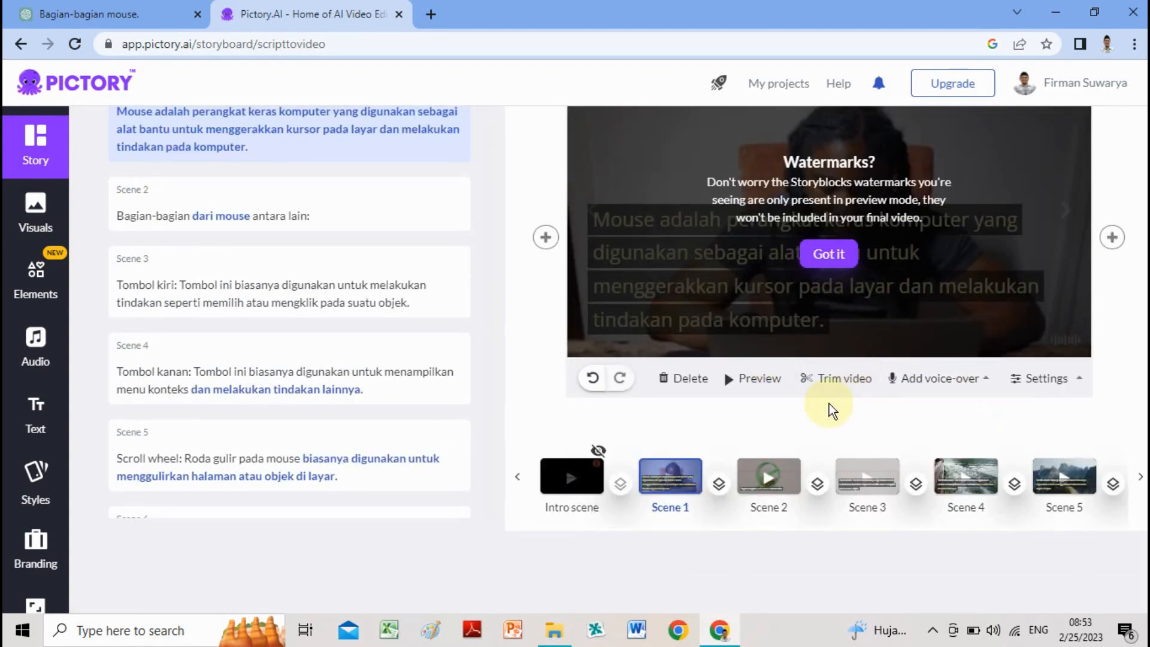
pyautogui.scroll(1, 803, 359)
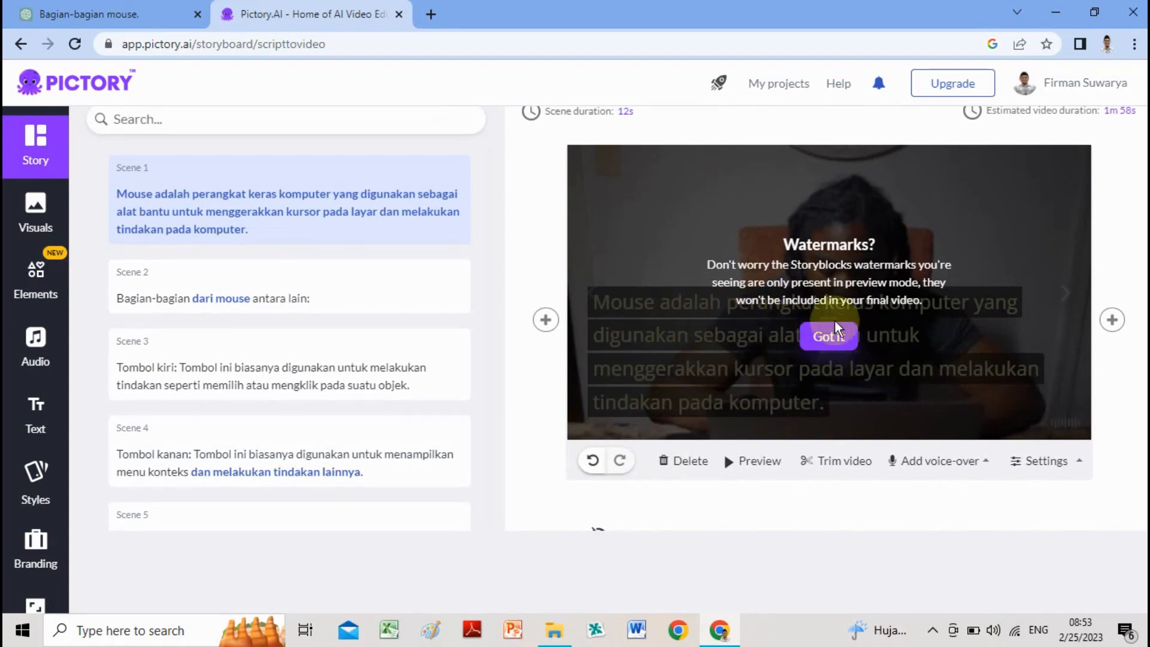
pyautogui.click(1039, 461)
pyautogui.scroll(-1, 987, 516)
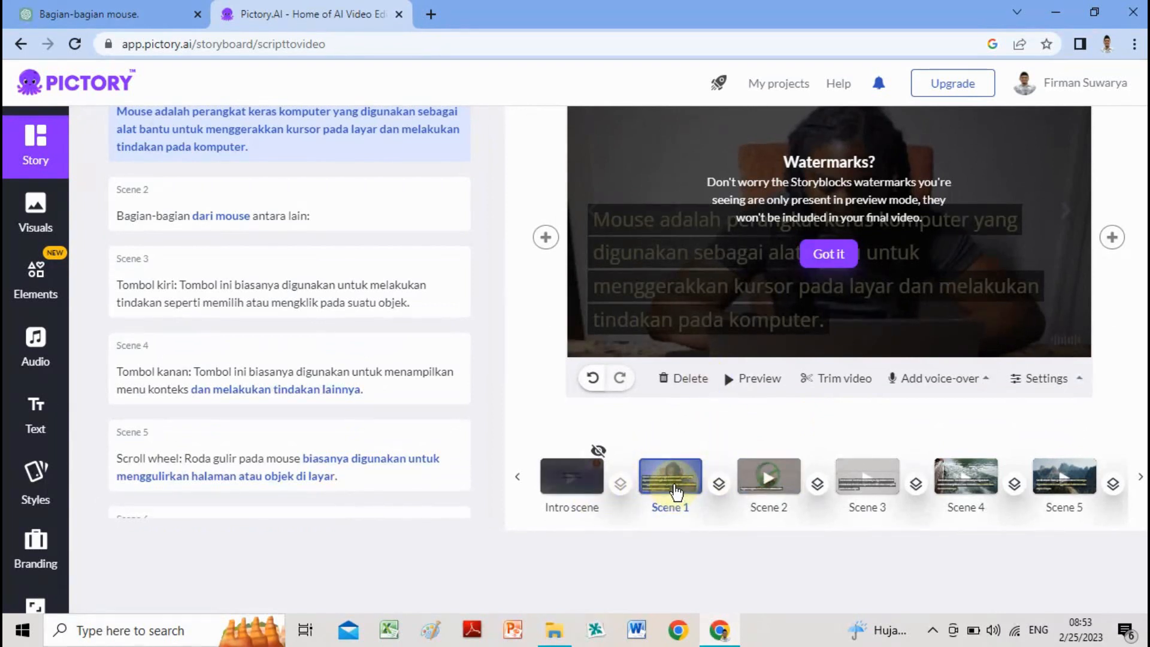
# Go through Scenes 2 to 5 and Scene 11 to check their visuals and captions, and return to the first scene thumbnails.
pyautogui.click(768, 482)
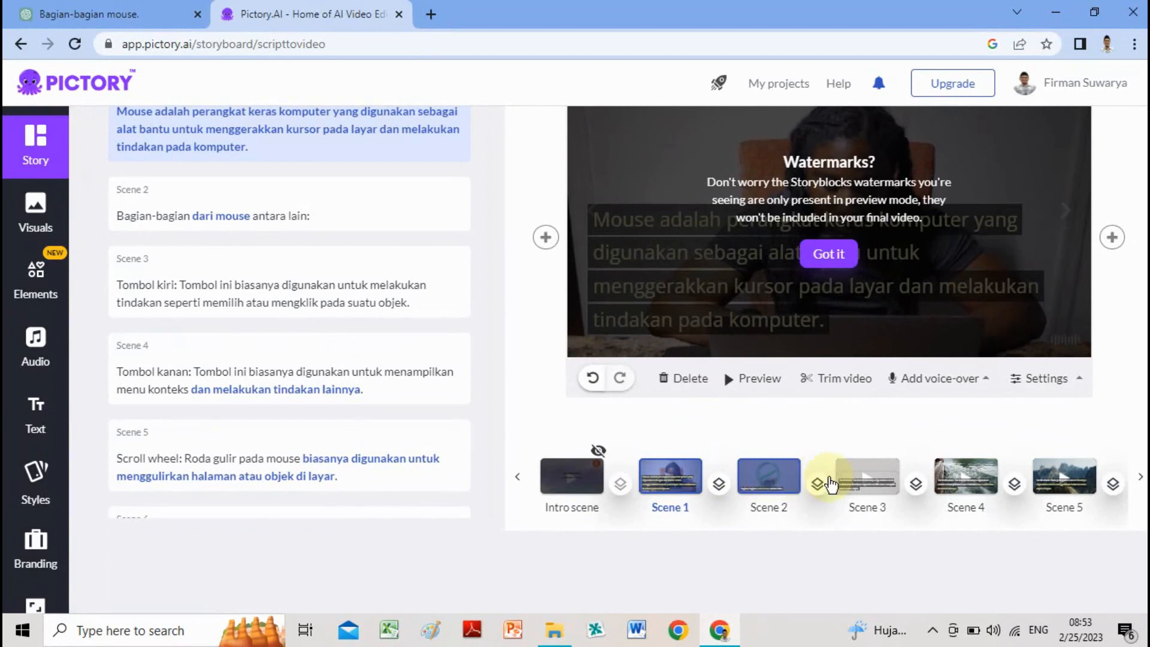
pyautogui.click(871, 482)
pyautogui.click(961, 479)
pyautogui.click(1065, 480)
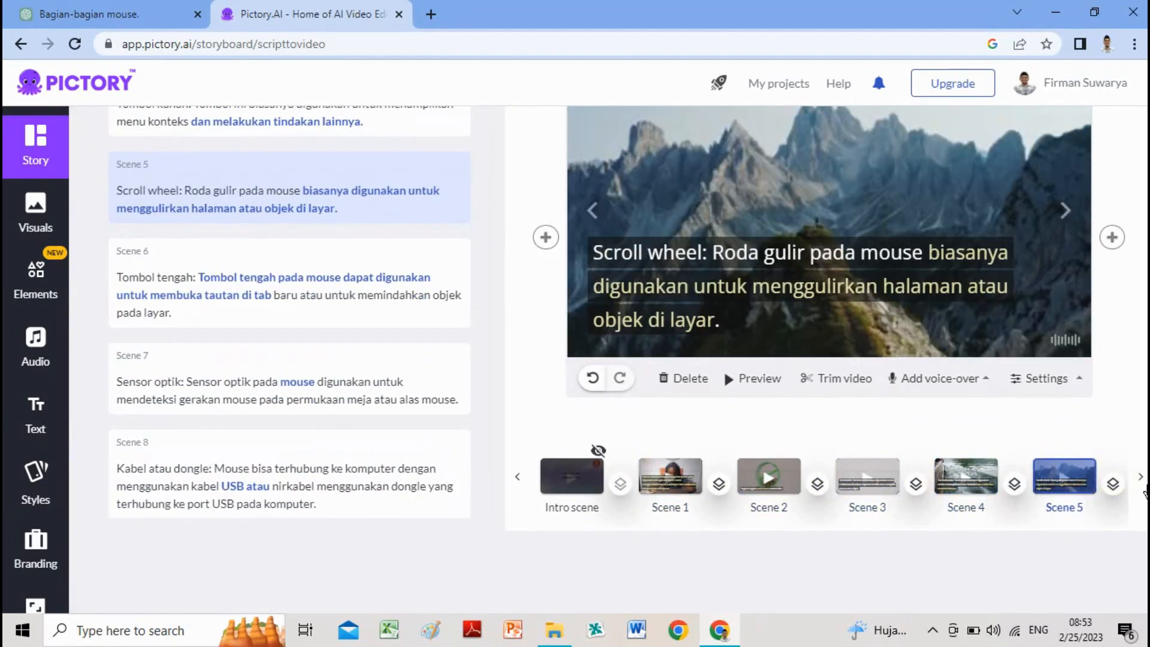
pyautogui.click(1142, 486)
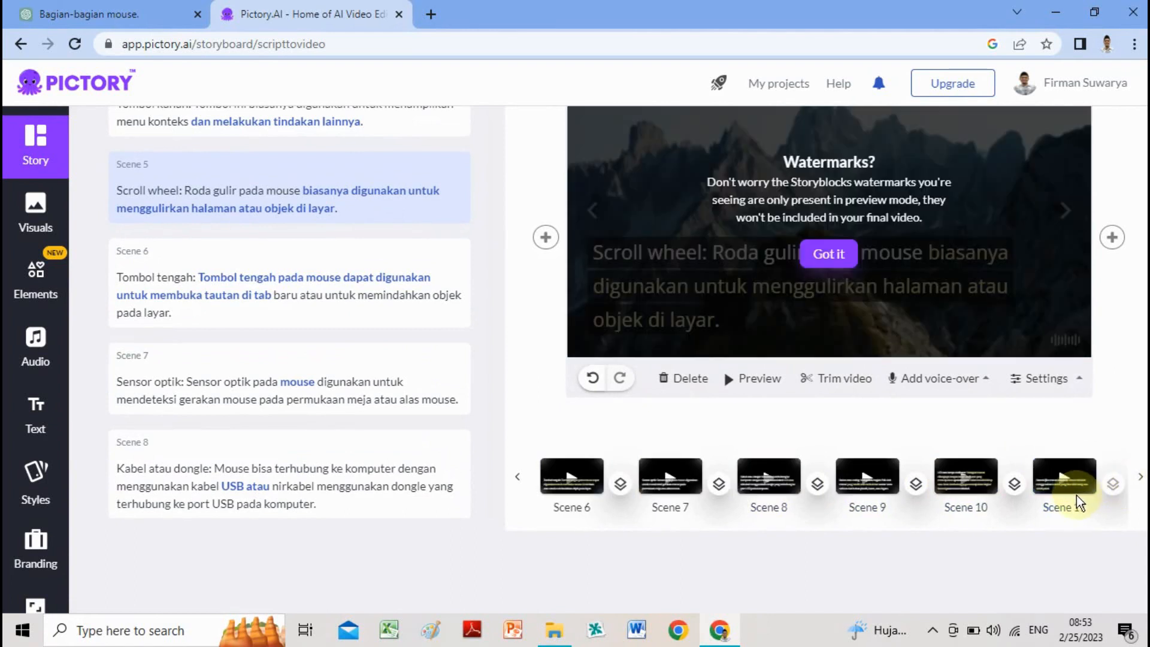
pyautogui.click(1072, 497)
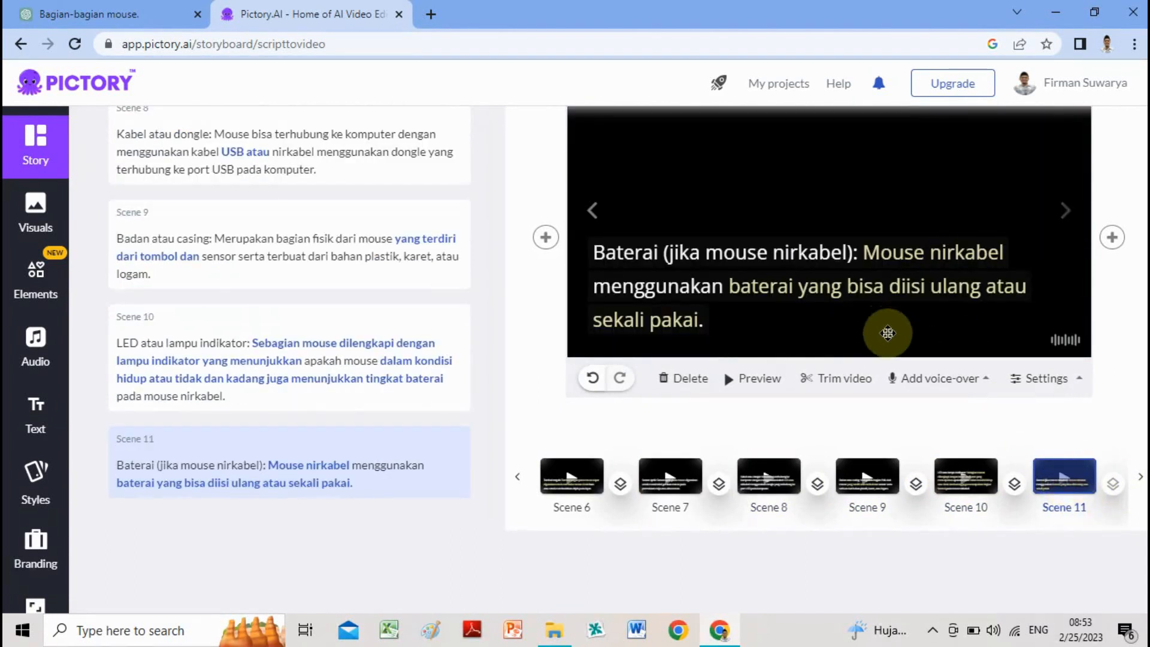
pyautogui.click(521, 479)
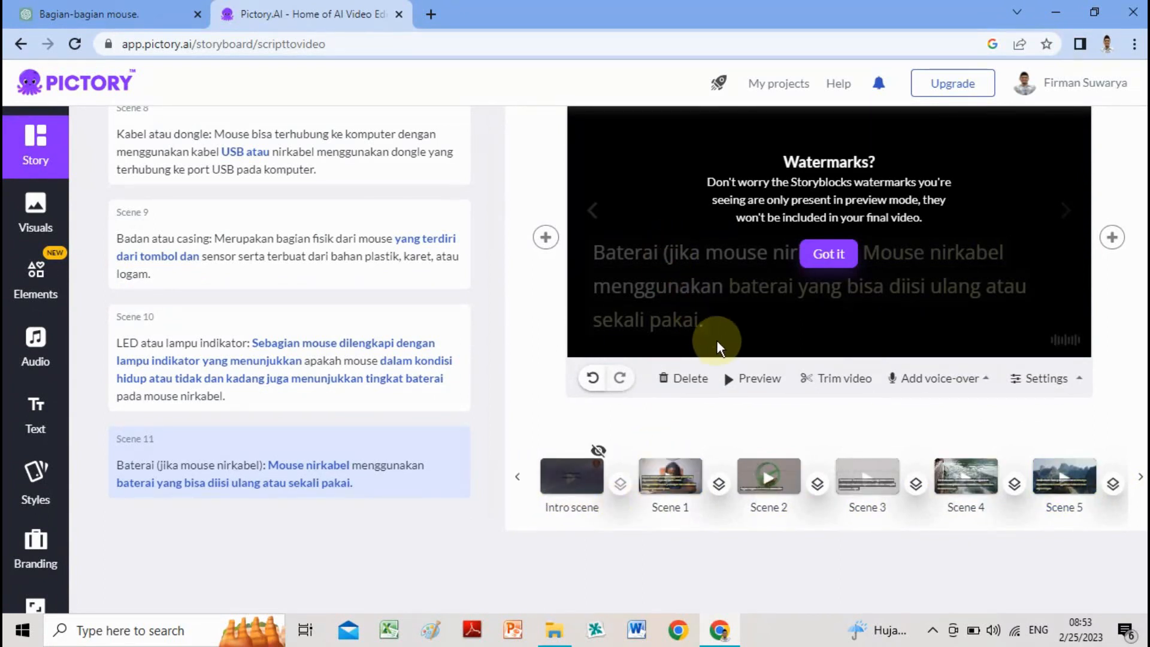
pyautogui.scroll(1, 716, 340)
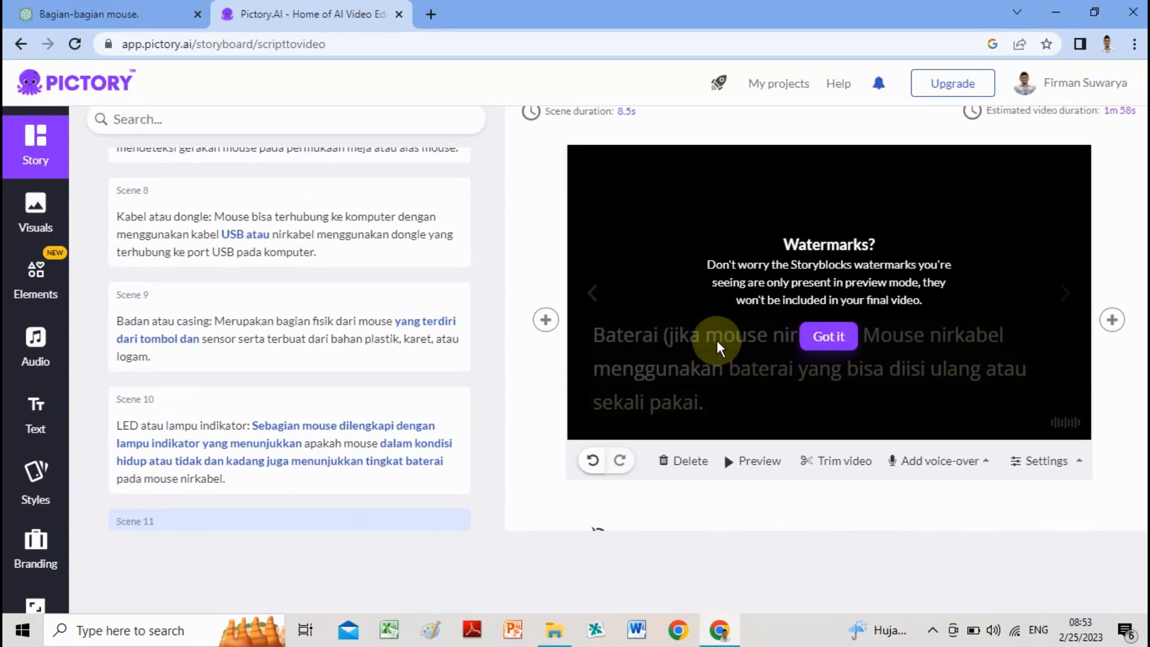
pyautogui.scroll(-1, 716, 340)
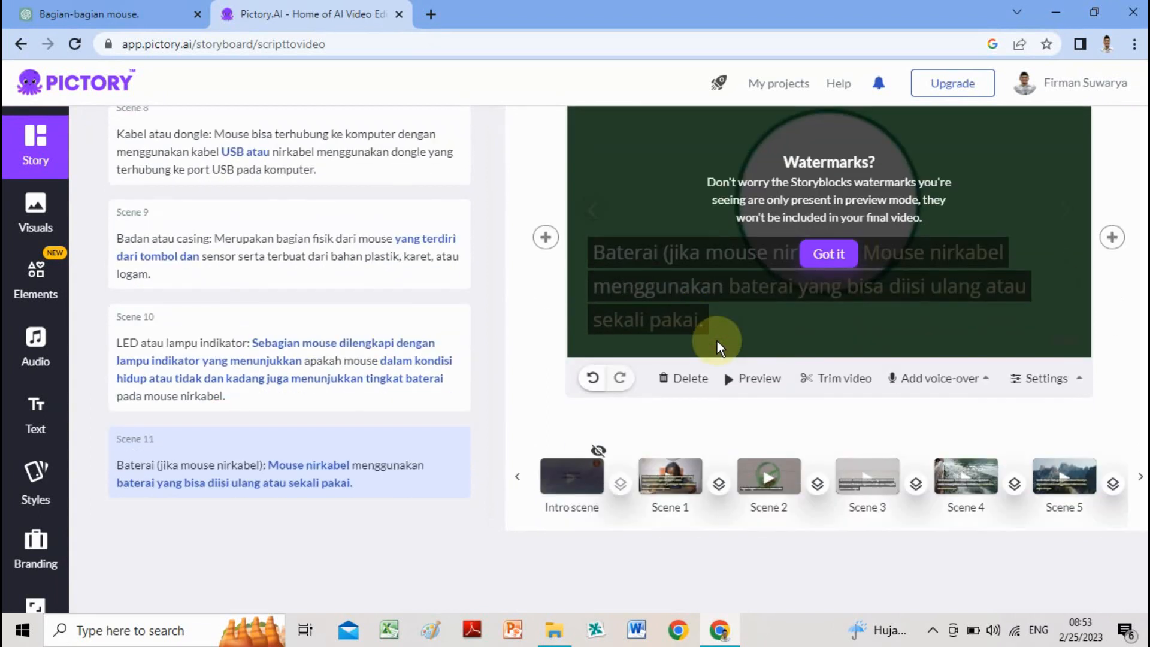
pyautogui.scroll(1, 711, 356)
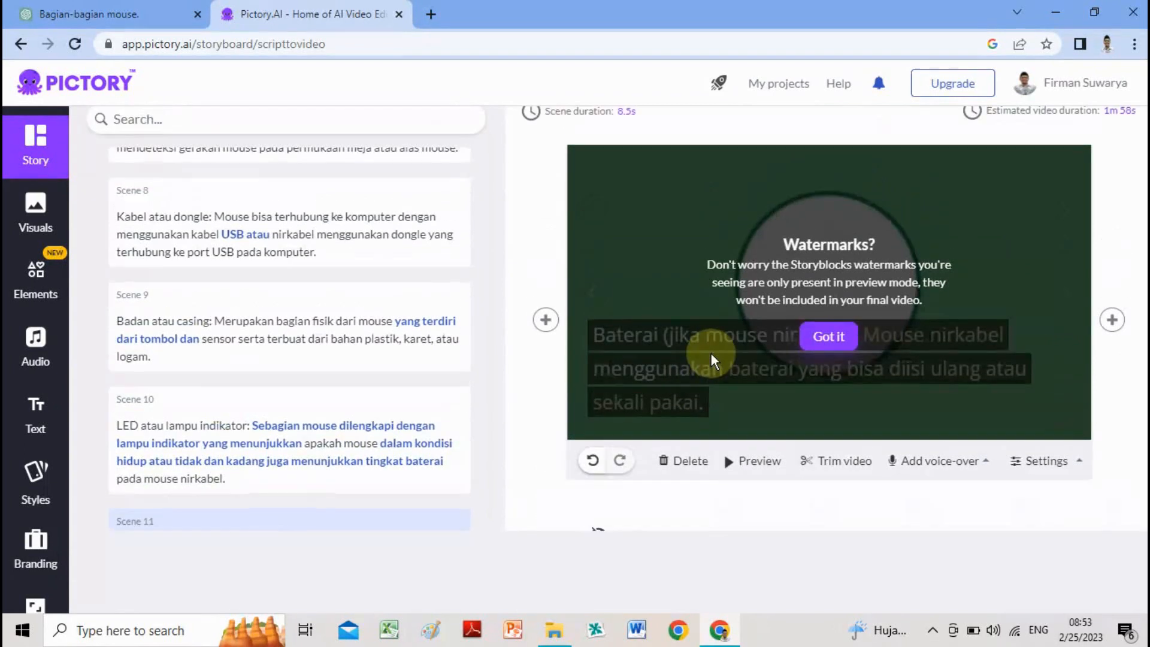
pyautogui.scroll(-1, 710, 350)
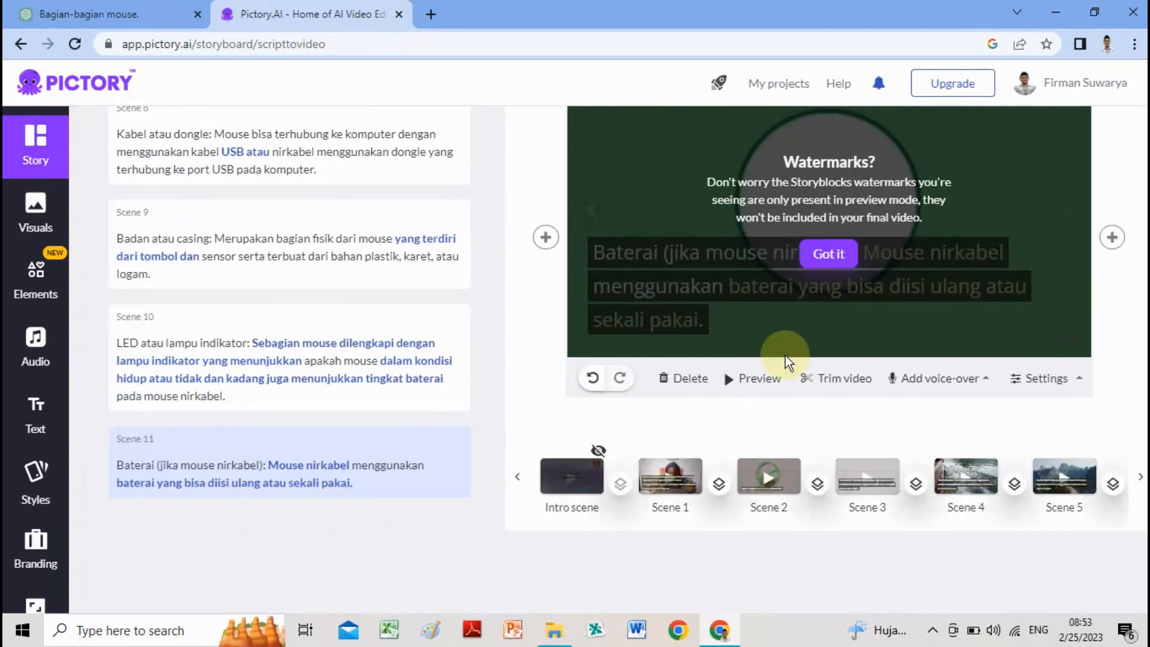
# Select Scene 1 in the storyboard and play its preview.
pyautogui.click(670, 475)
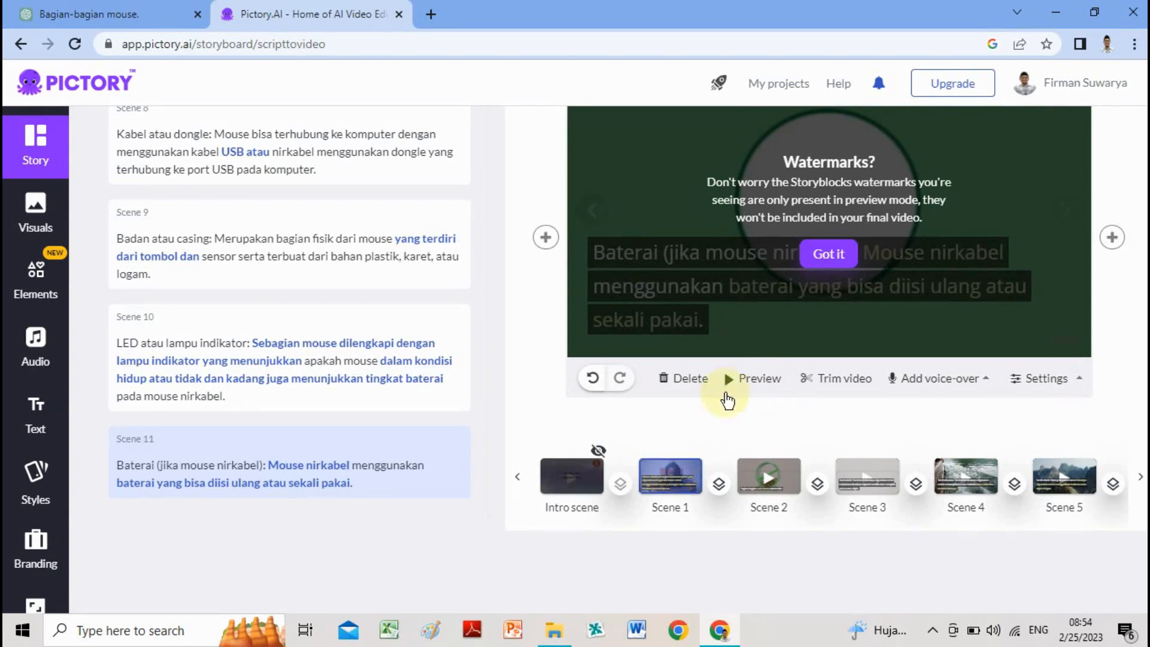
pyautogui.click(731, 377)
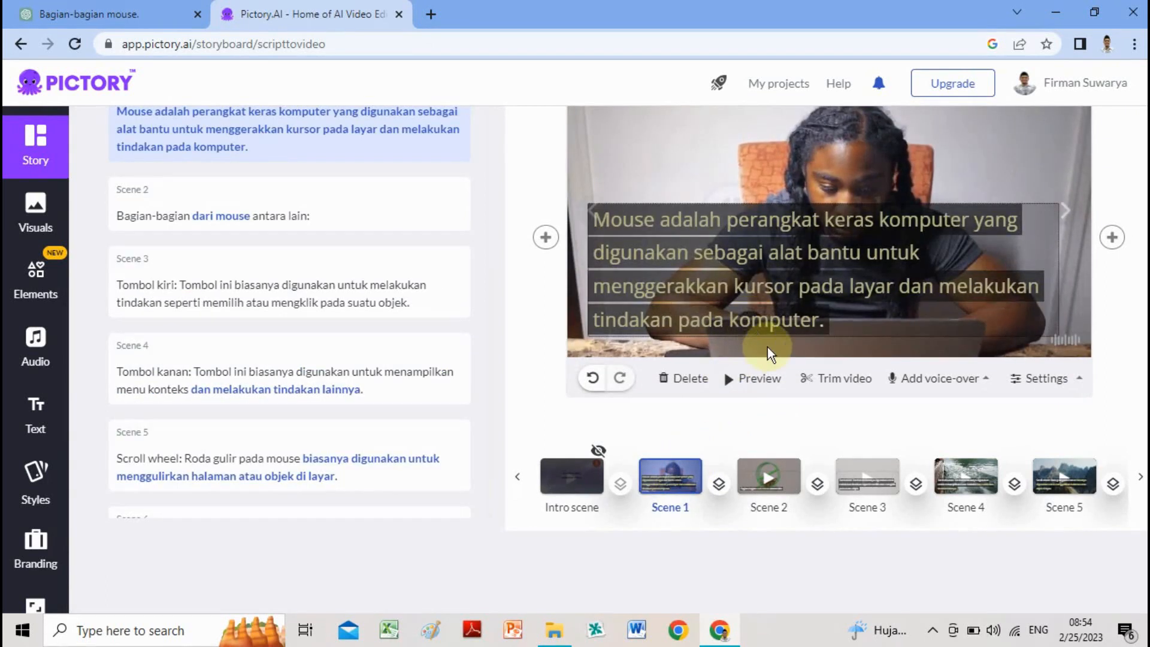
pyautogui.scroll(1, 777, 287)
pyautogui.scroll(-1, 785, 305)
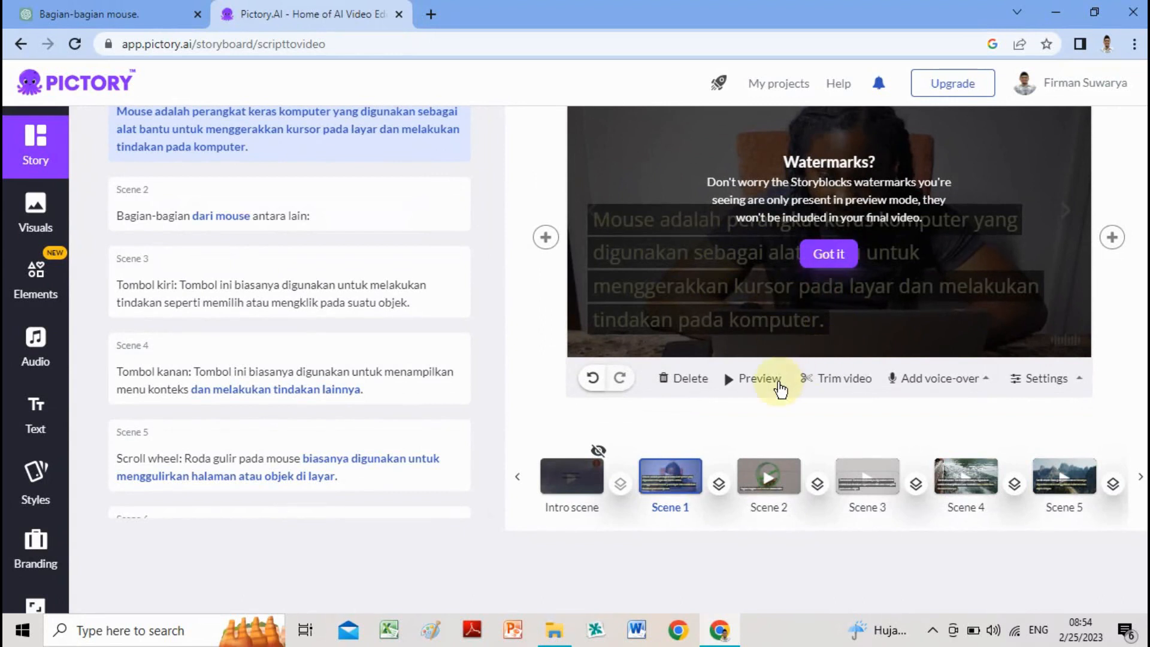
pyautogui.click(739, 383)
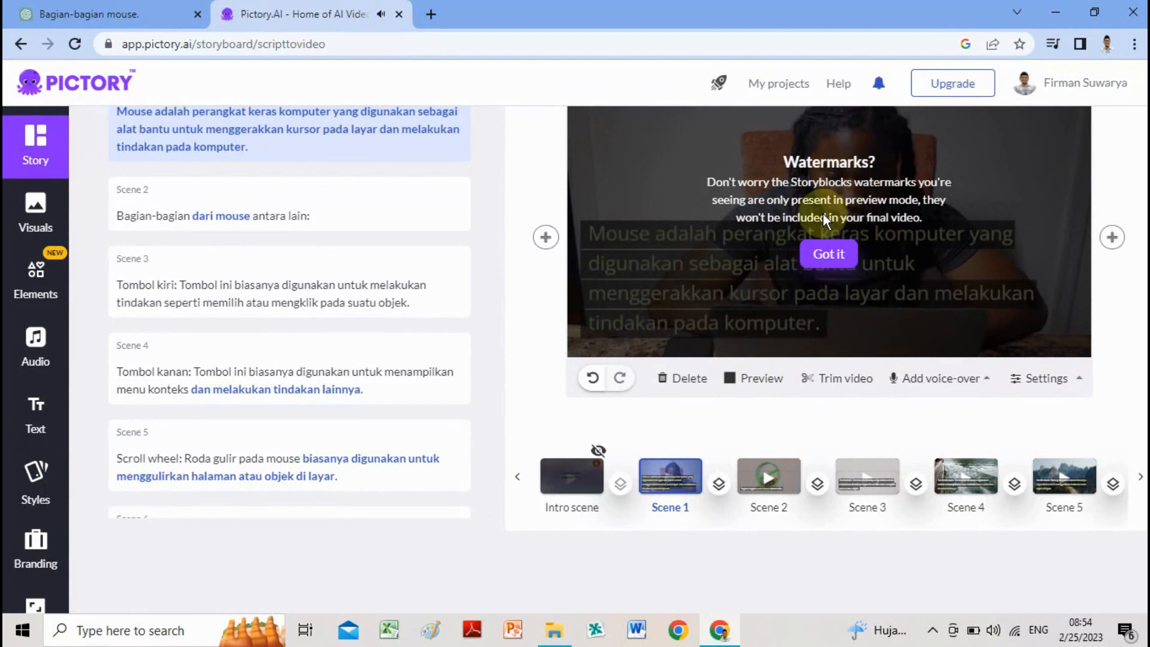
# Play the preview of Scene 2 and compare its visual with the one in Scene 1.
pyautogui.click(778, 481)
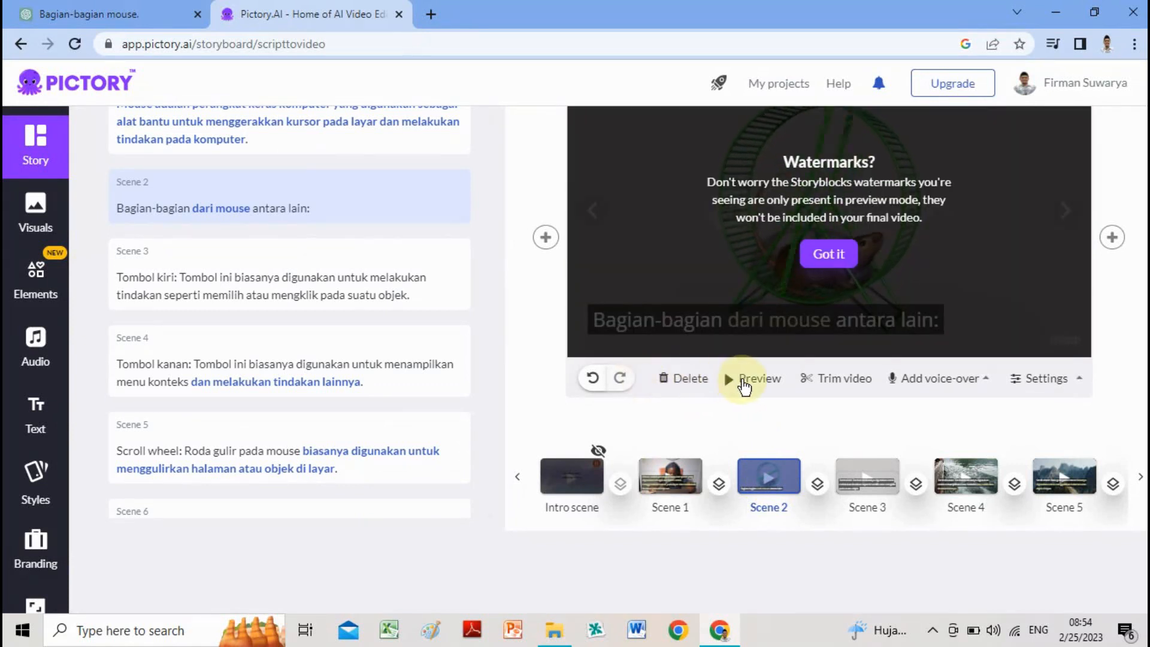
pyautogui.click(762, 394)
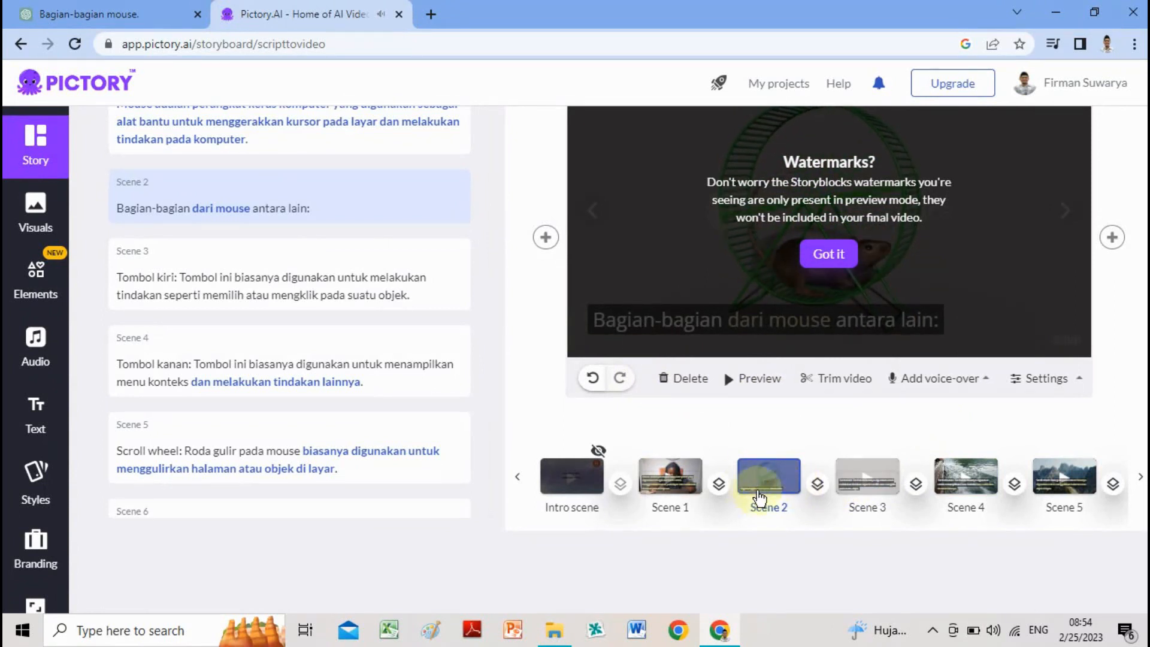
pyautogui.click(683, 486)
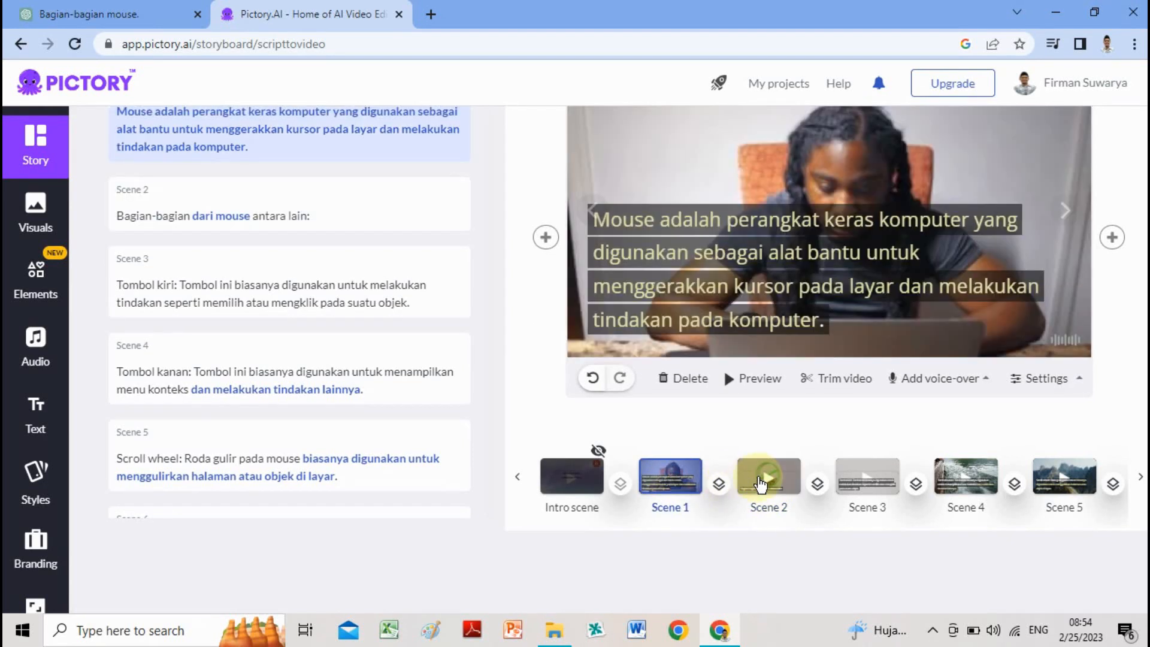
pyautogui.click(759, 479)
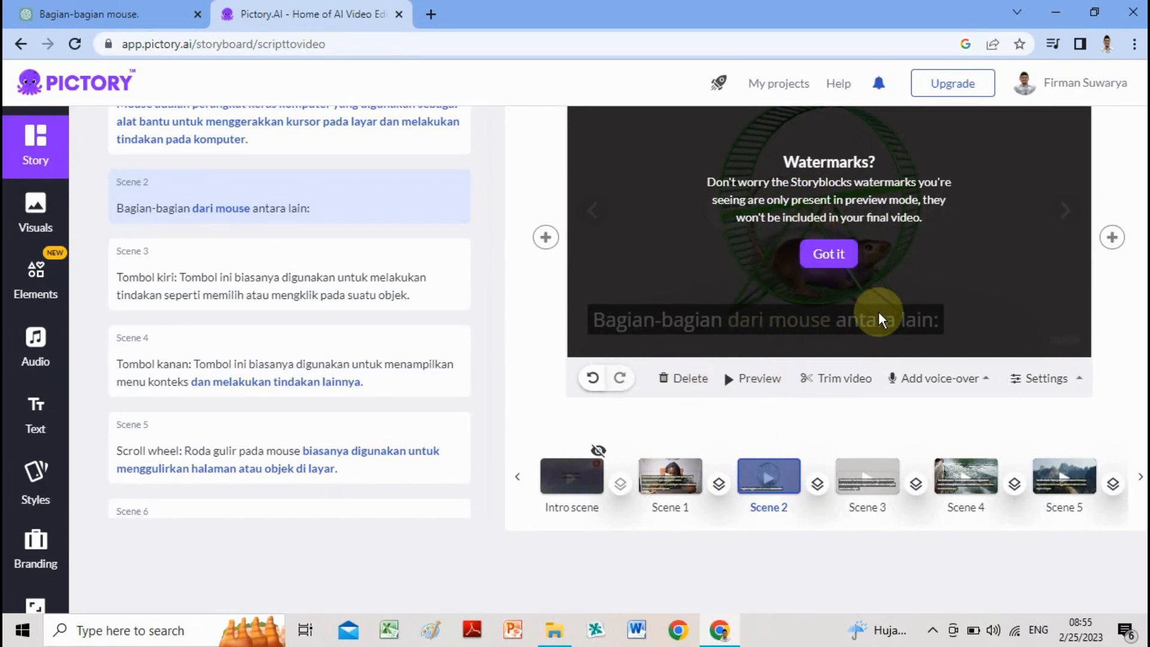
# Search the visuals library for "mouse komputer" to find a new visual for Scene 2.
pyautogui.click(773, 483)
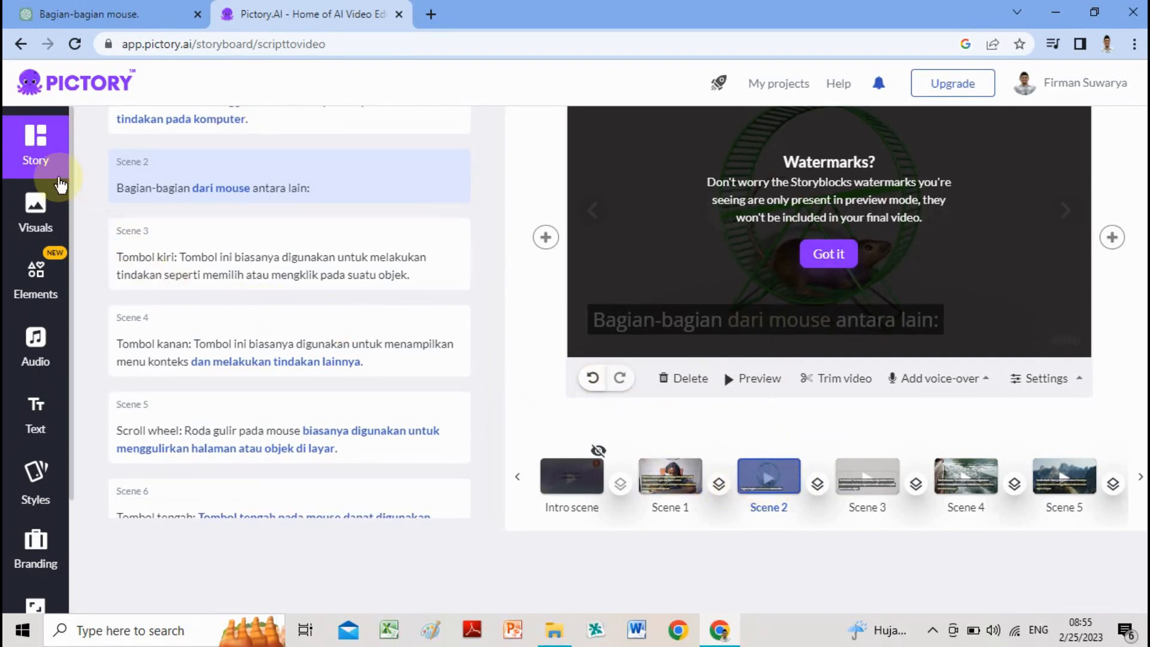
pyautogui.click(37, 228)
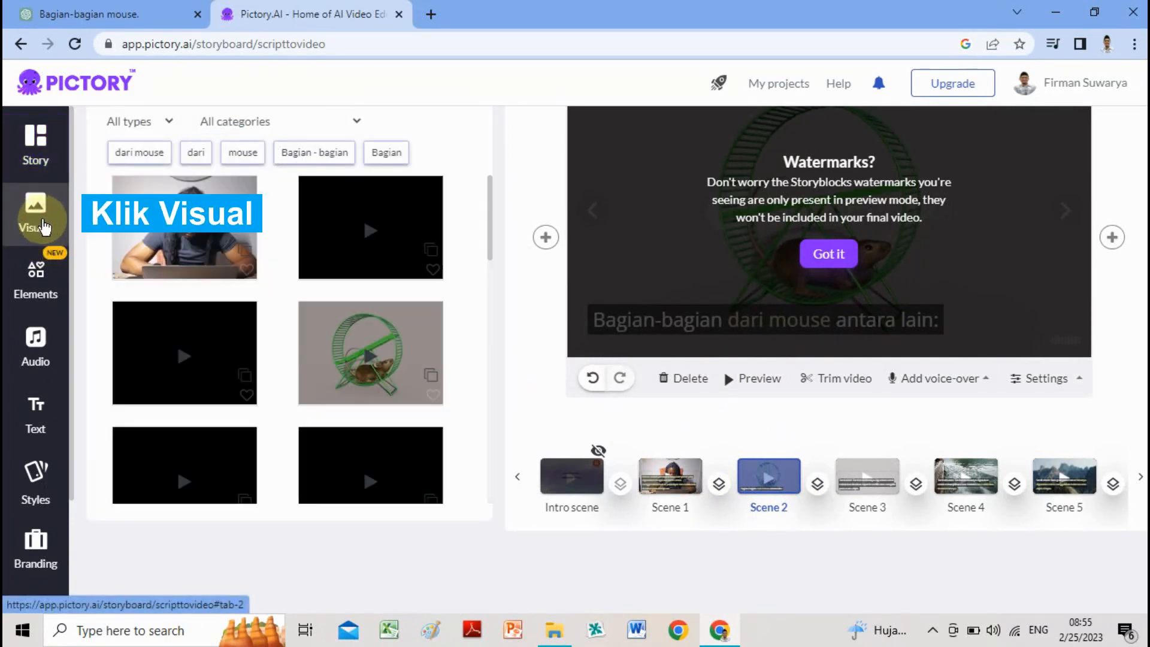
pyautogui.scroll(-2, 353, 321)
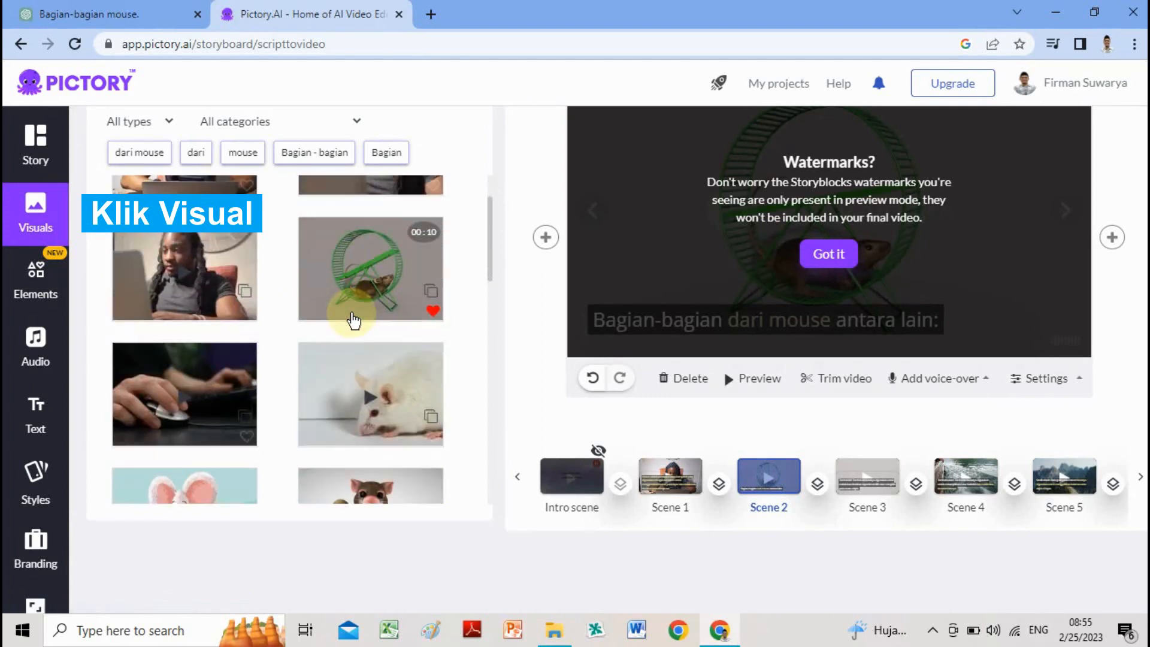
pyautogui.scroll(4, 352, 321)
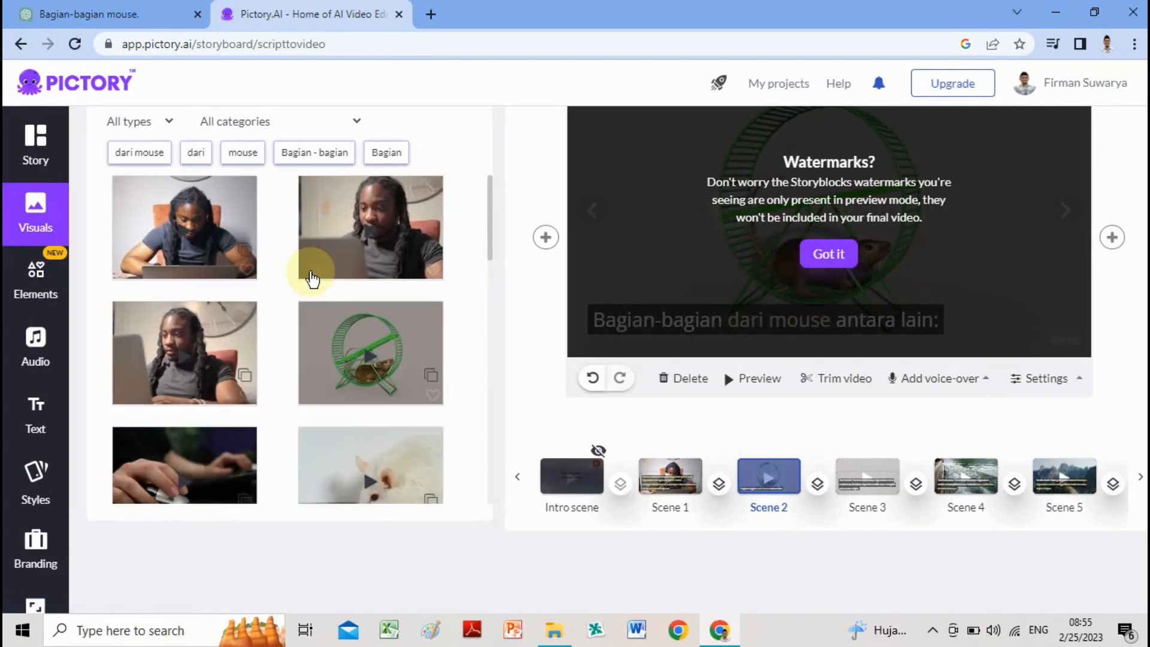
pyautogui.scroll(2, 297, 222)
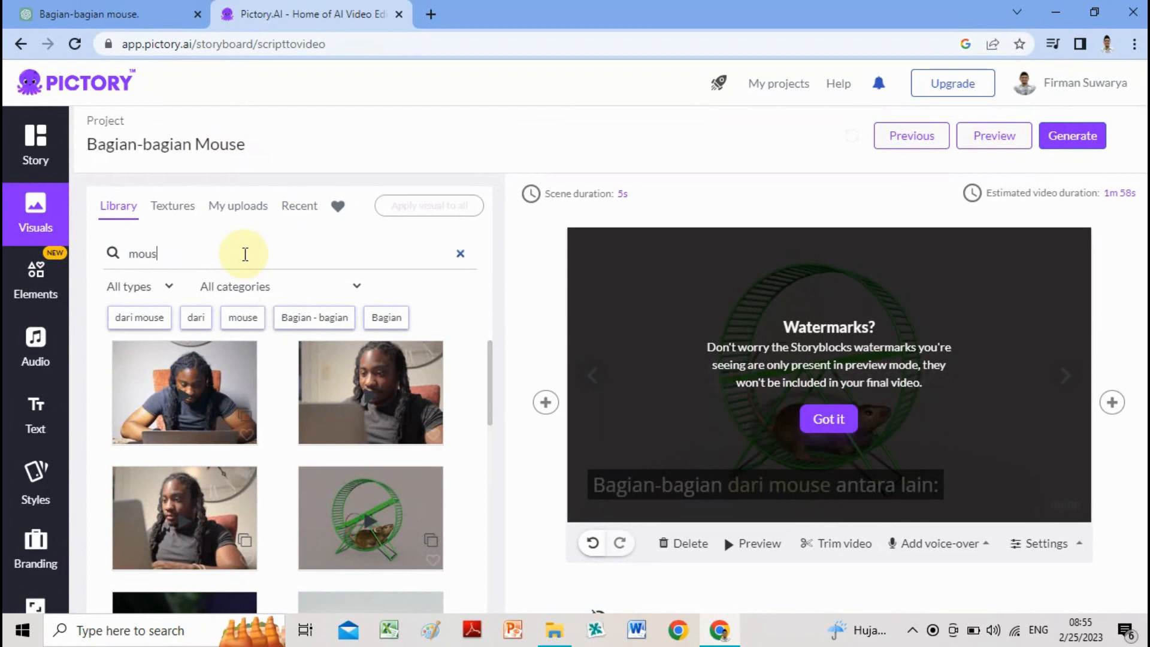
pyautogui.write('komputer')
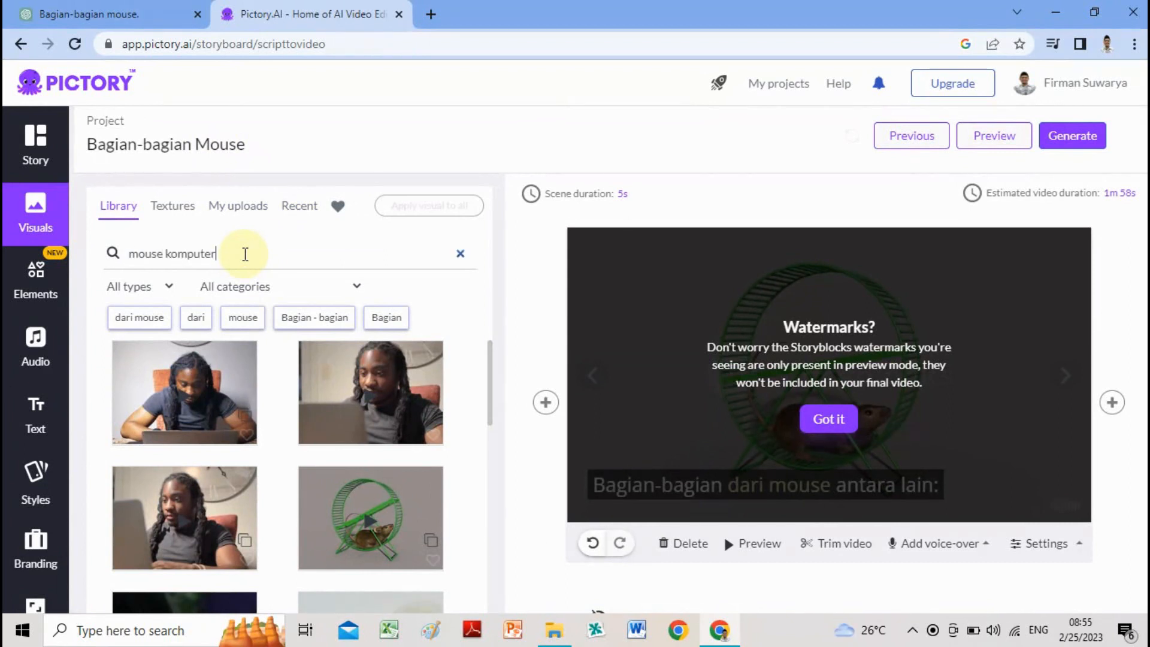
pyautogui.press('Return')
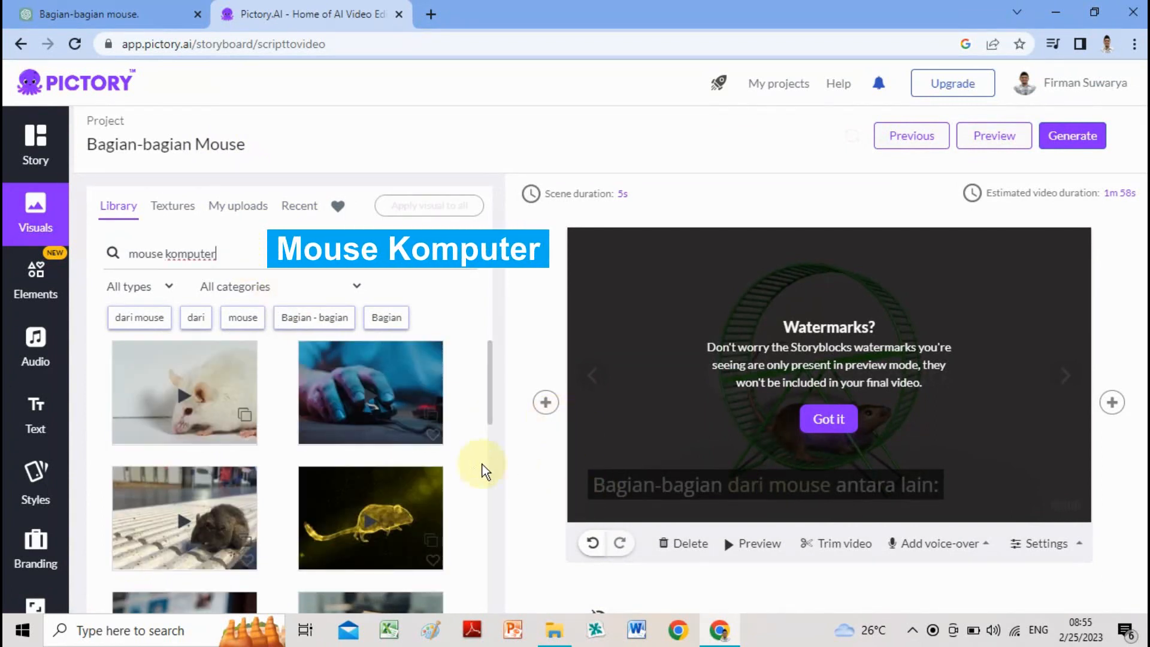
# Replace Scene 2's visual with the 5-second library clip of a hand on a black mouse beside a keyboard.
pyautogui.scroll(-3, 427, 458)
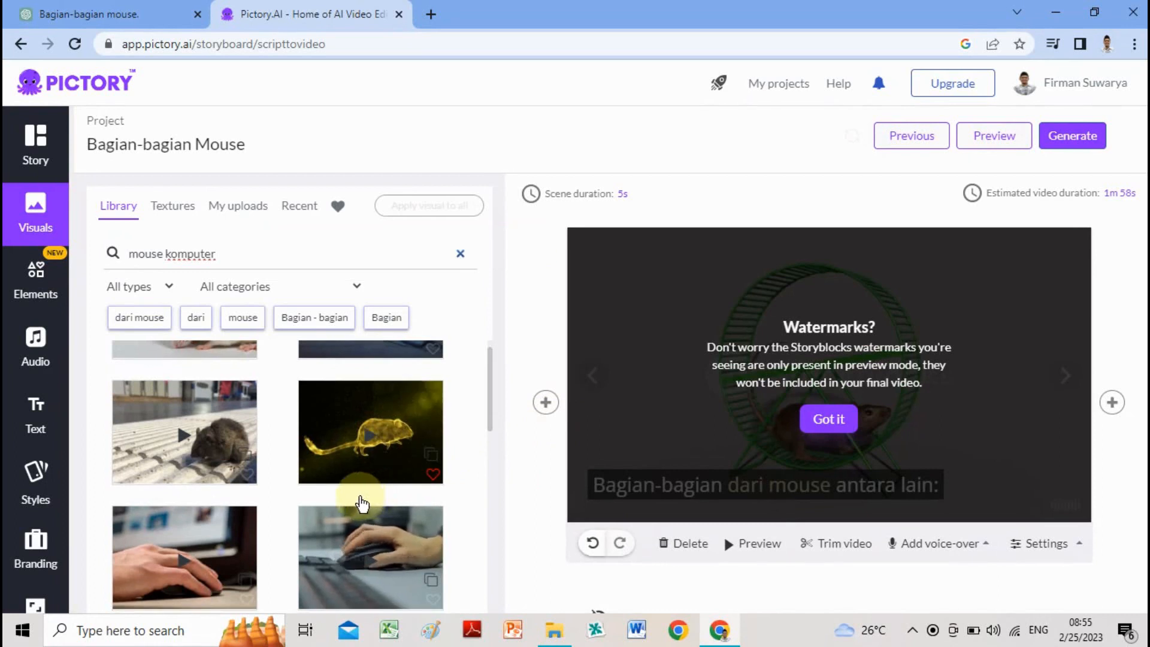
pyautogui.scroll(-1, 359, 506)
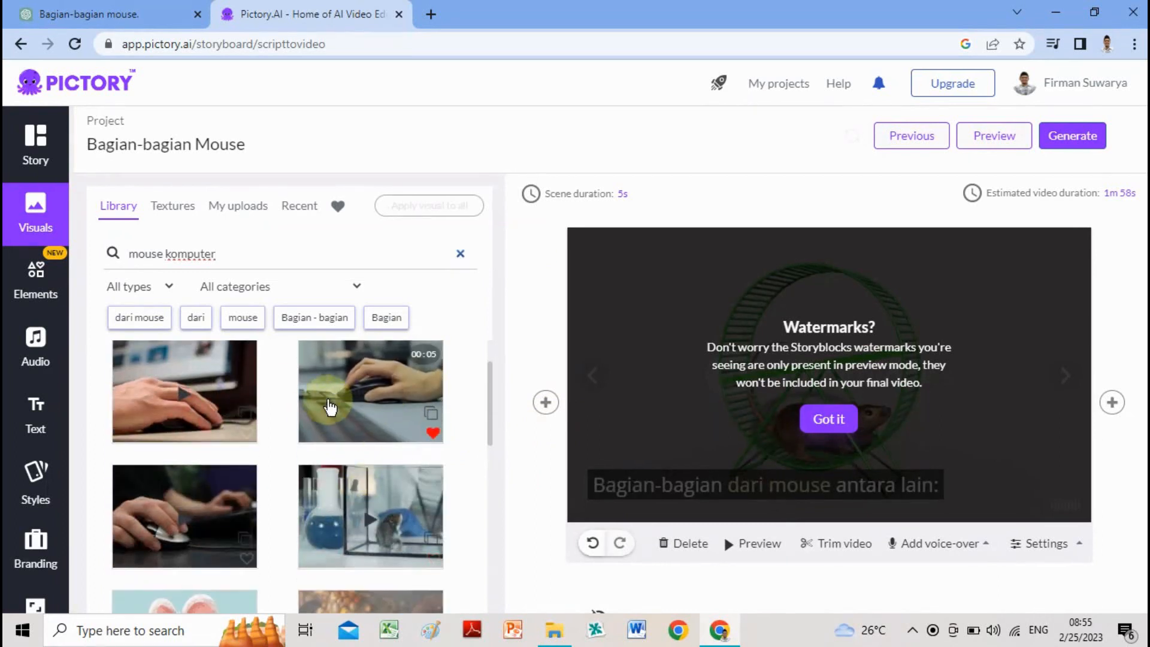
pyautogui.scroll(-4, 328, 437)
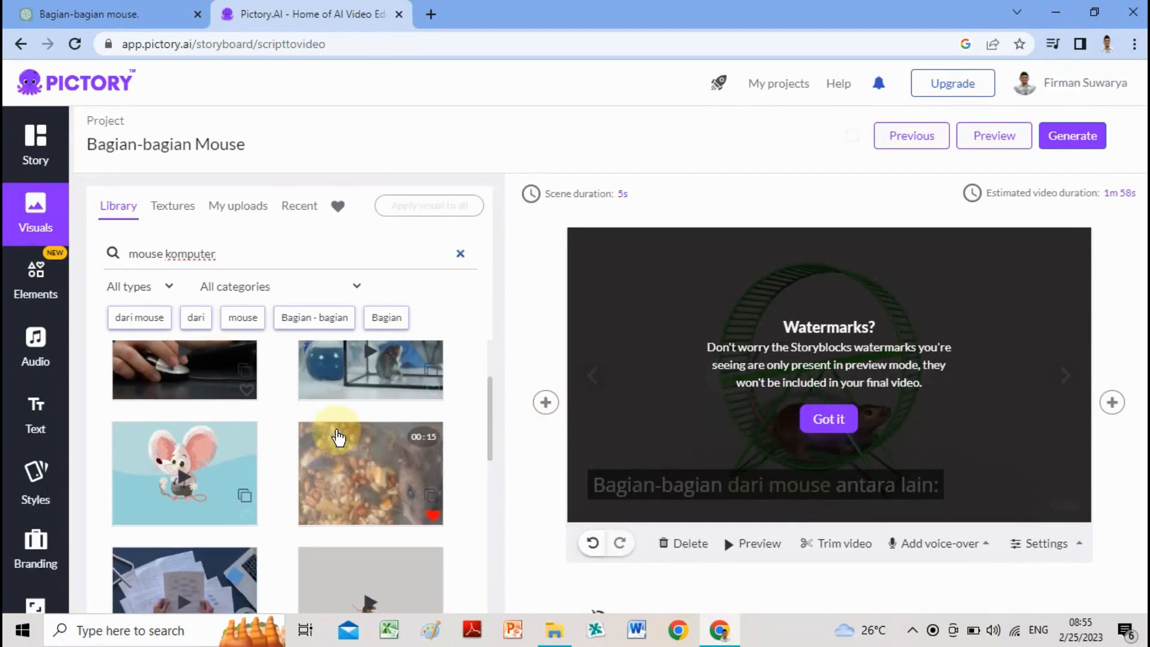
pyautogui.scroll(-3, 337, 437)
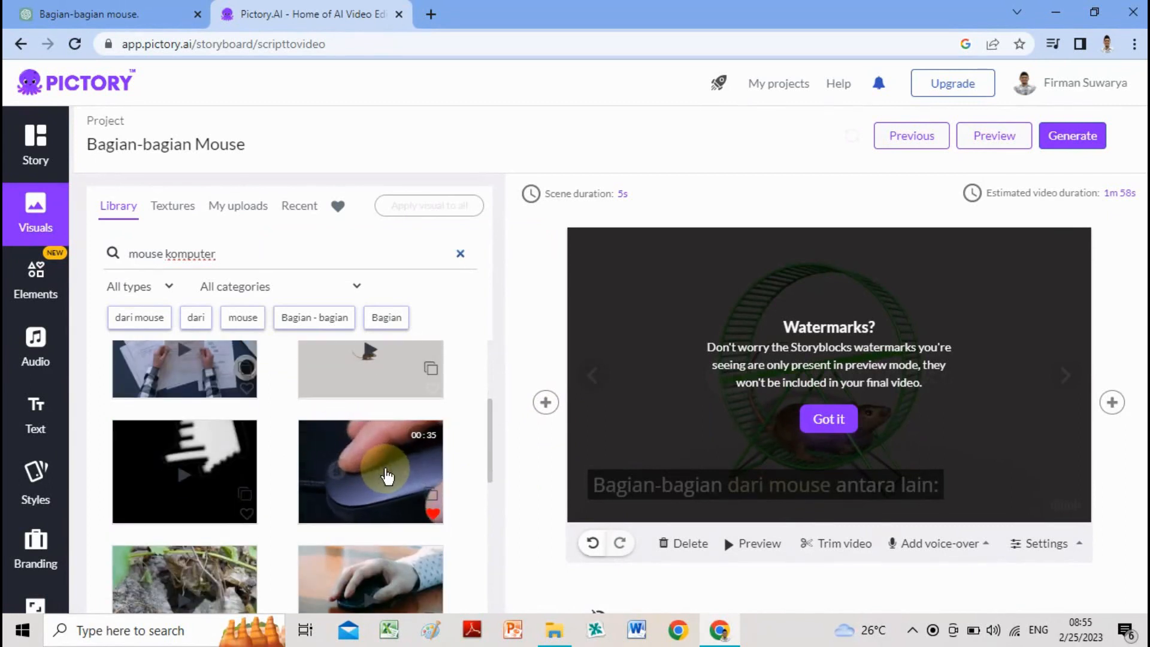
pyautogui.scroll(3, 383, 479)
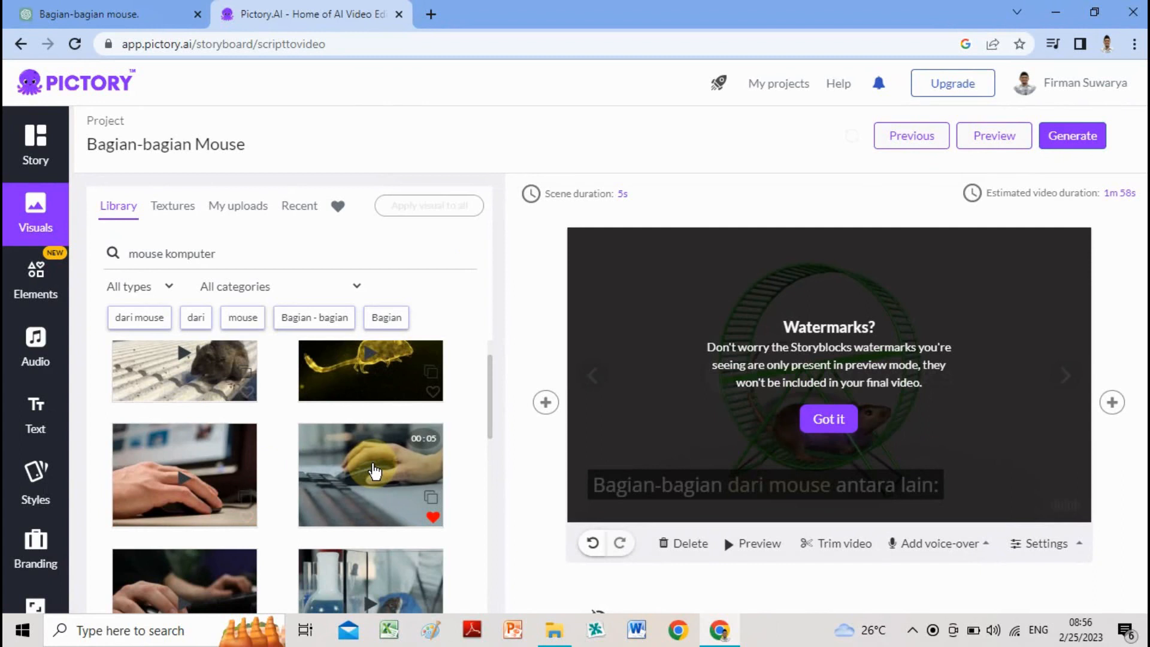
pyautogui.click(375, 472)
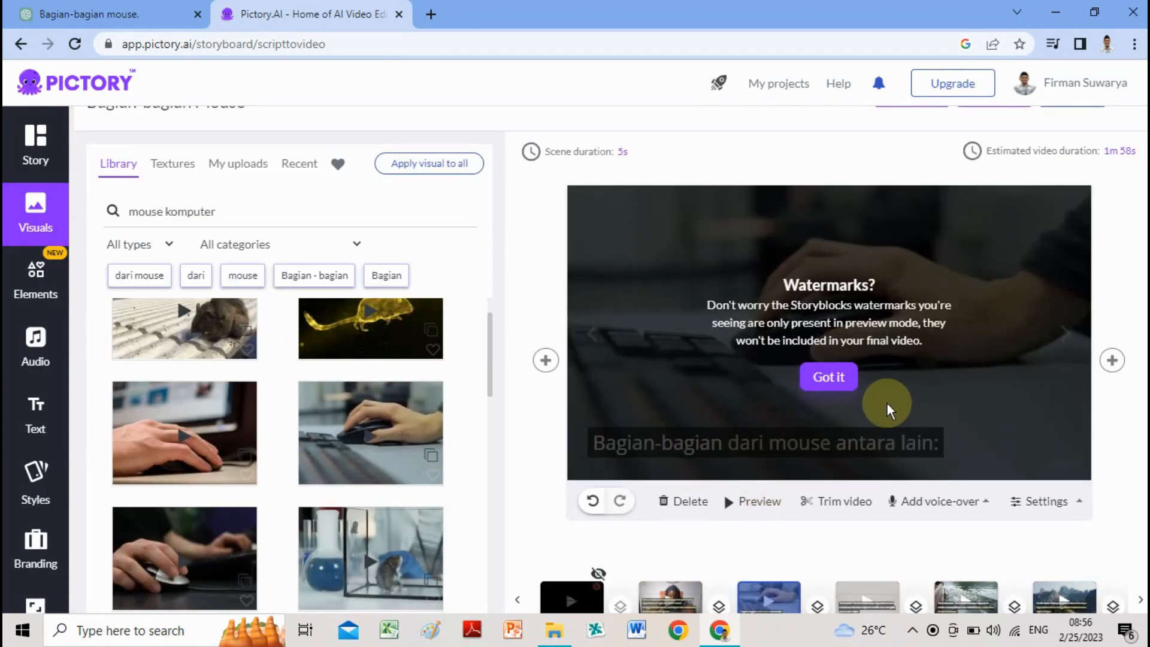
# Check the new visual of Scene 2 against Scene 3's visual and select Scene 3.
pyautogui.scroll(1, 887, 402)
pyautogui.scroll(-2, 873, 408)
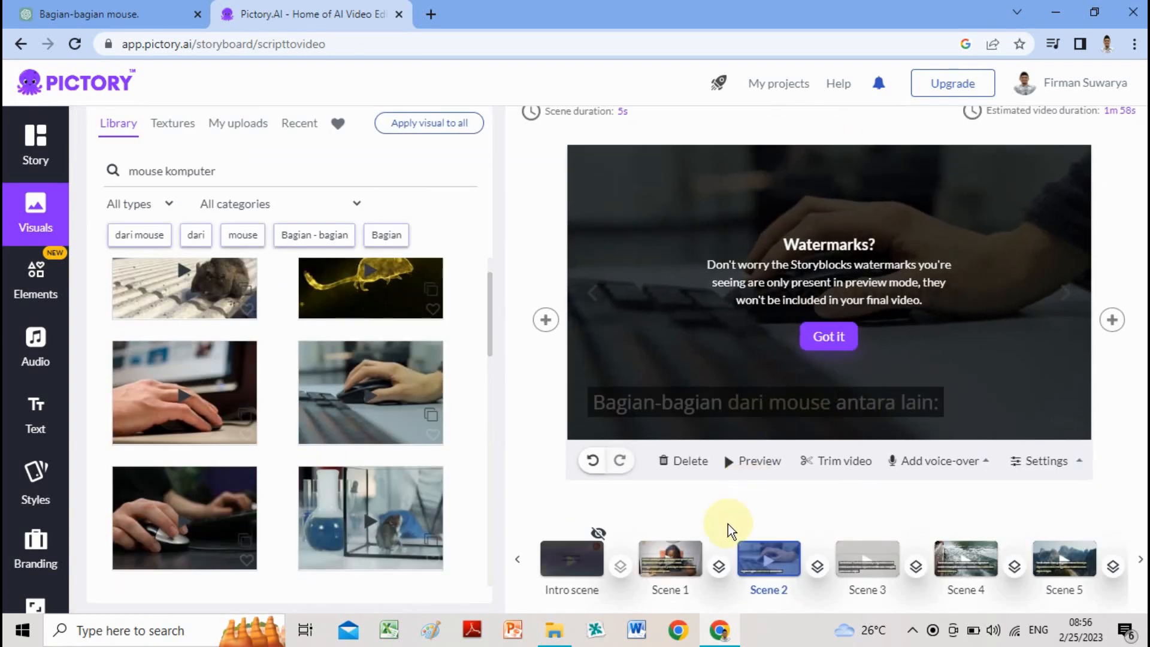
pyautogui.scroll(-2, 682, 518)
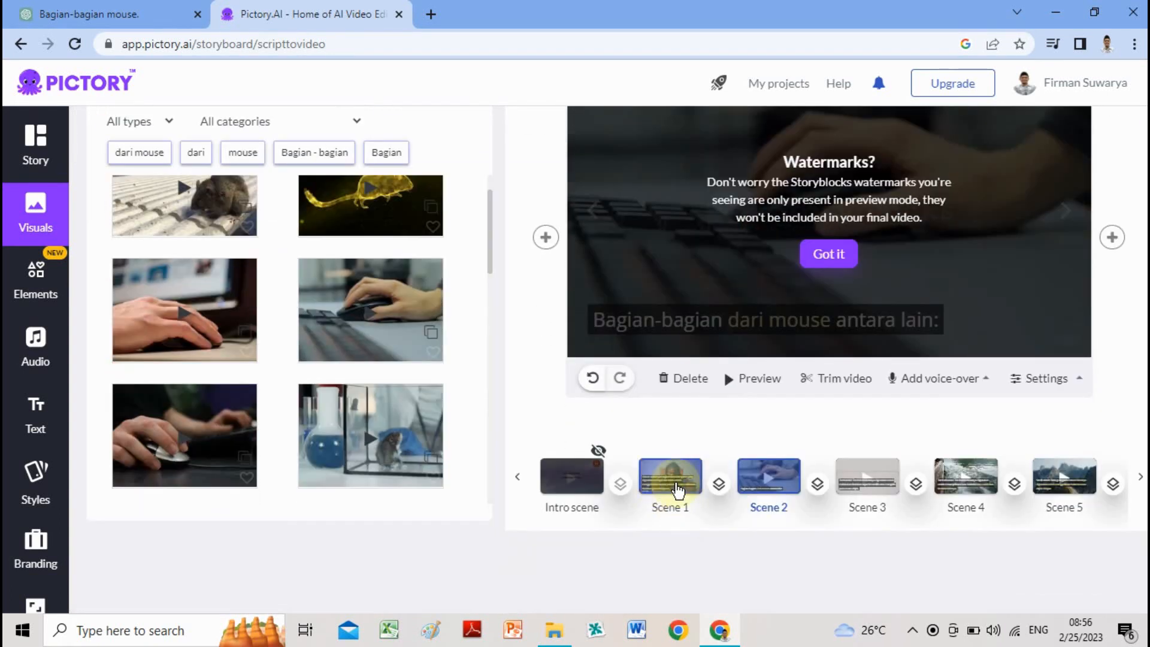
pyautogui.click(861, 481)
pyautogui.scroll(3, 856, 481)
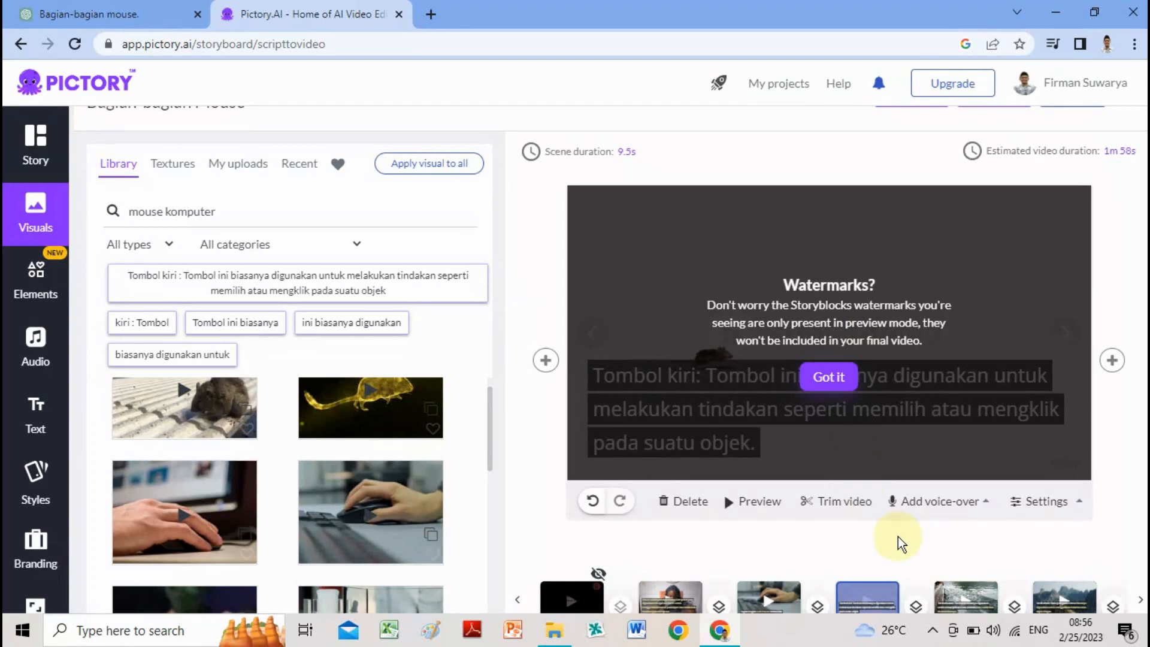
pyautogui.scroll(-1, 897, 537)
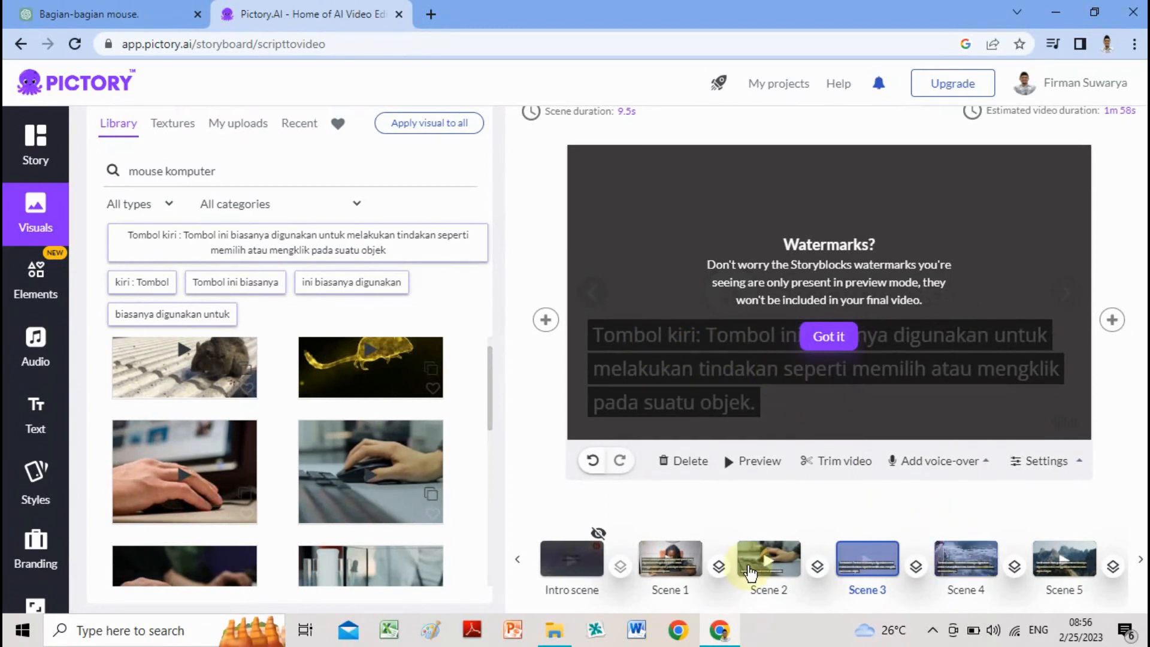
pyautogui.click(752, 568)
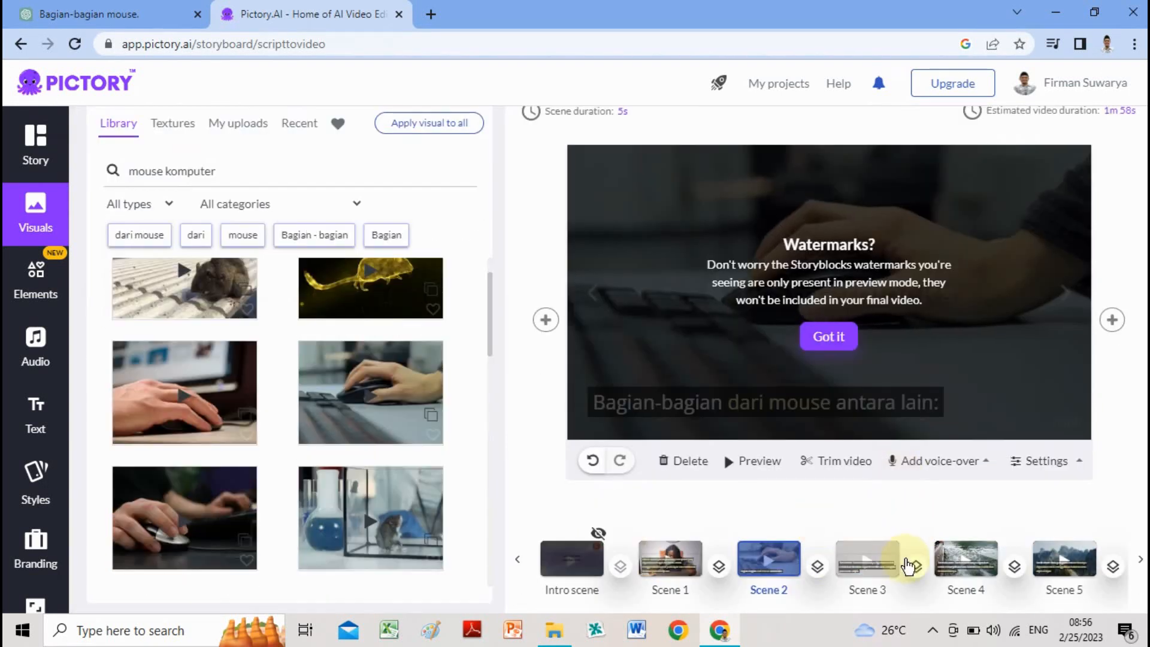
pyautogui.click(874, 561)
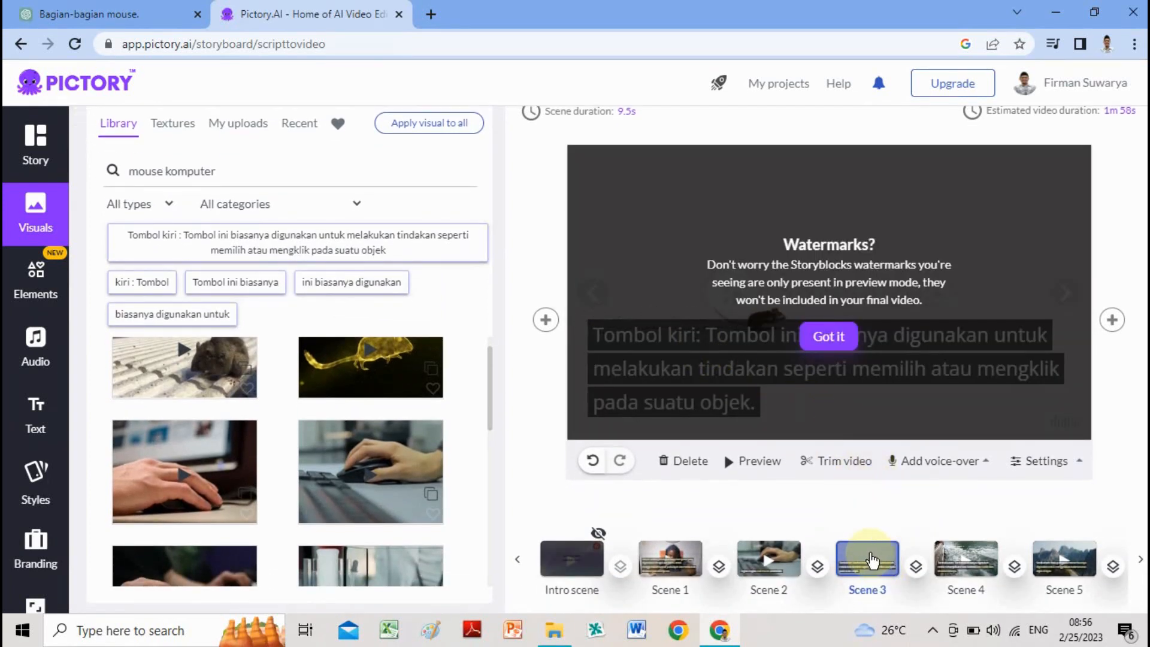
# Search the visuals library for "mouse komputer left" for Scene 3 and look over the offered clips.
pyautogui.click(234, 173)
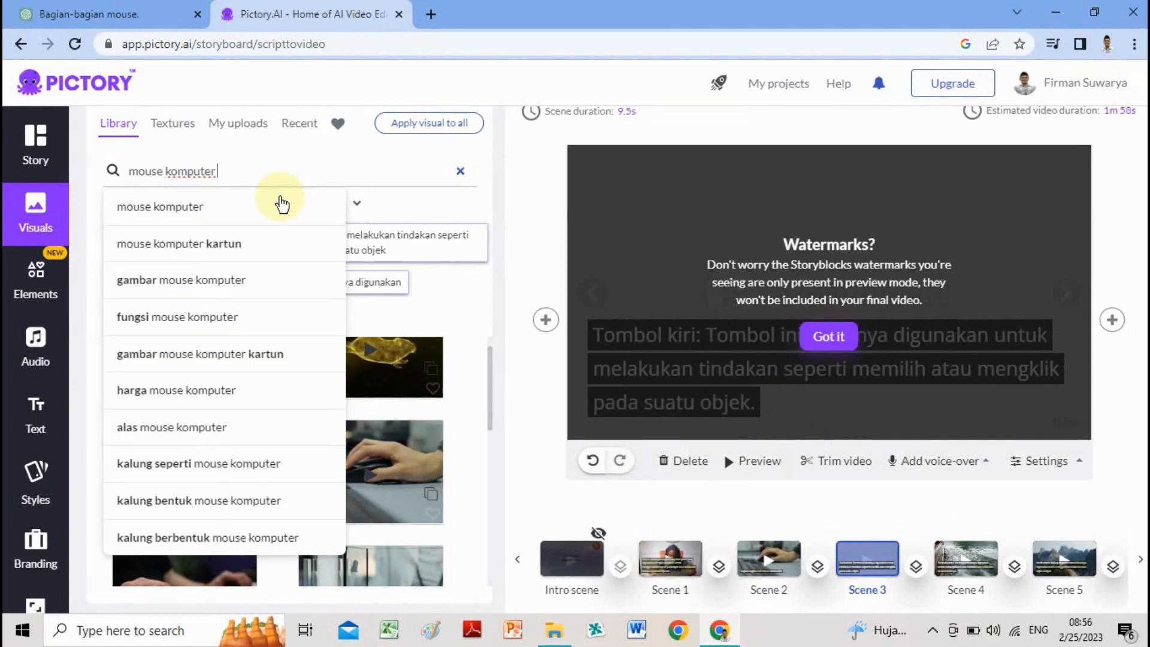
pyautogui.write('left')
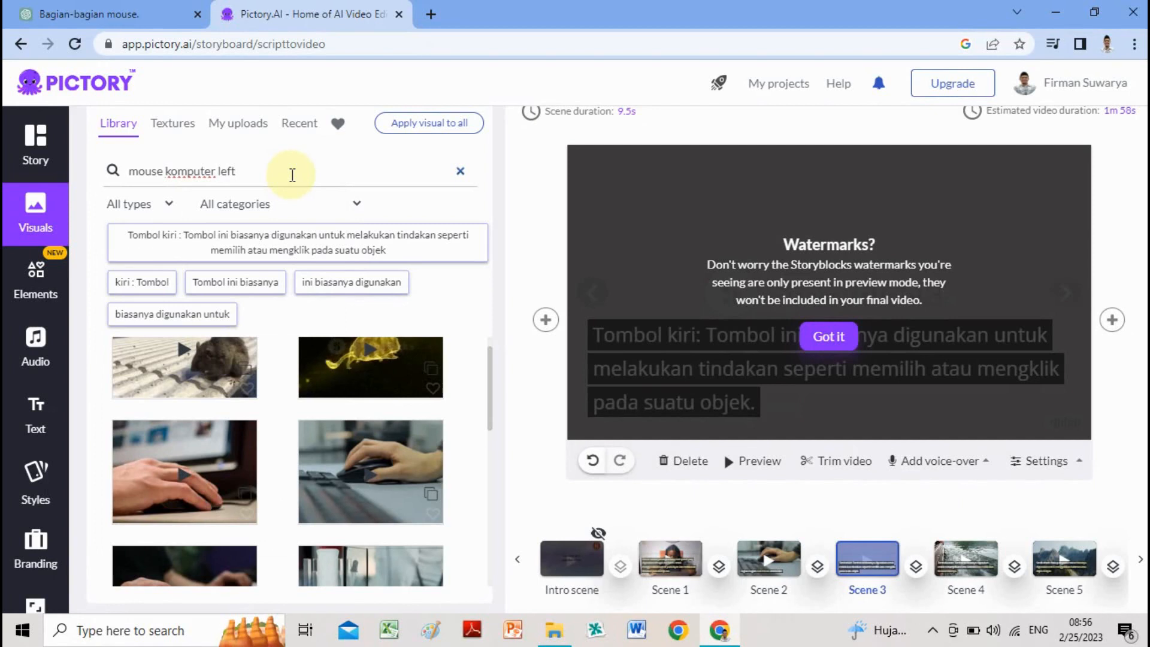
pyautogui.press('Return')
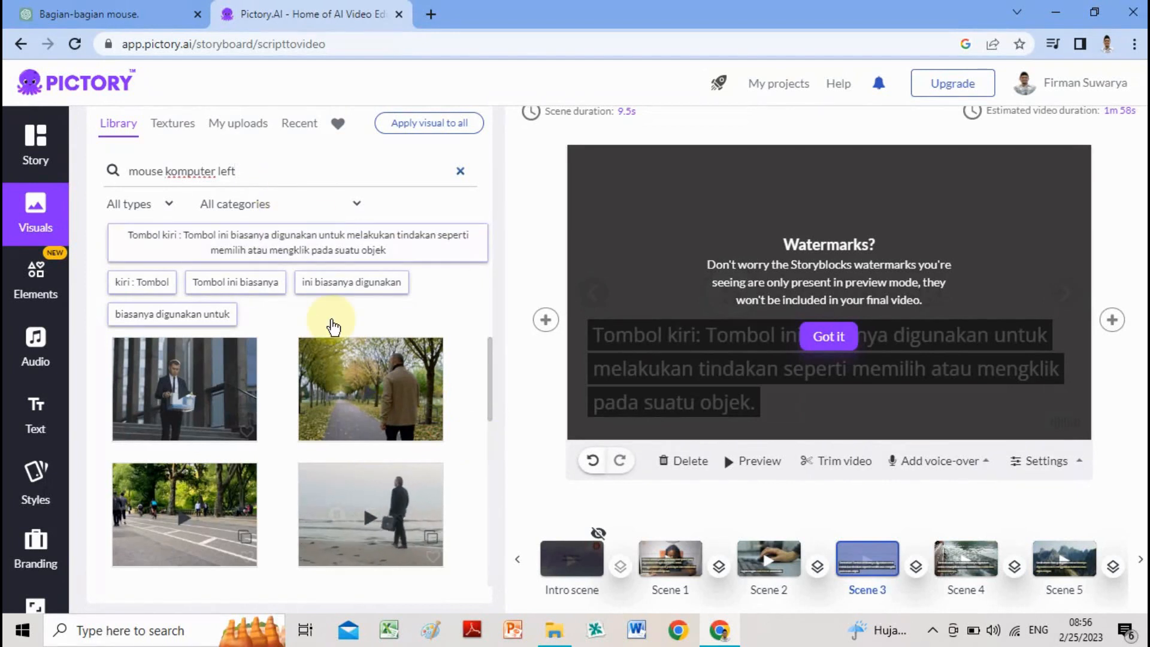
pyautogui.scroll(-1, 330, 324)
pyautogui.scroll(1, 328, 310)
# Change the visuals library search for Scene 3 to "mouse komputer right".
pyautogui.moveTo(238, 172); pyautogui.dragTo(219, 173)
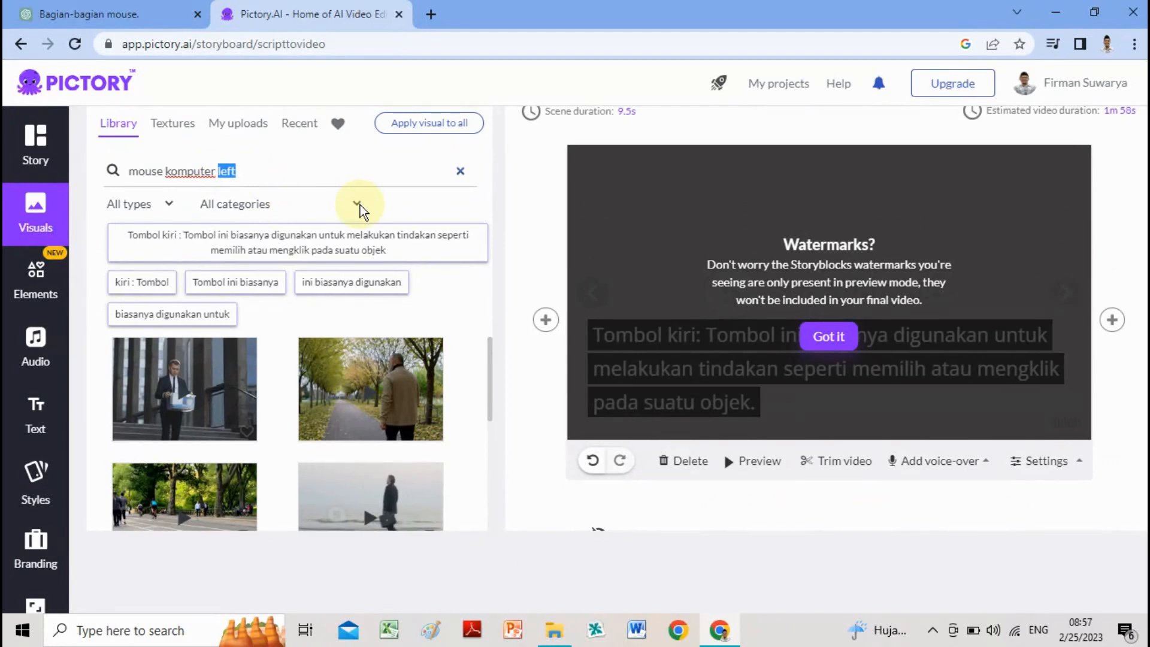
pyautogui.write('right')
pyautogui.press('Return')
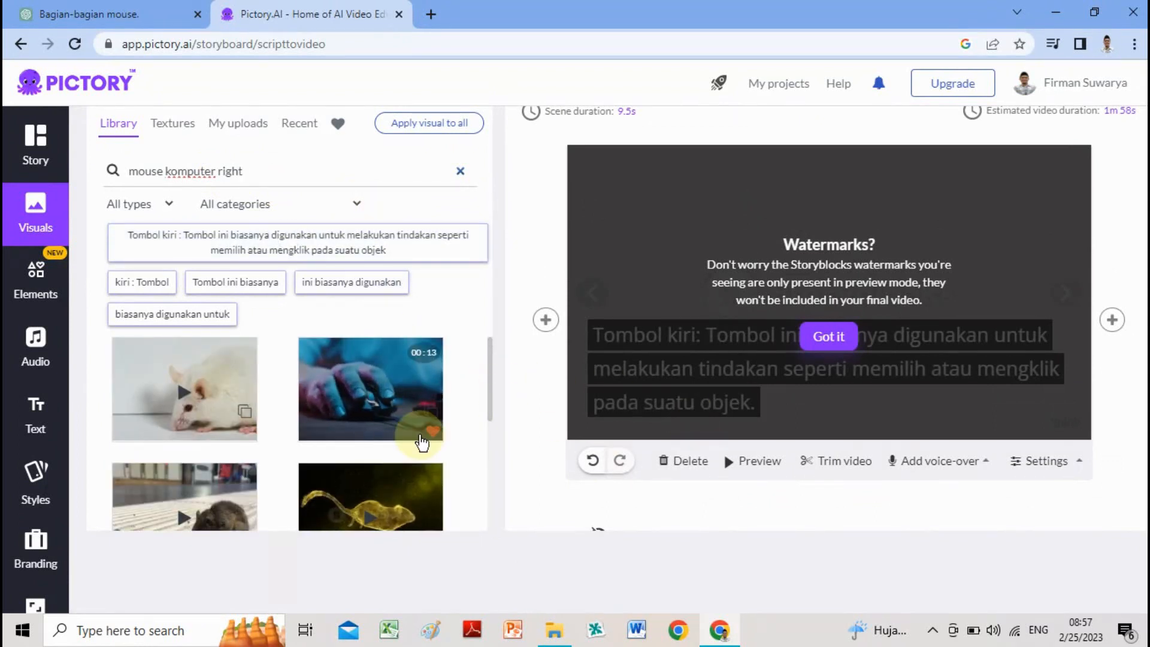
# Replace Scene 3's visual with the 13-second clip of a blue-lit hand on a computer mouse.
pyautogui.scroll(-2, 422, 443)
pyautogui.scroll(-2, 422, 443)
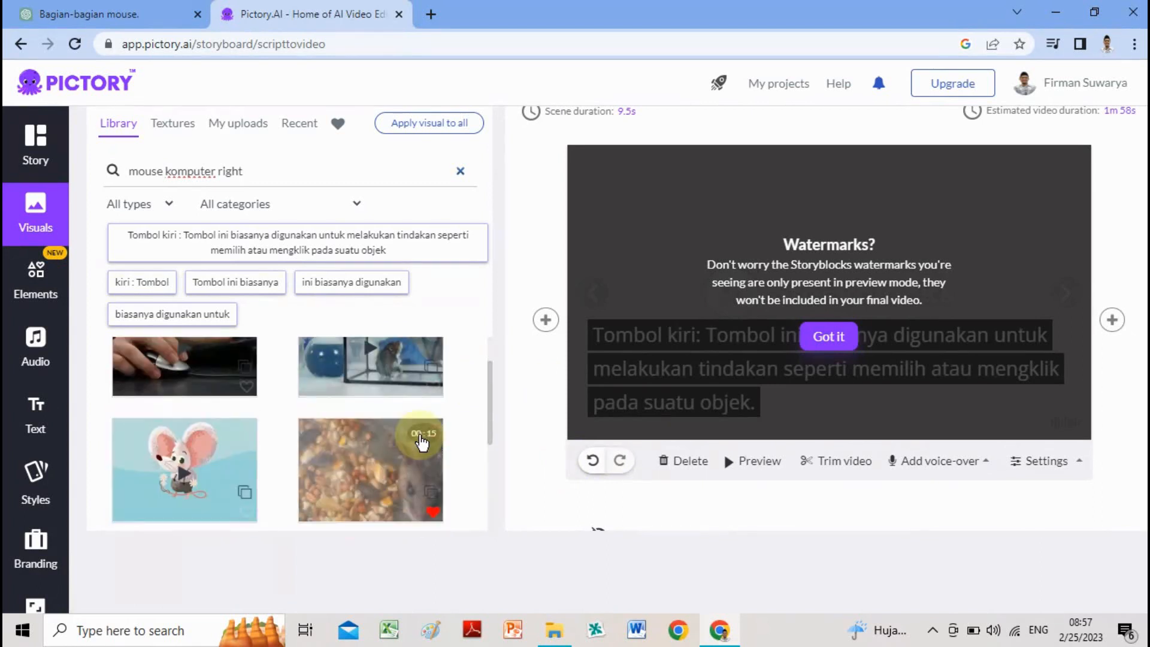
pyautogui.scroll(1, 423, 443)
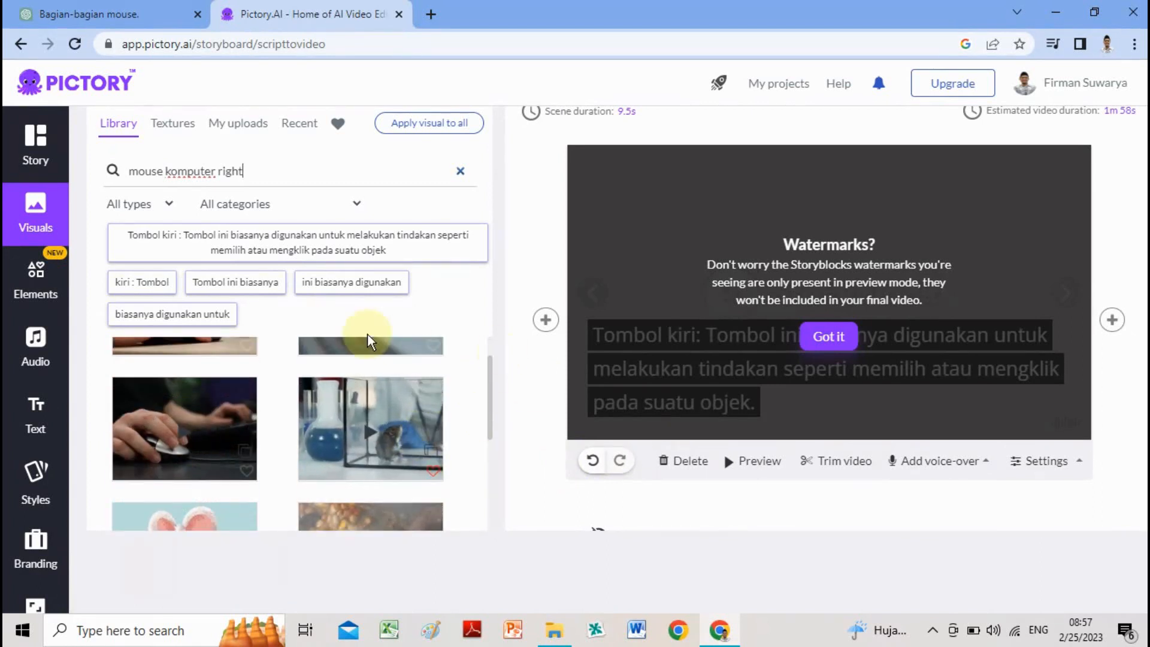
pyautogui.scroll(2, 405, 384)
pyautogui.scroll(2, 401, 419)
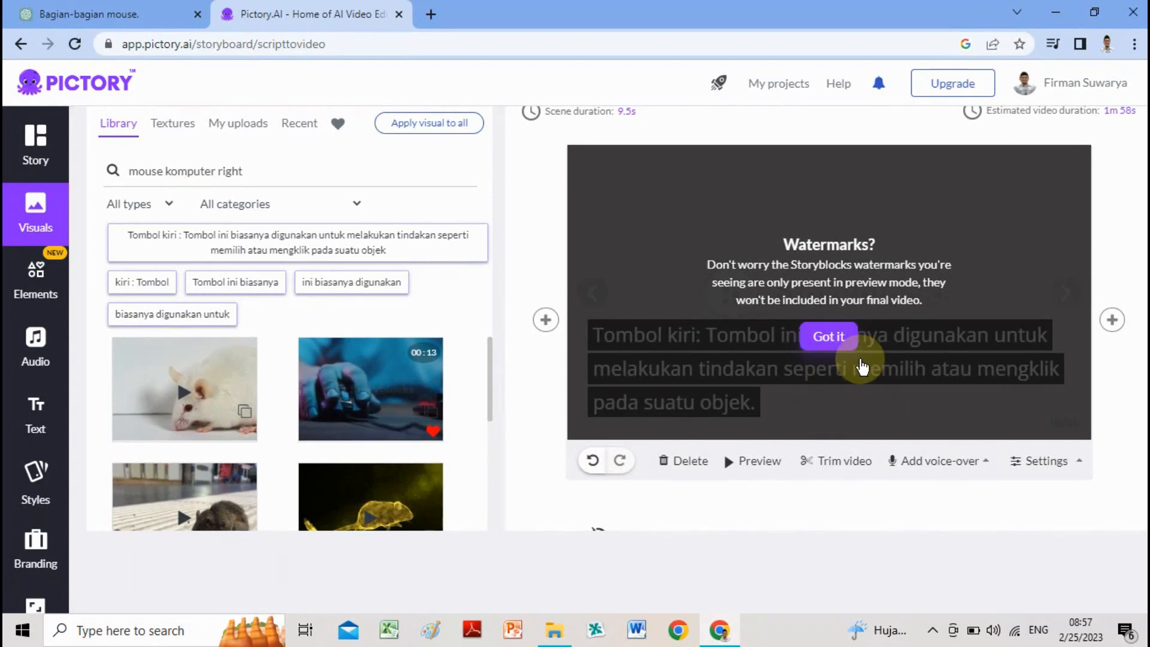
pyautogui.click(861, 367)
# Look over Scene 3's voice-over options, the thumbnails of Scenes 6 to 11 and the scene's settings.
pyautogui.click(928, 460)
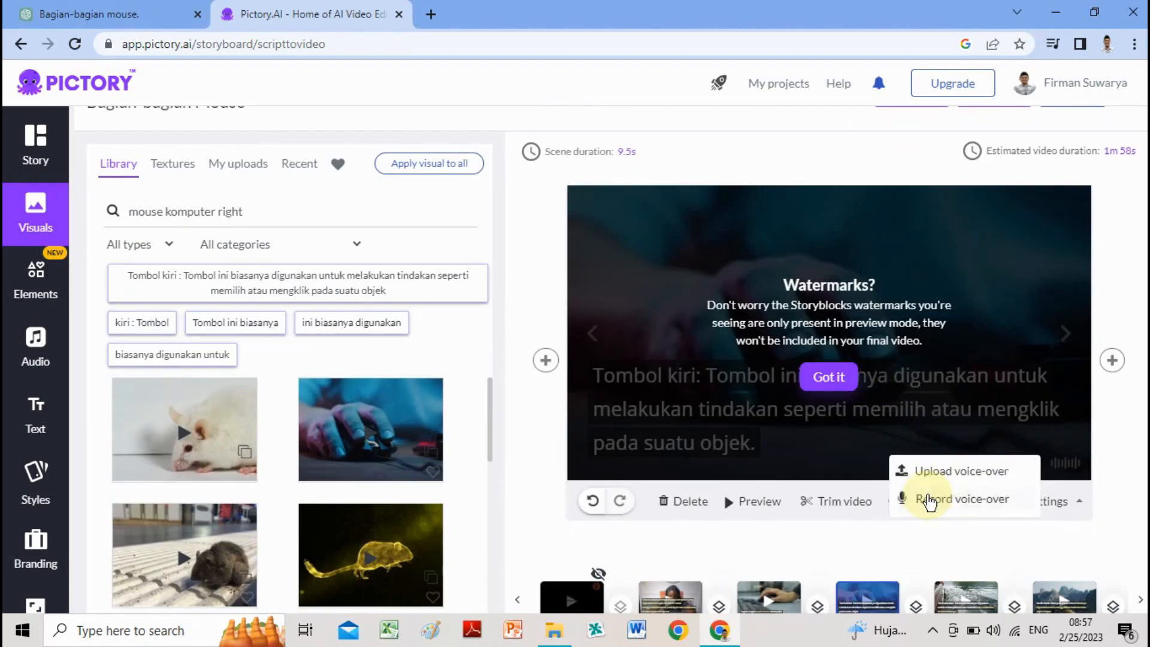
pyautogui.click(813, 397)
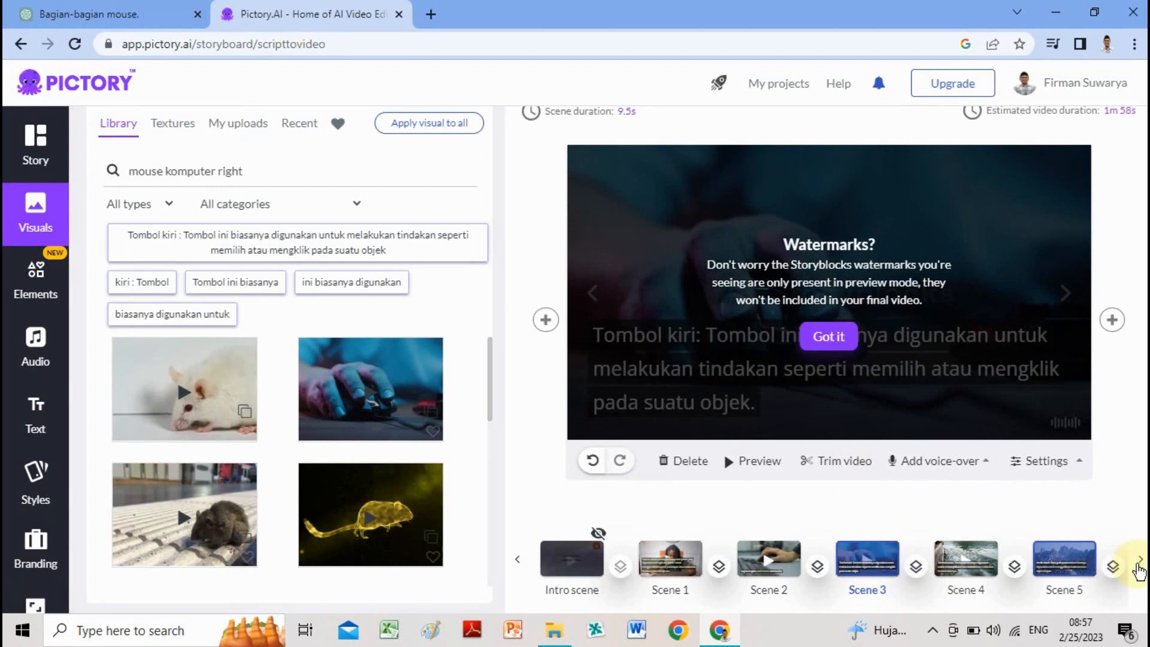
pyautogui.click(1140, 565)
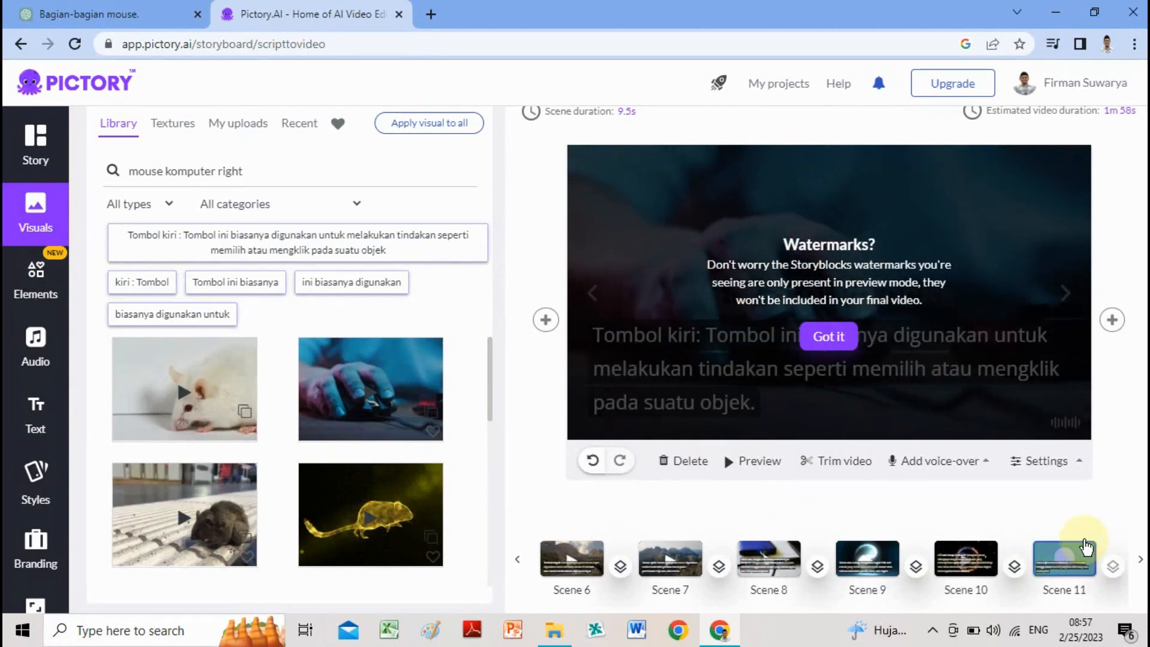
pyautogui.click(1044, 461)
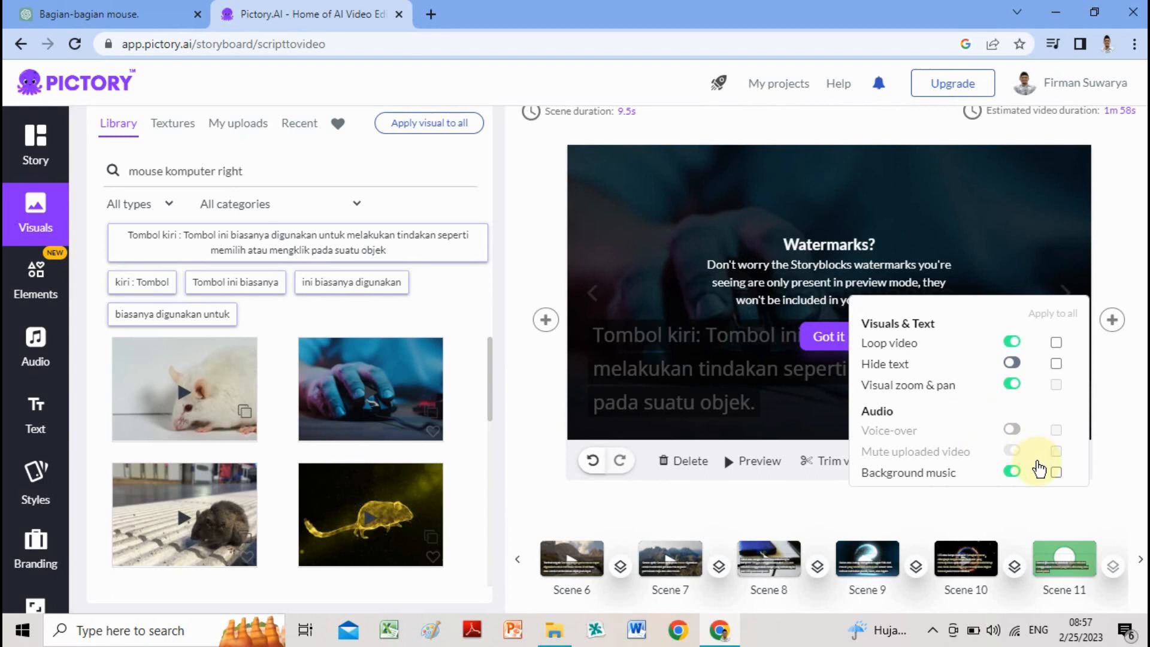
# Browse the project's background music and listen to the tracks Two Cars, The Final Decision and Dawn.
pyautogui.scroll(2, 931, 338)
pyautogui.click(925, 335)
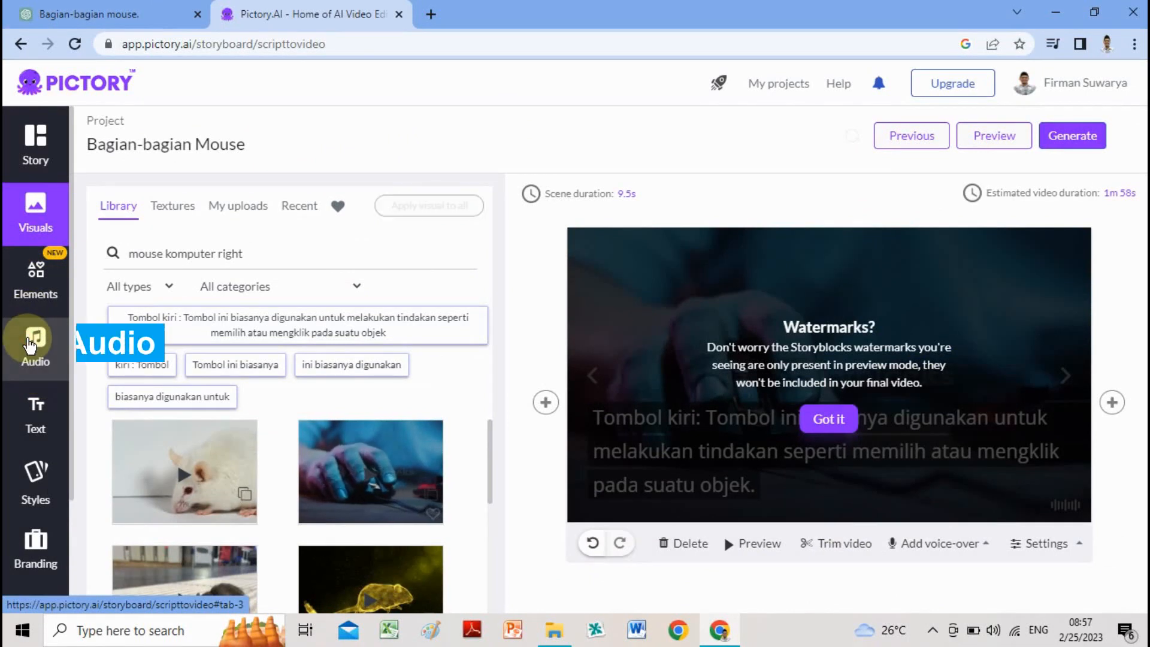
pyautogui.click(32, 343)
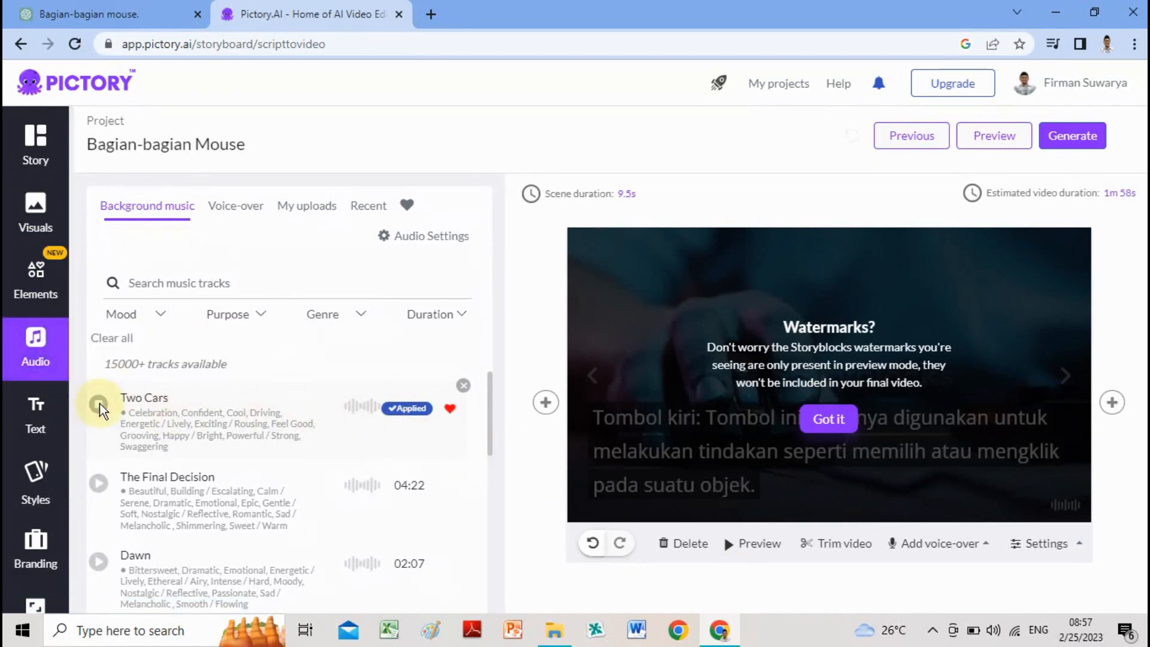
pyautogui.scroll(-1, 99, 409)
pyautogui.scroll(1, 100, 408)
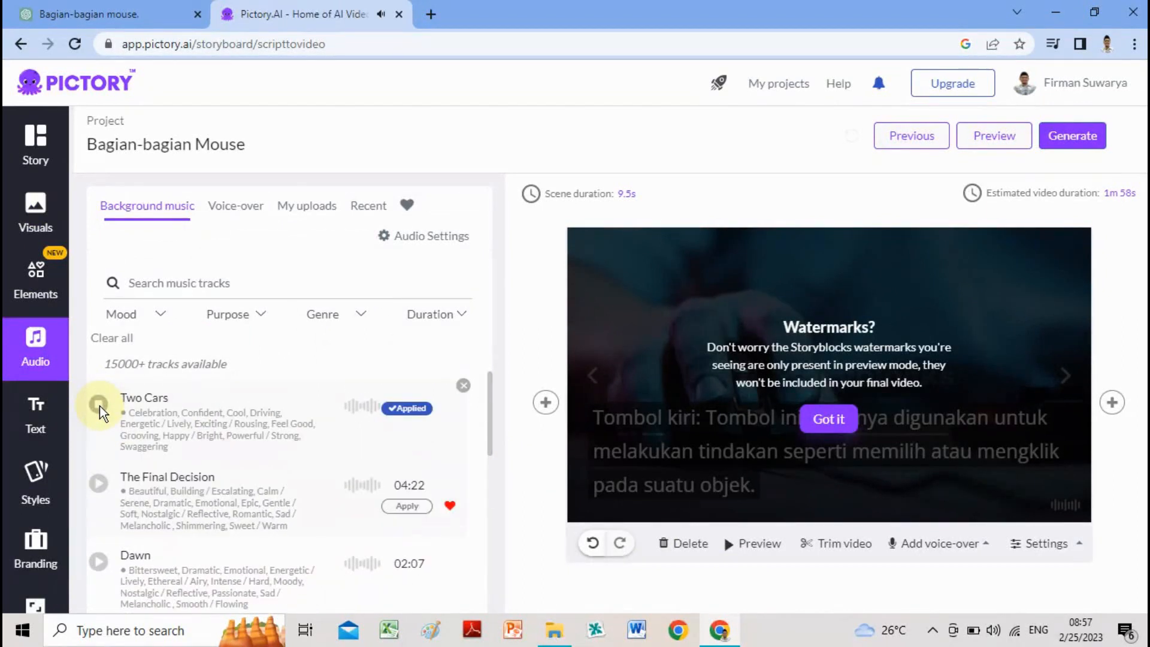
pyautogui.click(102, 488)
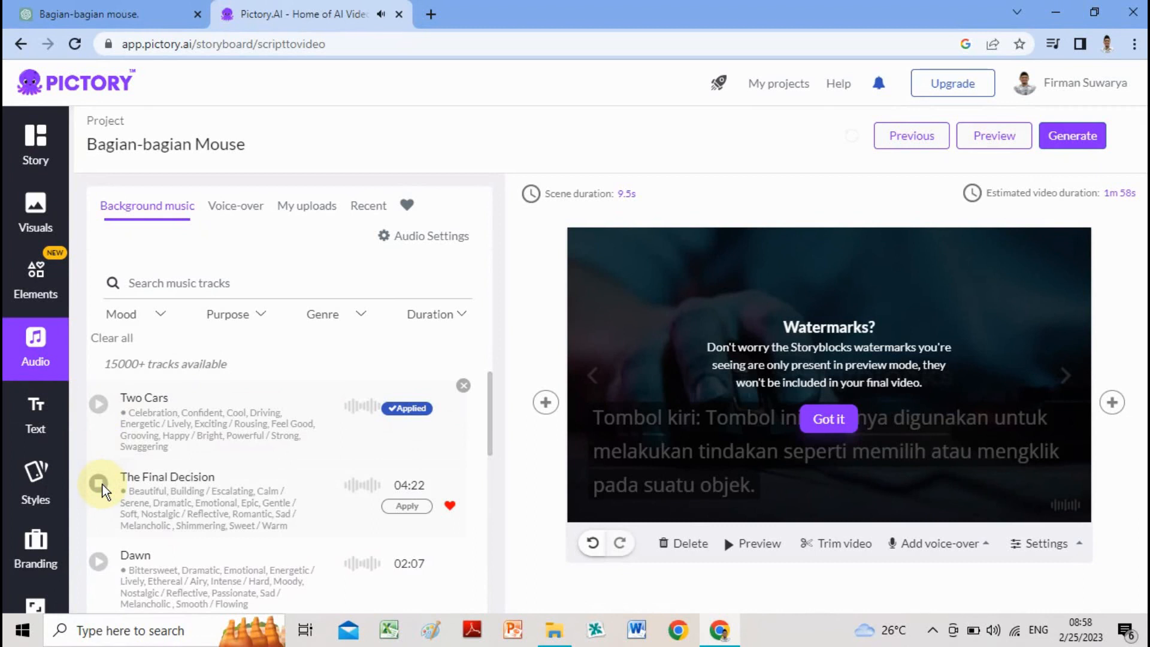
pyautogui.click(102, 563)
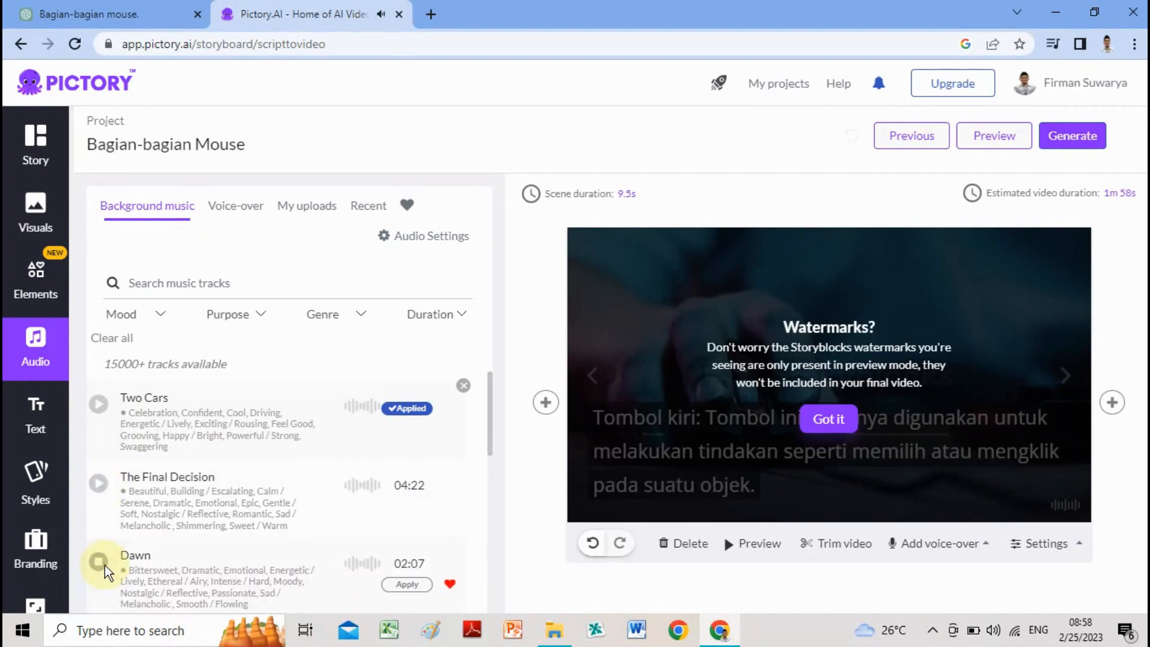
# Listen to the track Can't Hold Me Back, stop its playback and try to apply it as the background music.
pyautogui.scroll(-2, 199, 572)
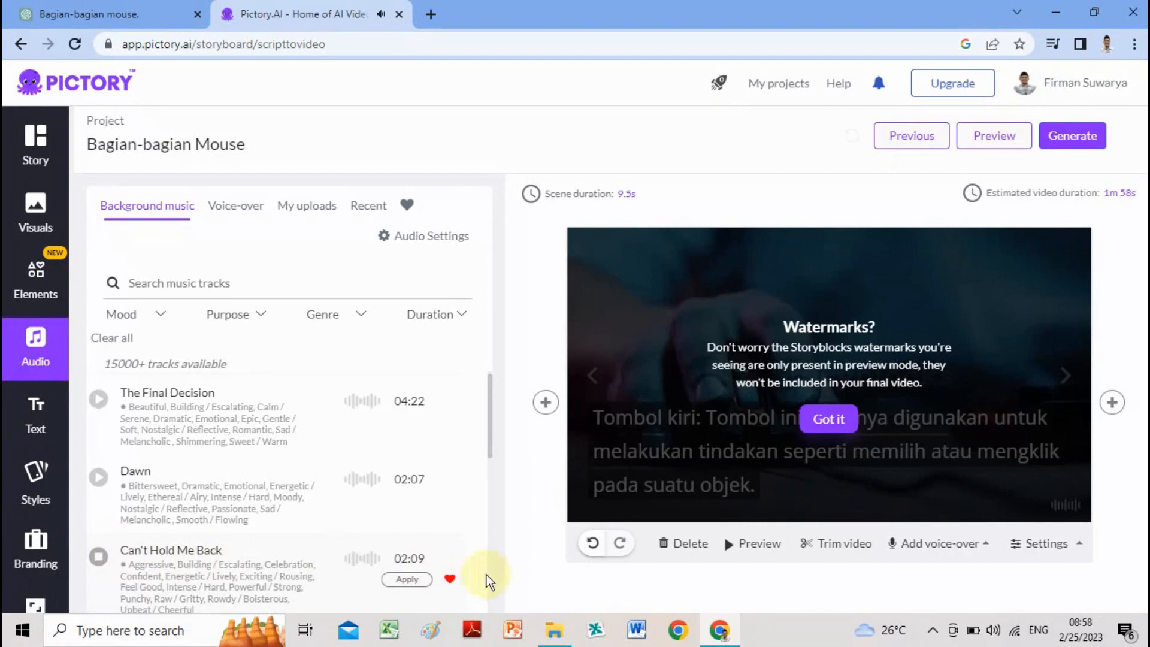
pyautogui.scroll(-2, 488, 578)
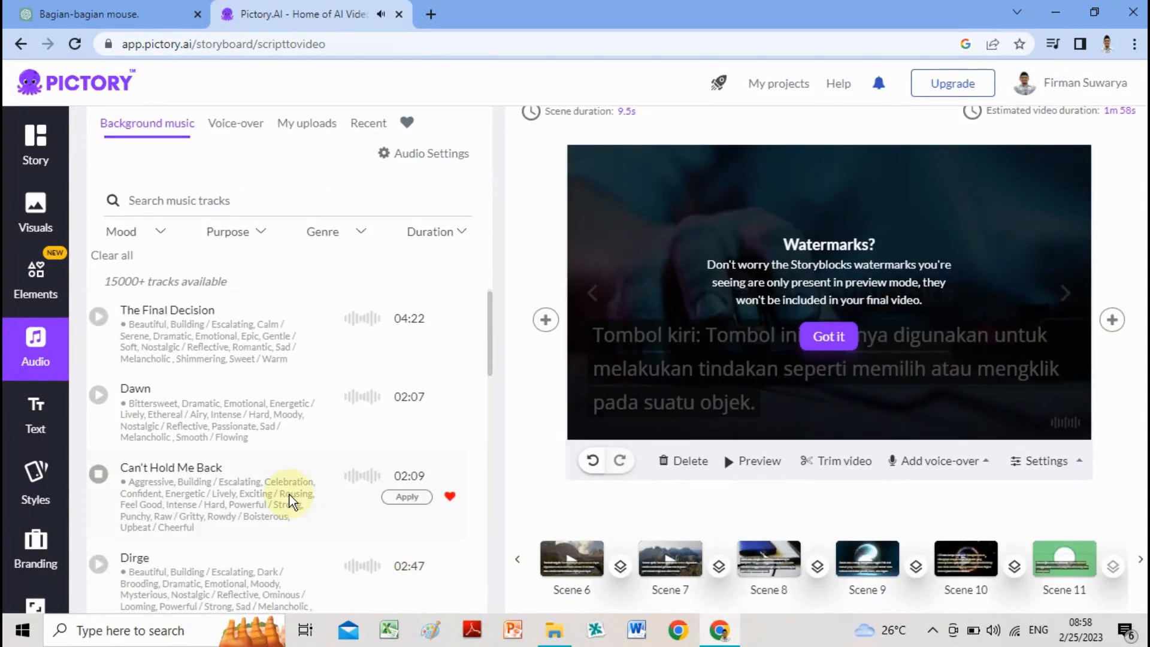
pyautogui.scroll(2, 366, 493)
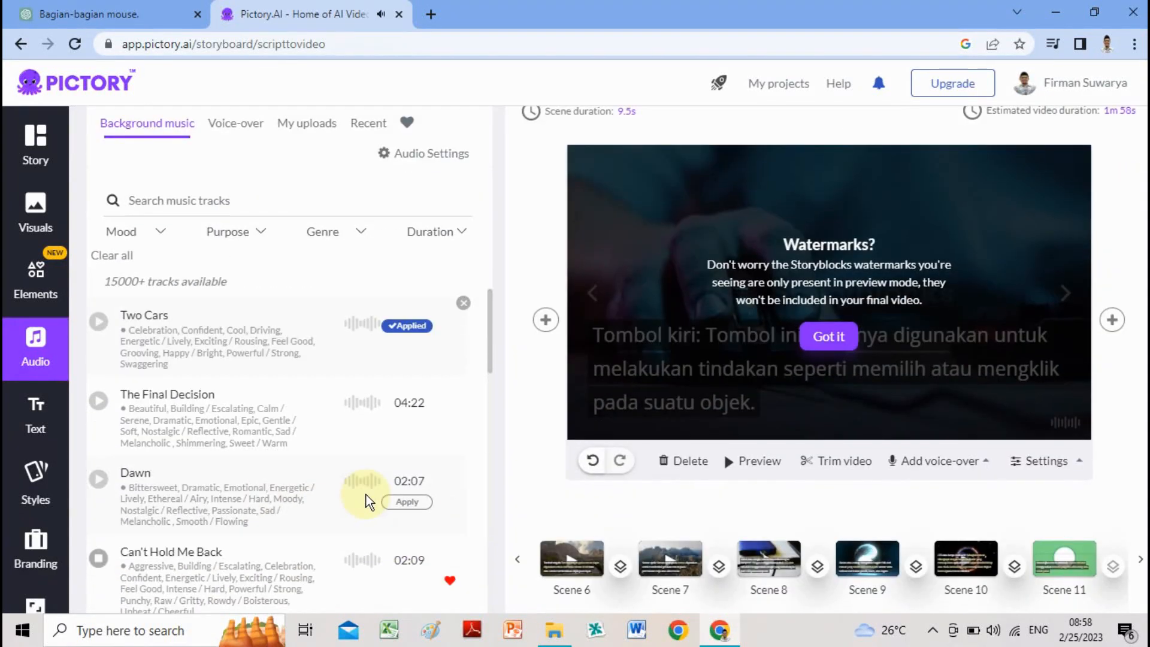
pyautogui.scroll(2, 366, 502)
pyautogui.scroll(-3, 282, 502)
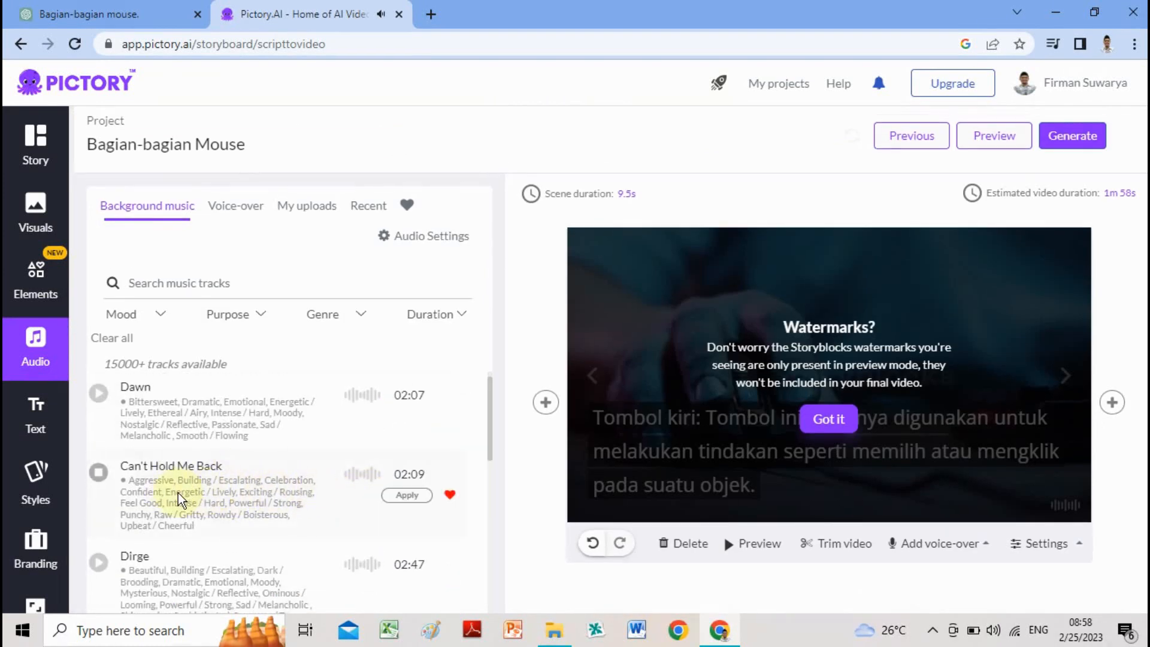
pyautogui.click(102, 476)
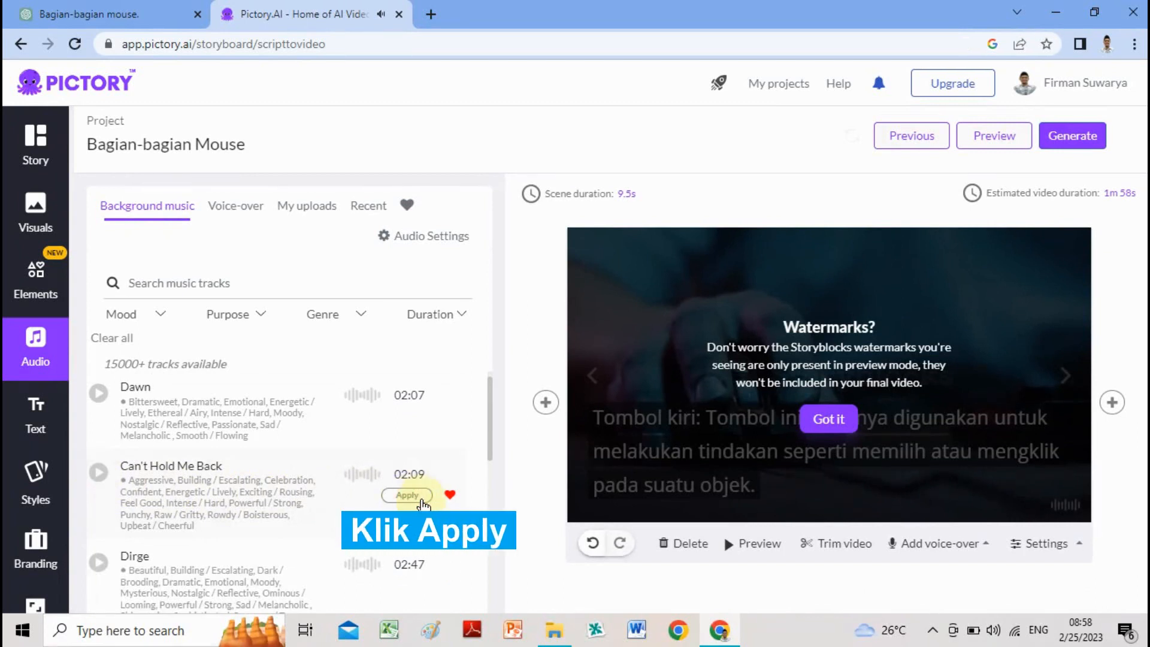
pyautogui.click(405, 496)
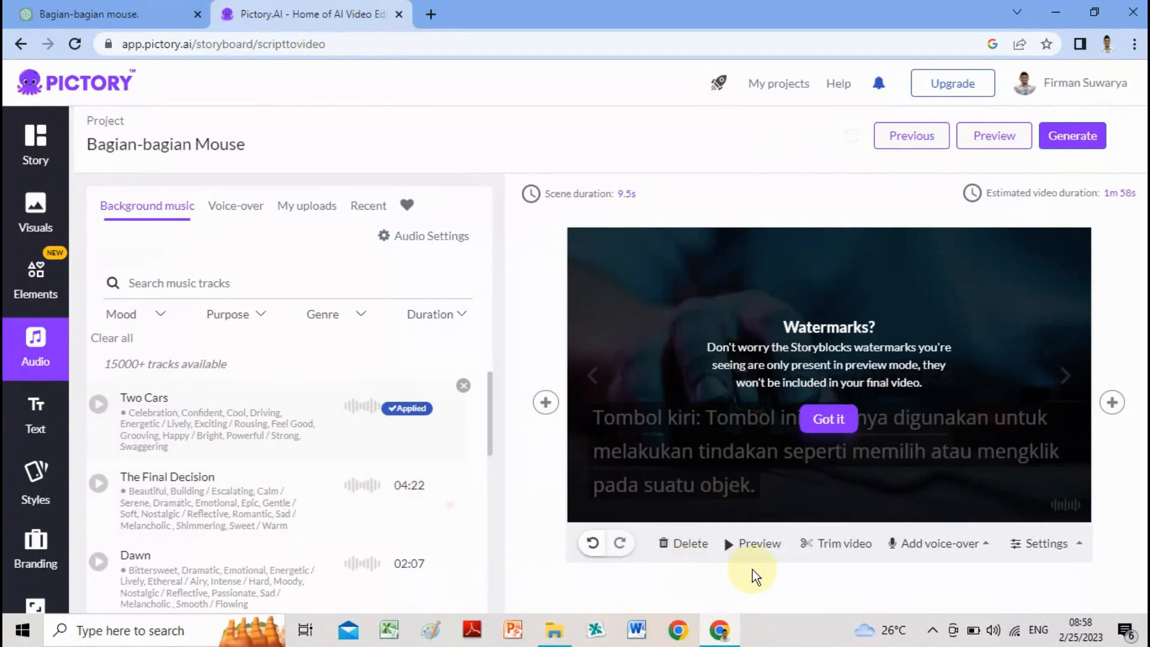
# Play a preview of Scene 3 with its background music and stop it.
pyautogui.scroll(-1, 754, 563)
pyautogui.click(746, 467)
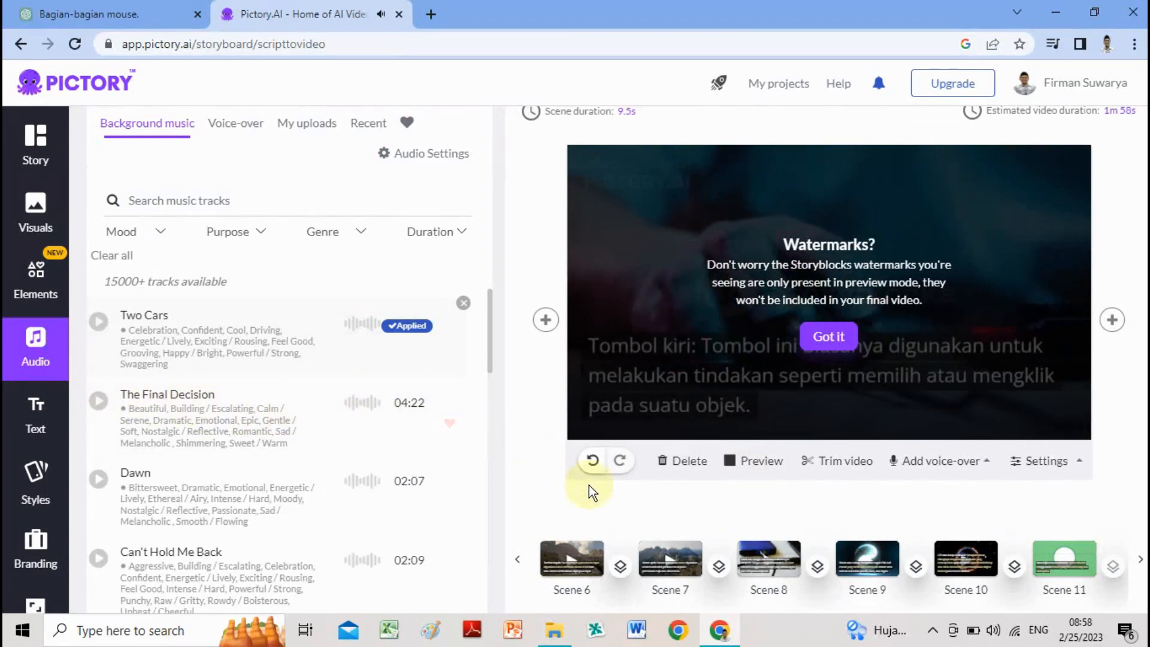
pyautogui.click(742, 460)
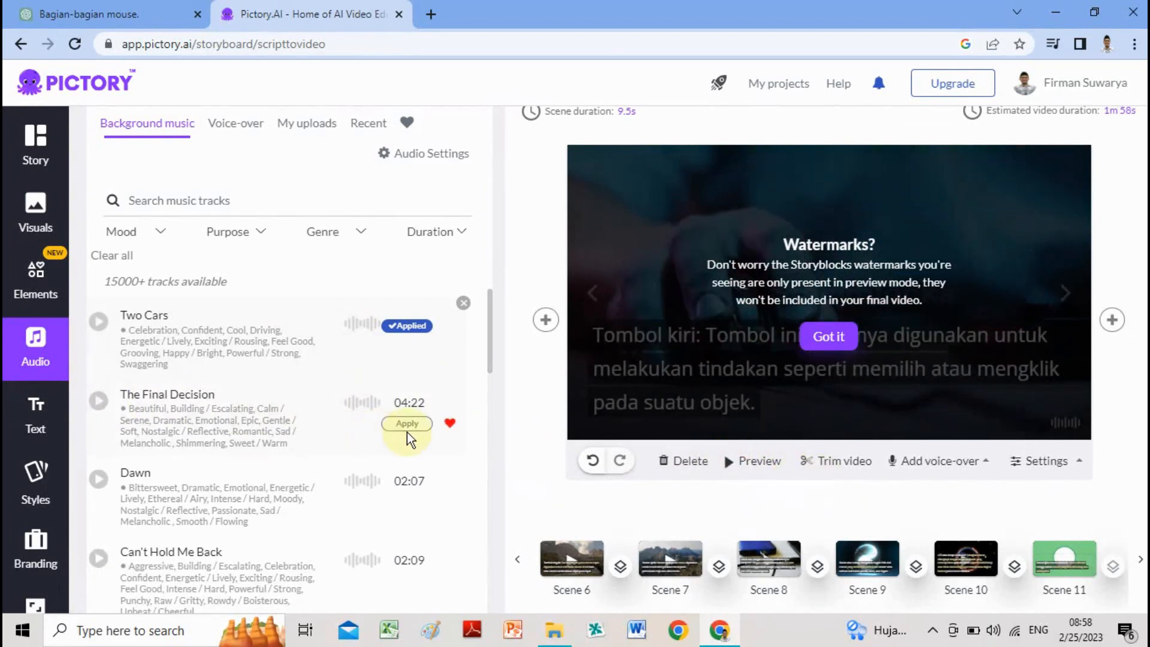
# Generate the Bagian-bagian Mouse project as a video.
pyautogui.scroll(2, 821, 498)
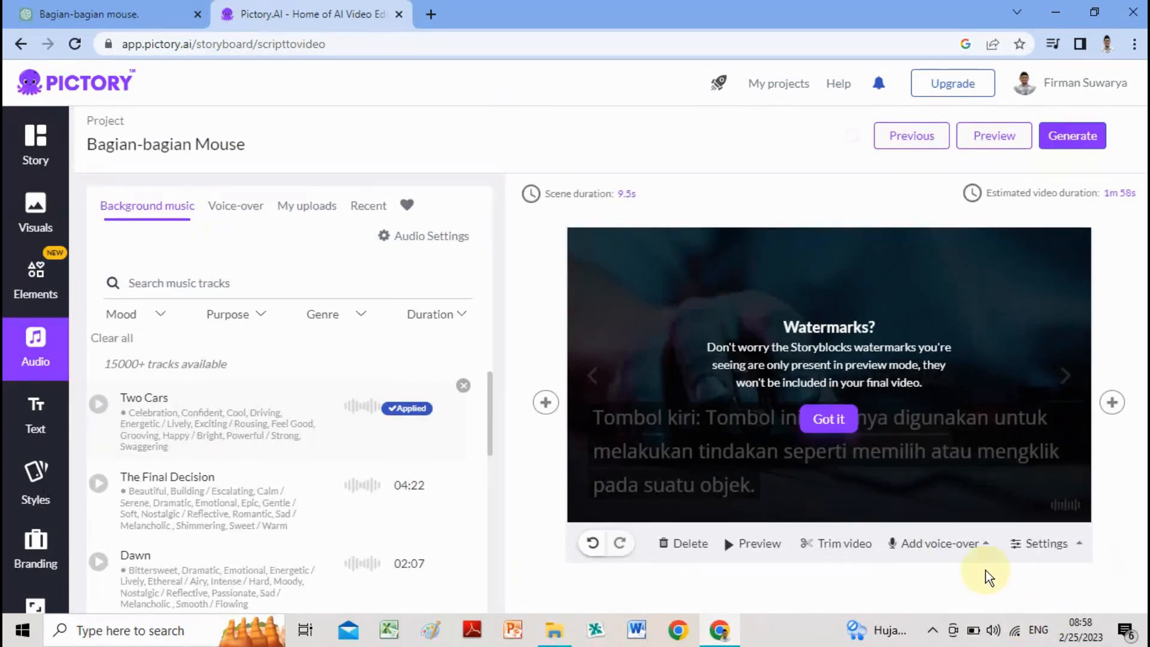
pyautogui.scroll(-2, 982, 570)
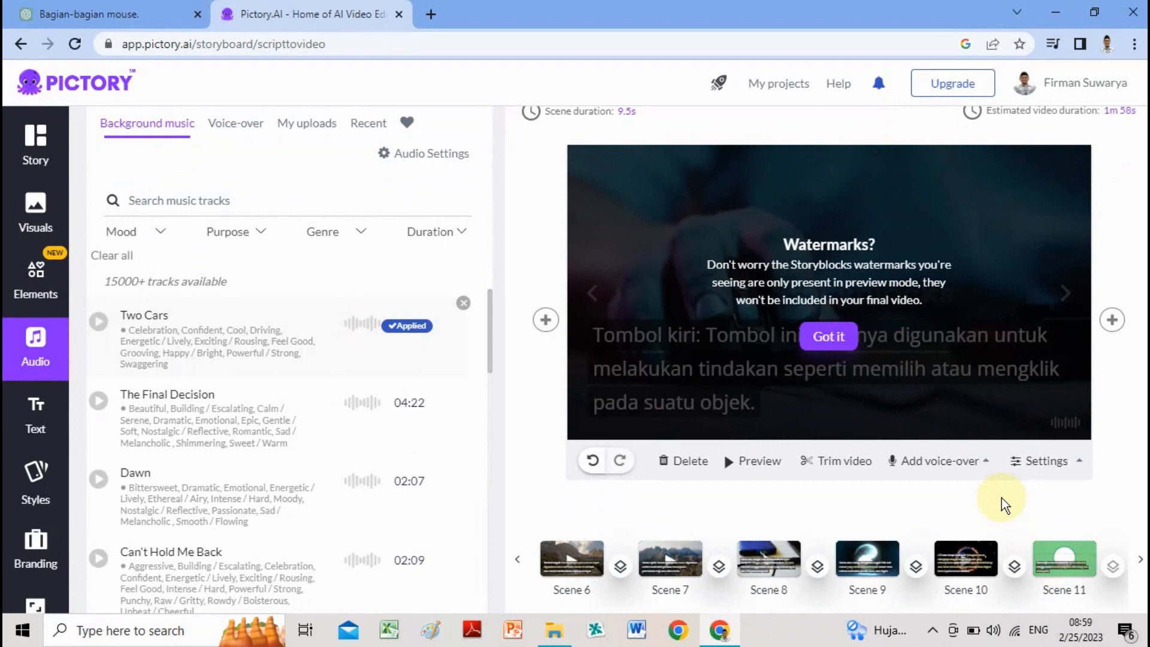
pyautogui.scroll(1, 984, 398)
pyautogui.scroll(2, 987, 405)
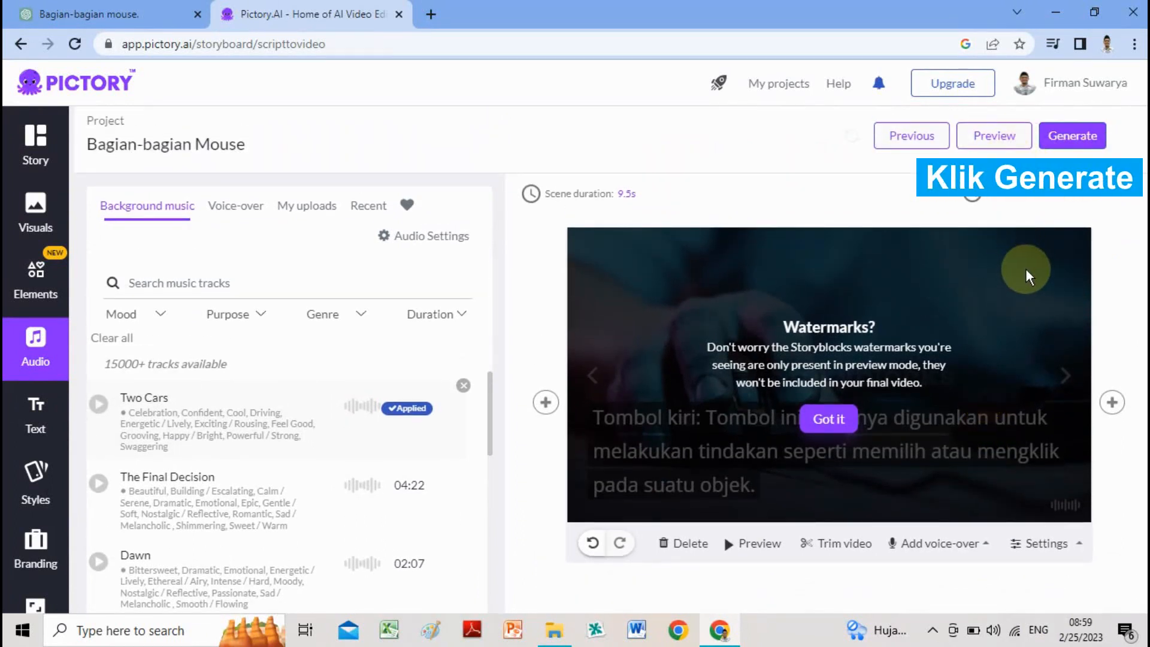
pyautogui.click(1069, 142)
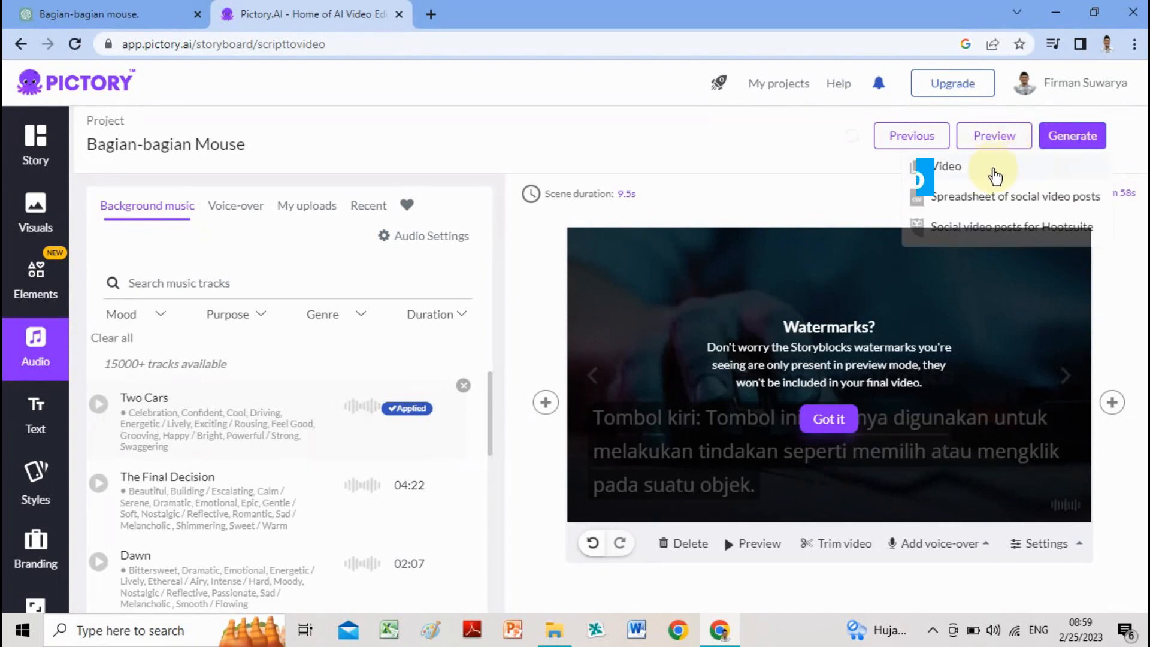
pyautogui.click(971, 167)
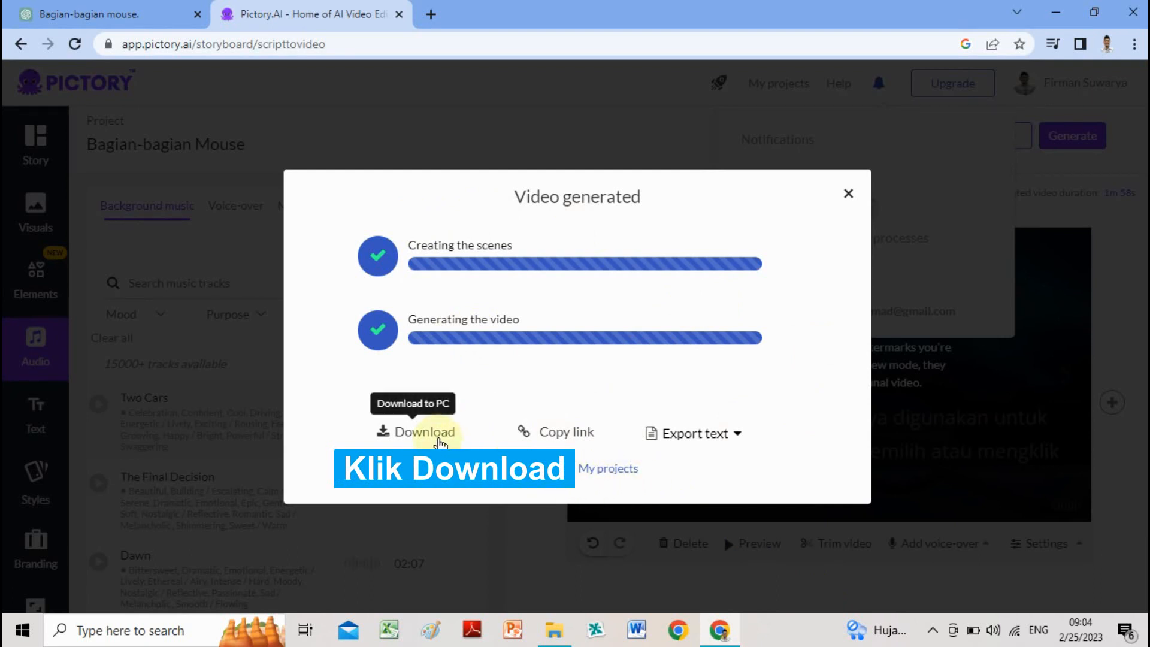
# Download the generated video to the PC and open the downloaded MP4 file in VLC media player.
pyautogui.click(439, 444)
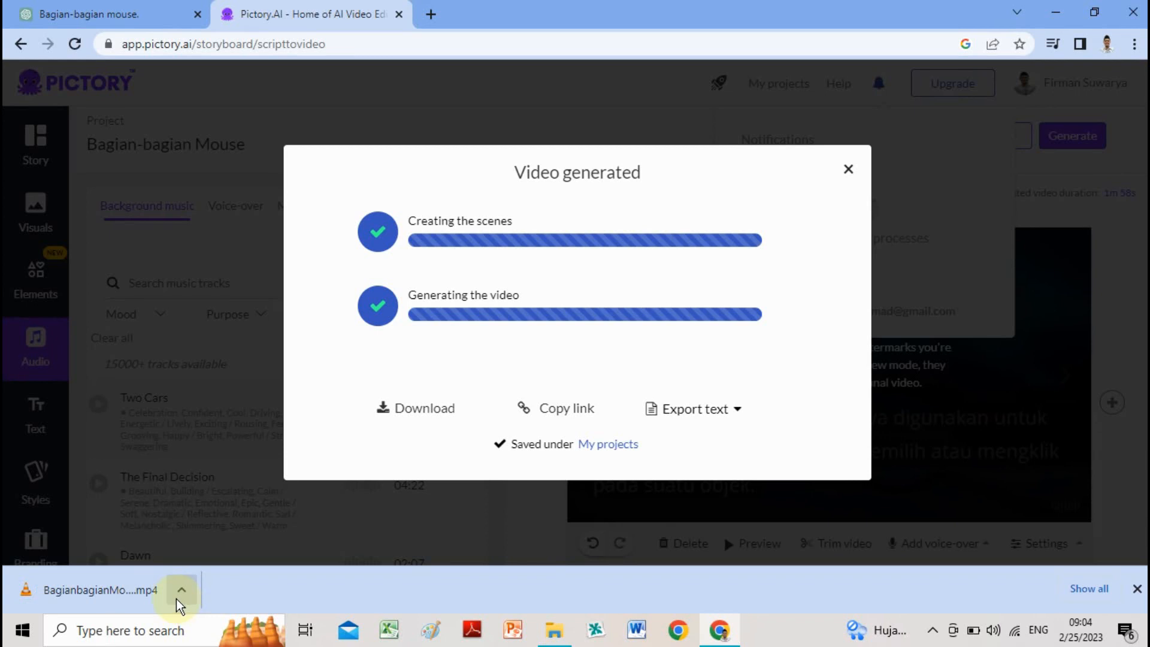
pyautogui.click(122, 599)
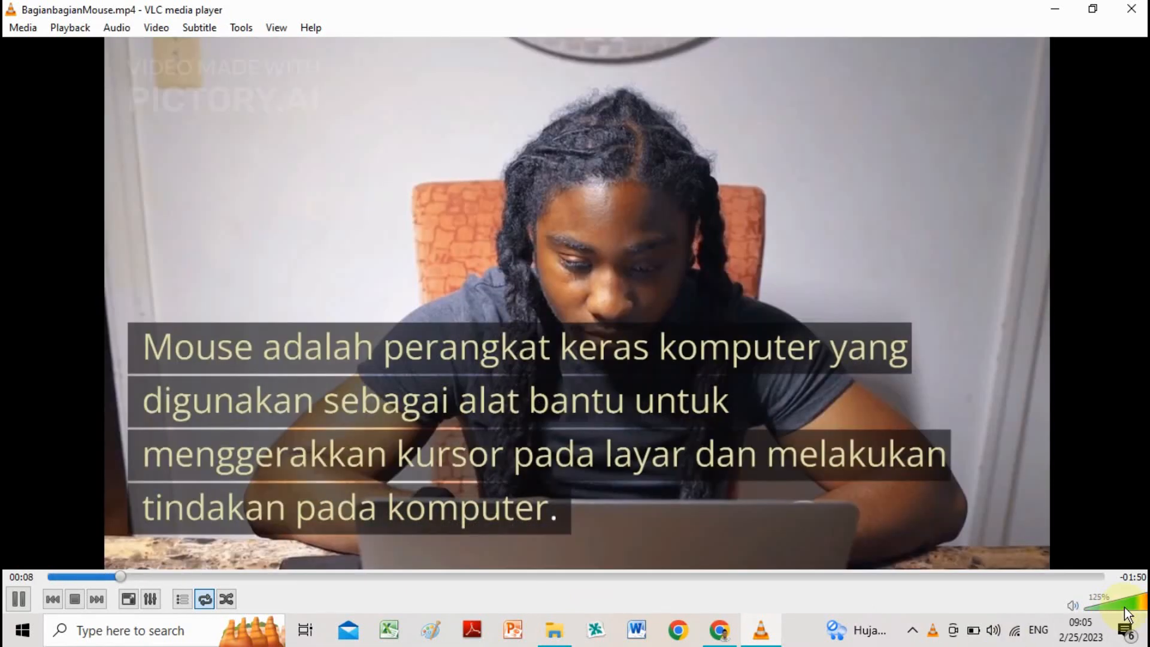
# Watch the video's opening scenes through the "Tombol kiri" scene, pausing at 0:11, 0:19 and 0:23.
pyautogui.moveTo(1124, 607)
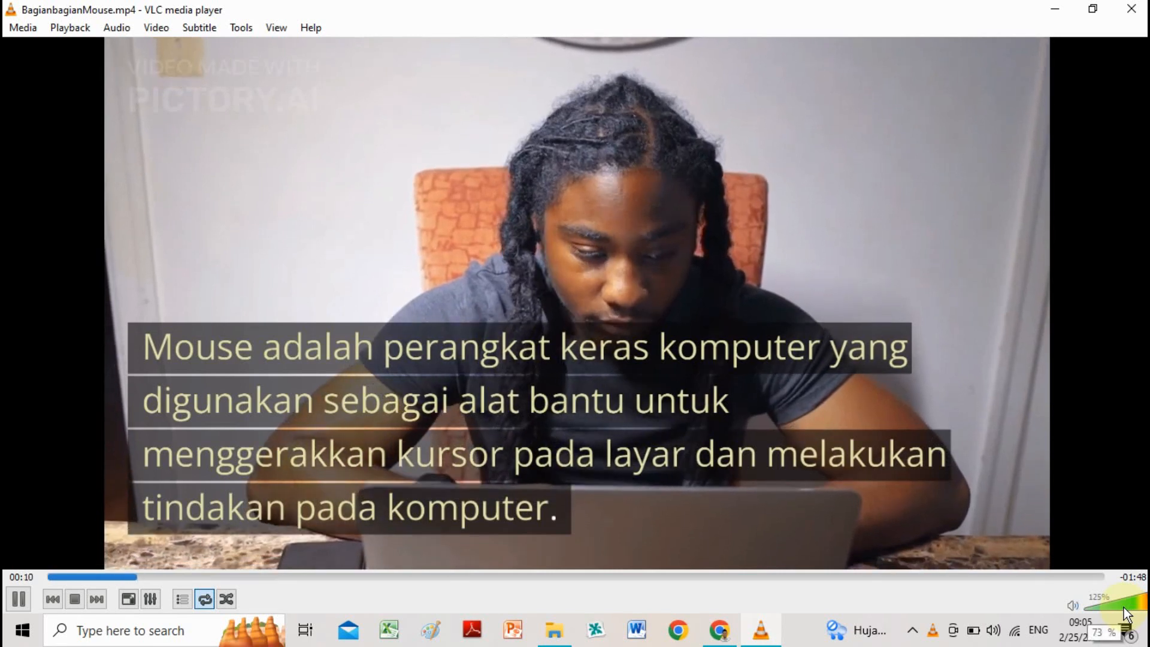
pyautogui.press('space')
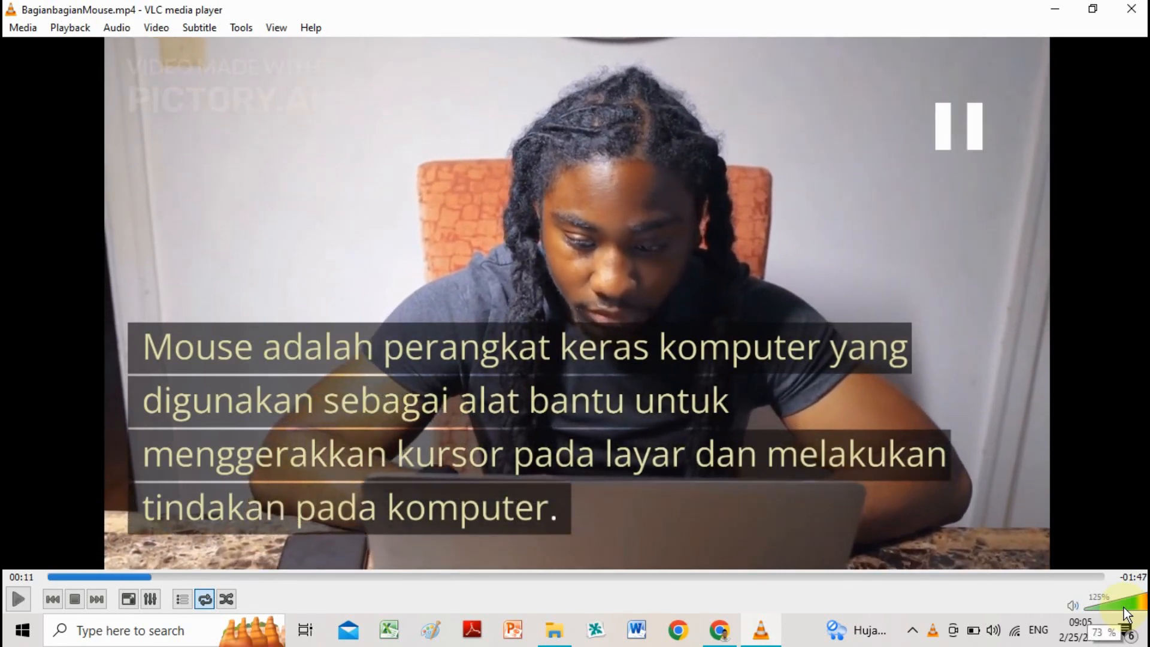
pyautogui.press('space')
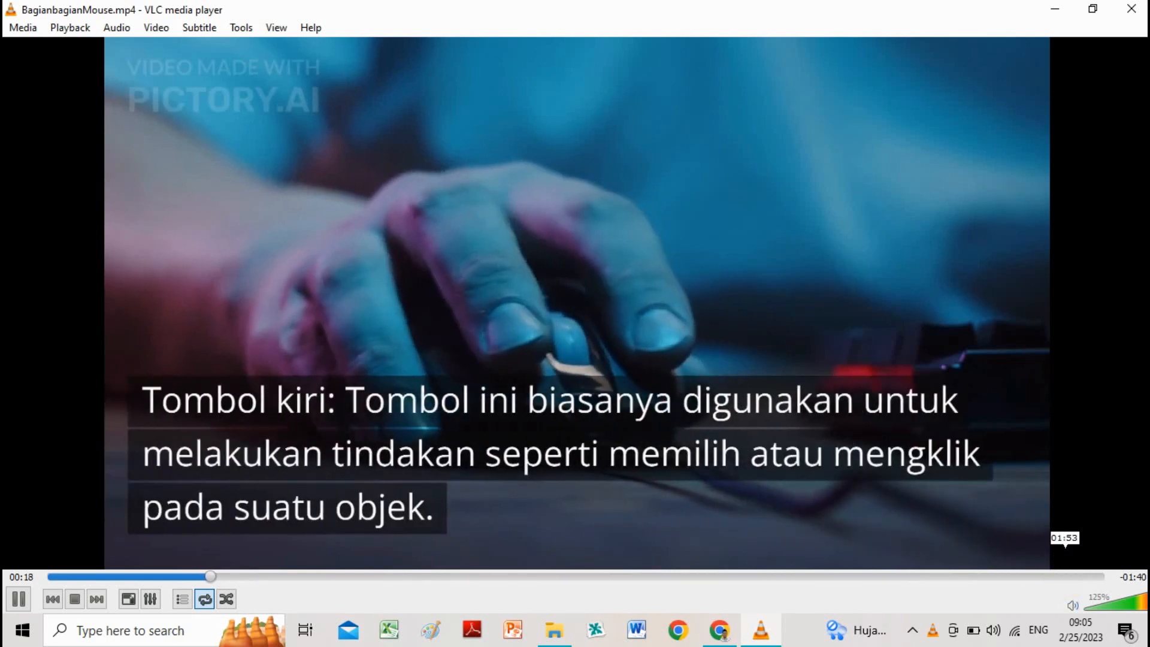
pyautogui.click(1122, 562)
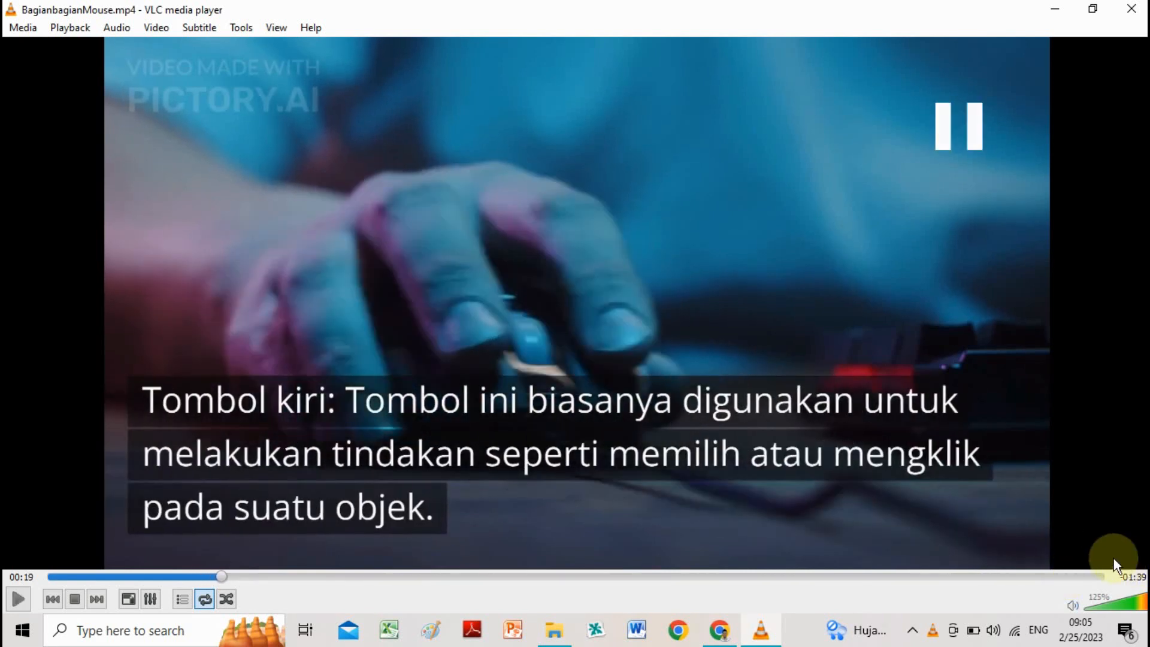
pyautogui.click(1113, 558)
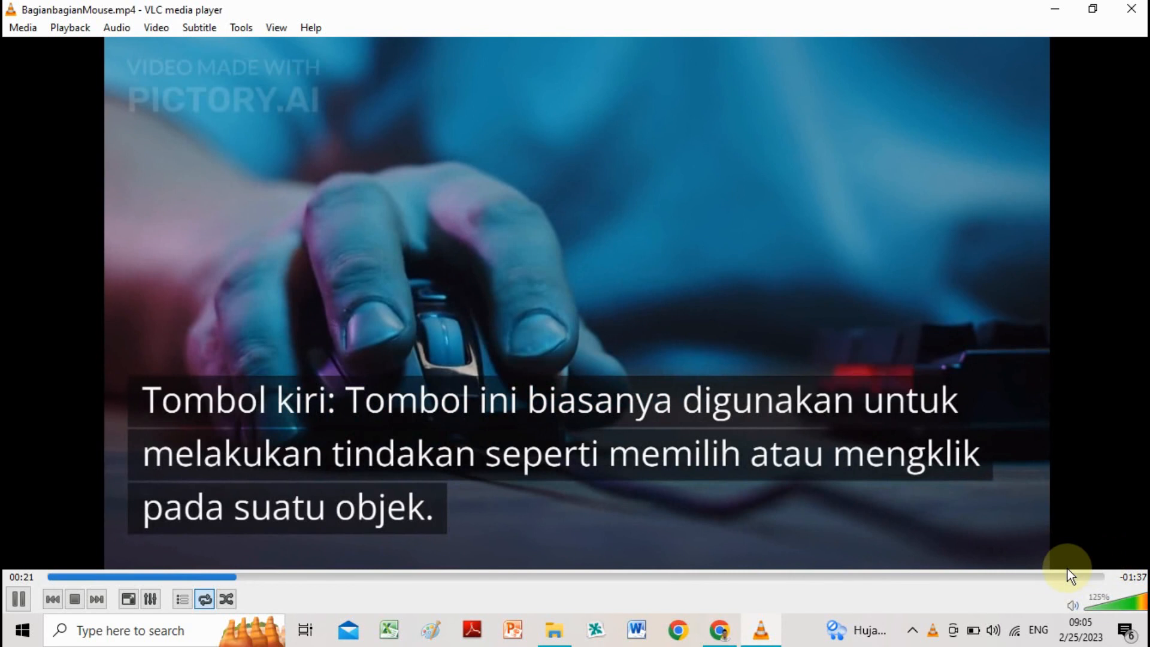
pyautogui.press('space')
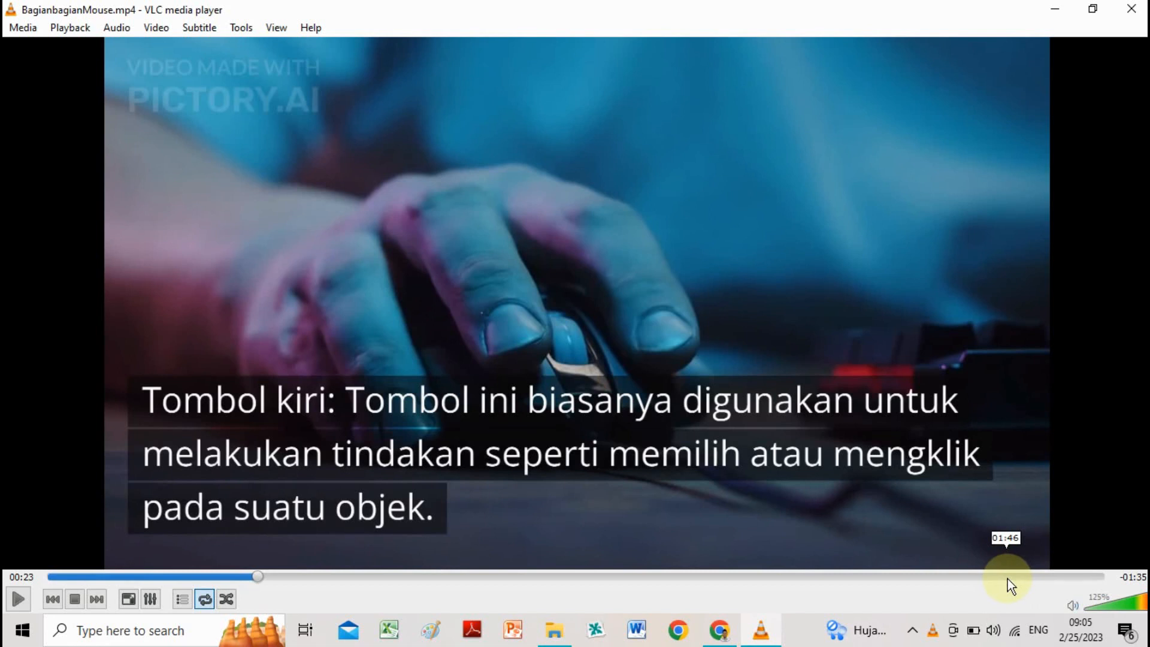
# Jump to the battery scene at about 1:49, return to 0:04 and replay the video up to about 0:20.
pyautogui.click(1024, 576)
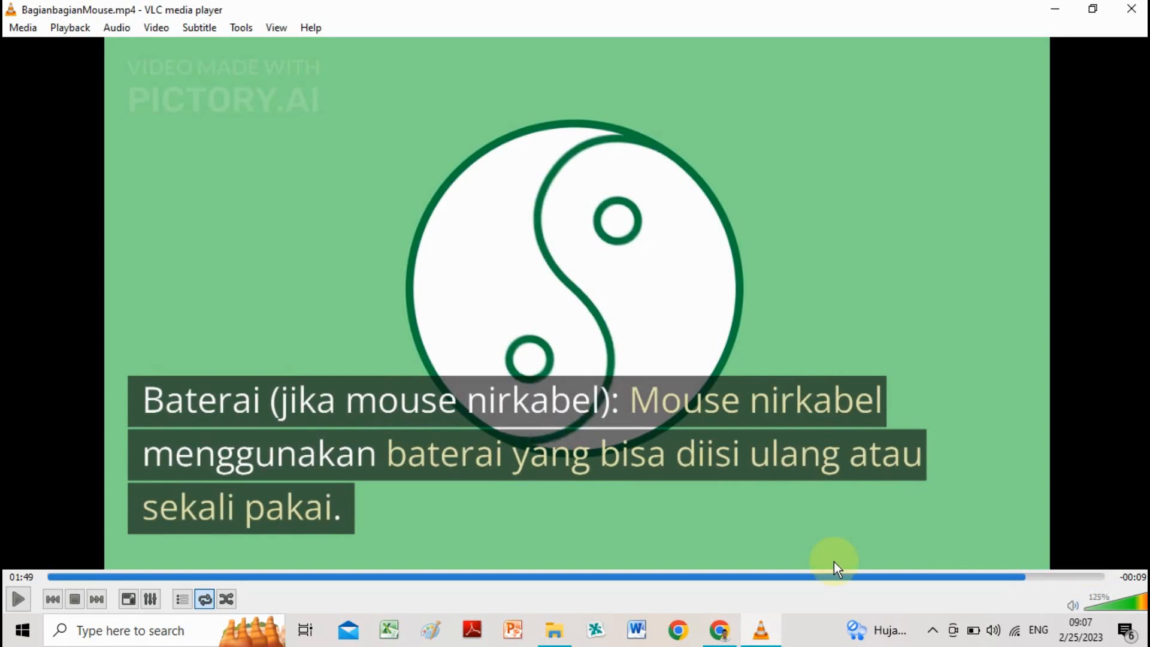
pyautogui.click(82, 574)
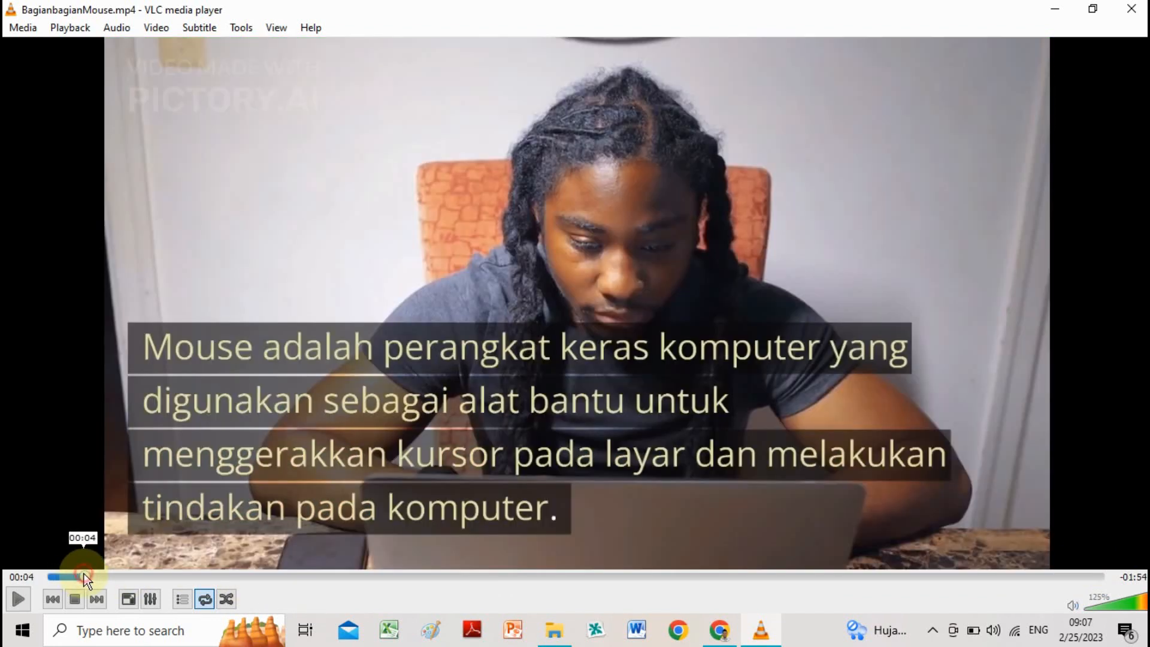
pyautogui.press('space')
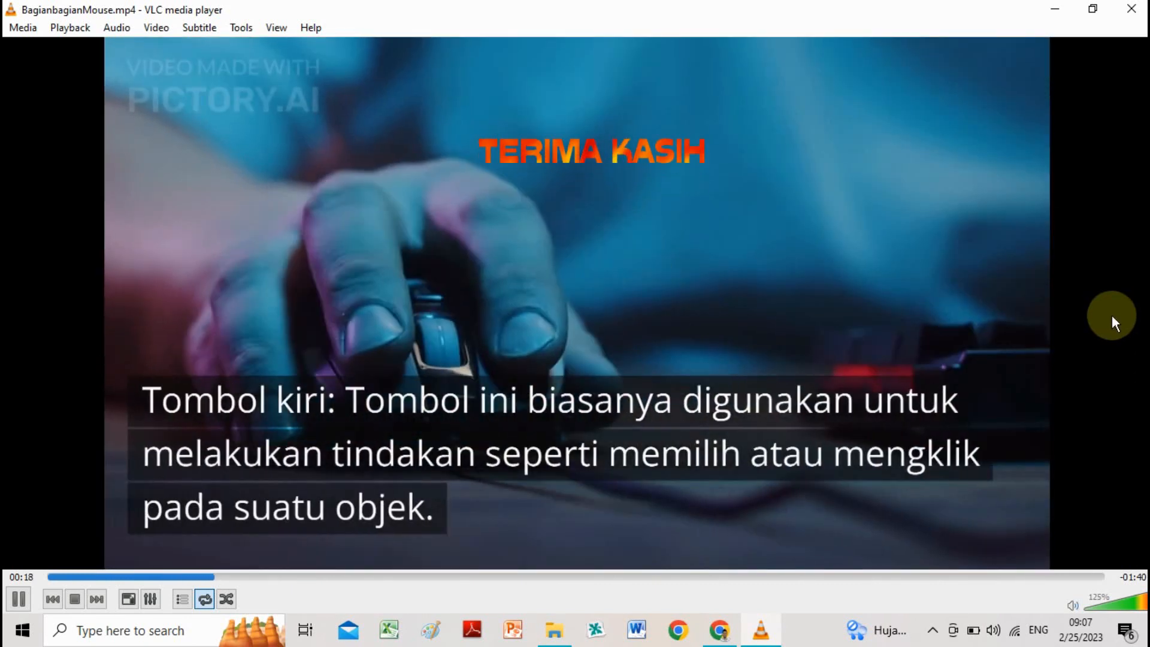
pyautogui.press('space')
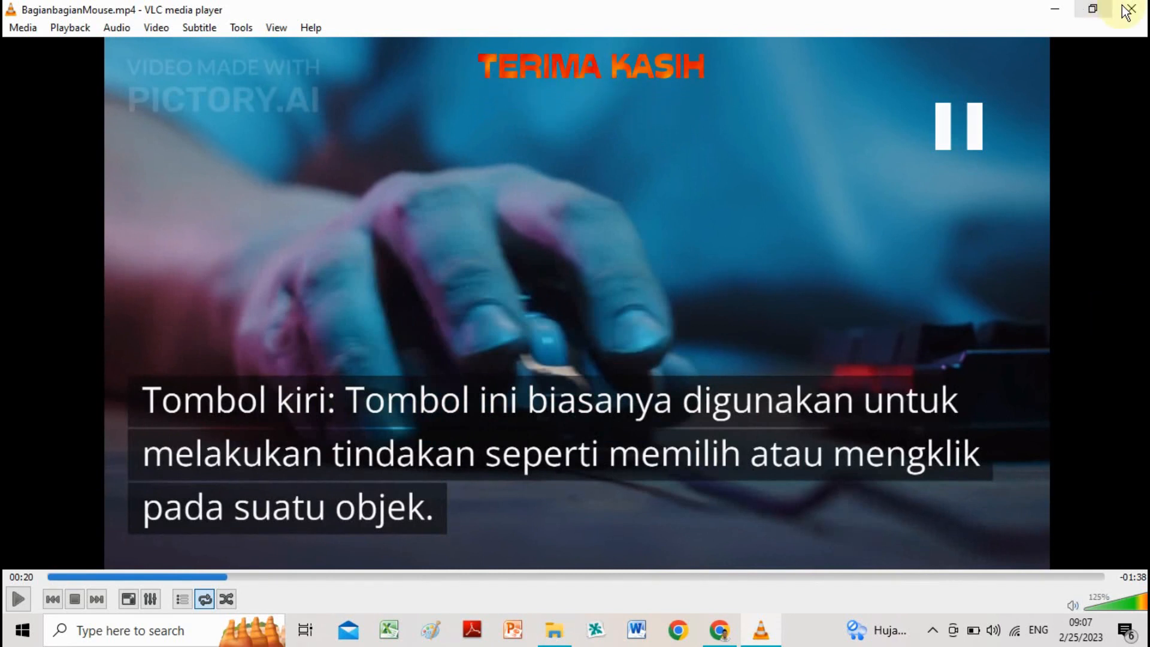